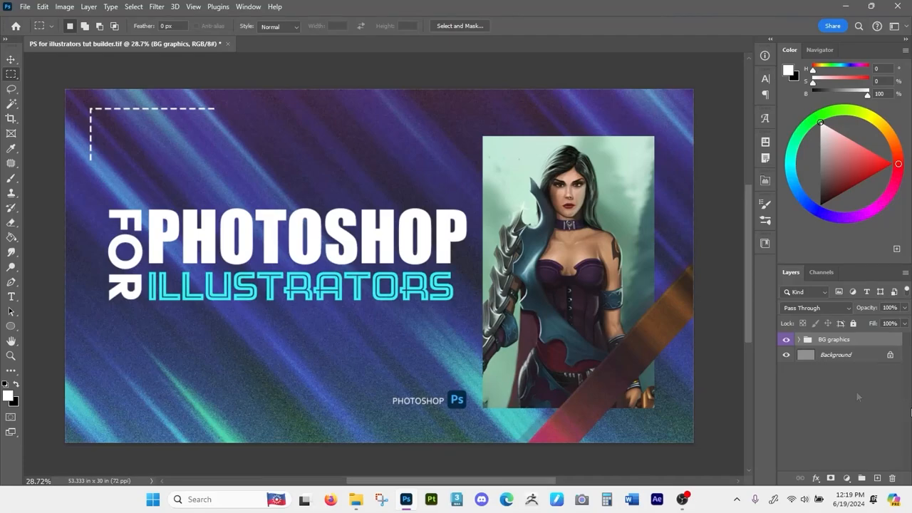
Create a new 3840 x 2160 pixel document at 72 pixels/inch, RGB Color, 8 bit, with a custom grey background.
left_click(25, 7)
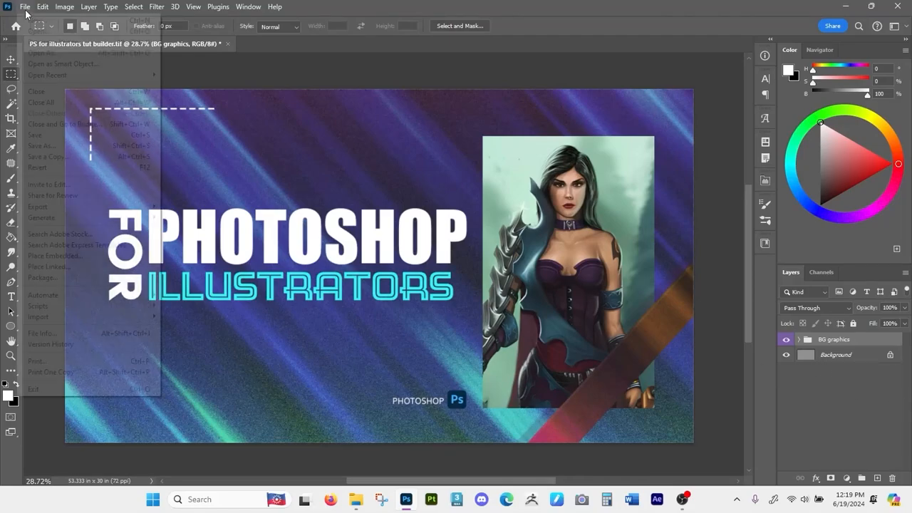
left_click(30, 21)
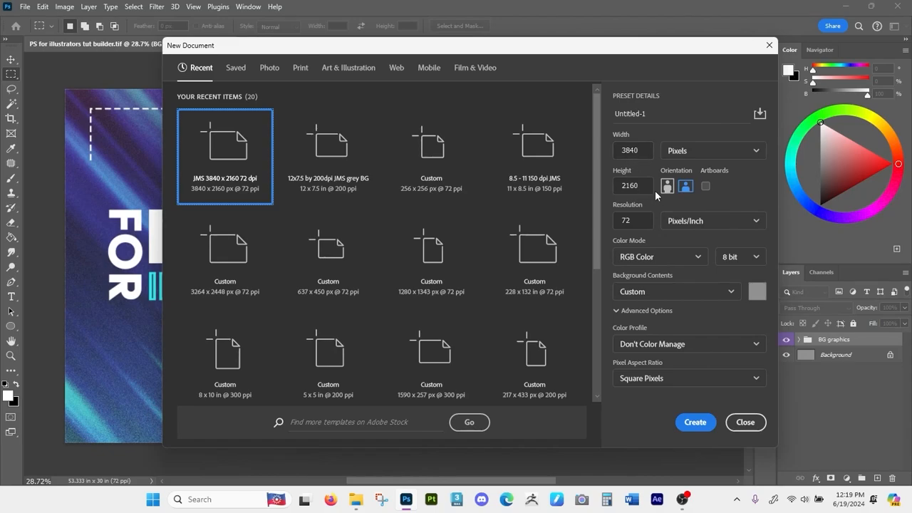
left_click(624, 221)
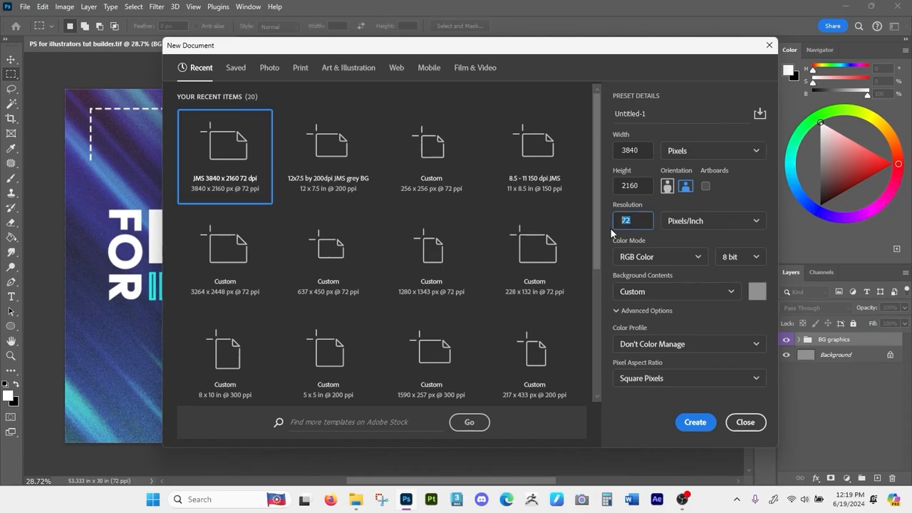
left_click(639, 220)
left_click(755, 258)
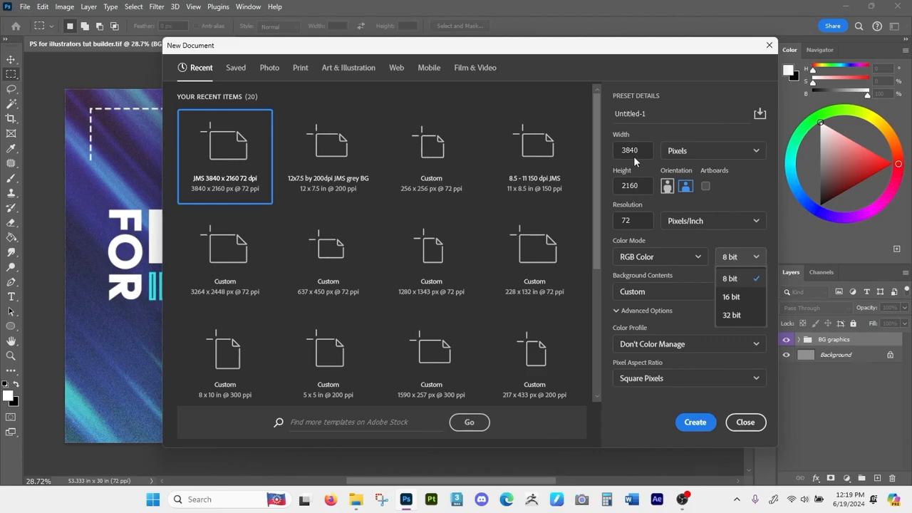
left_click(635, 221)
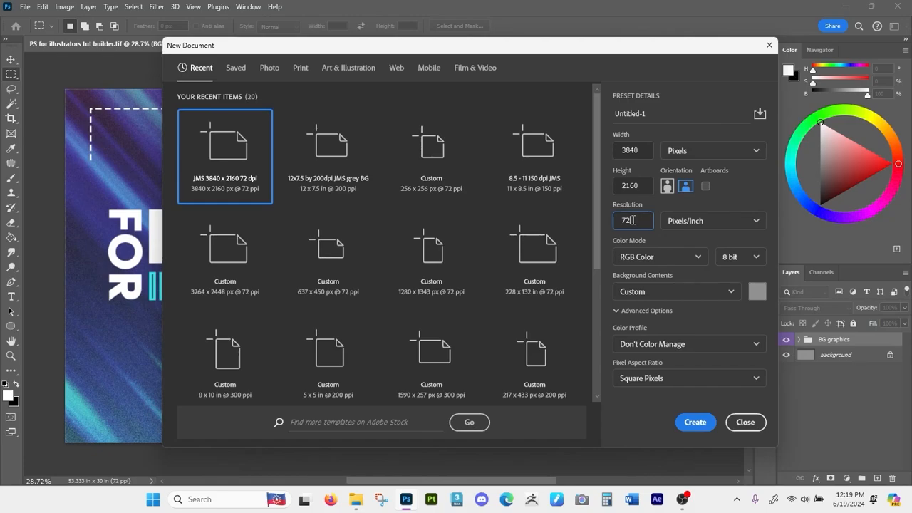
double_click(633, 220)
left_click(632, 222)
left_click_drag(632, 225, 623, 222)
left_click(637, 222)
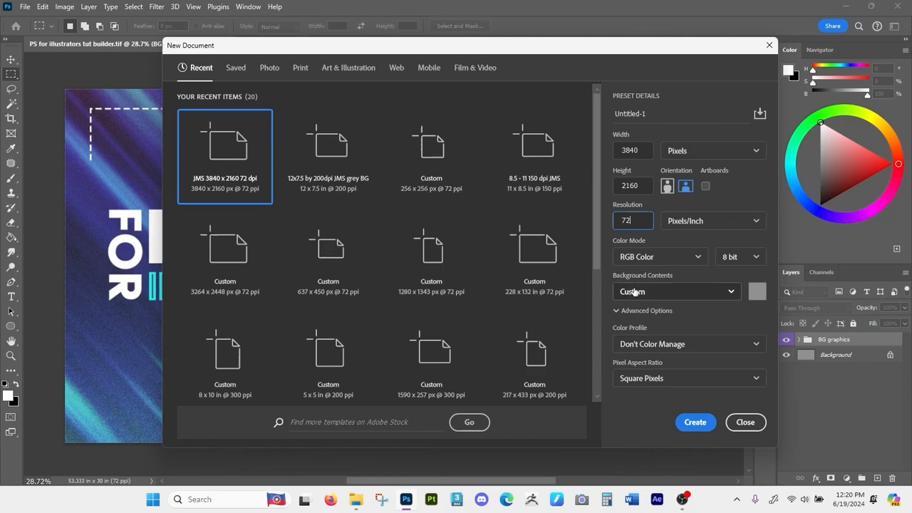
left_click(688, 153)
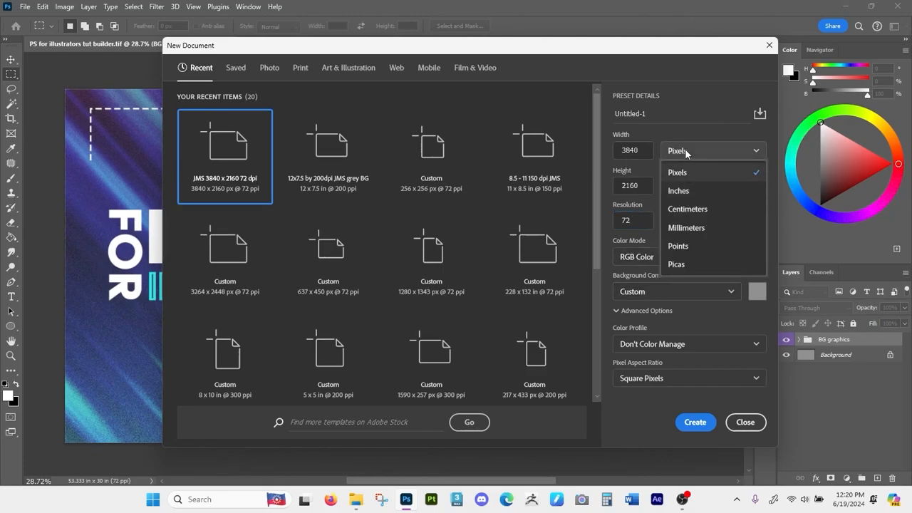
left_click(682, 173)
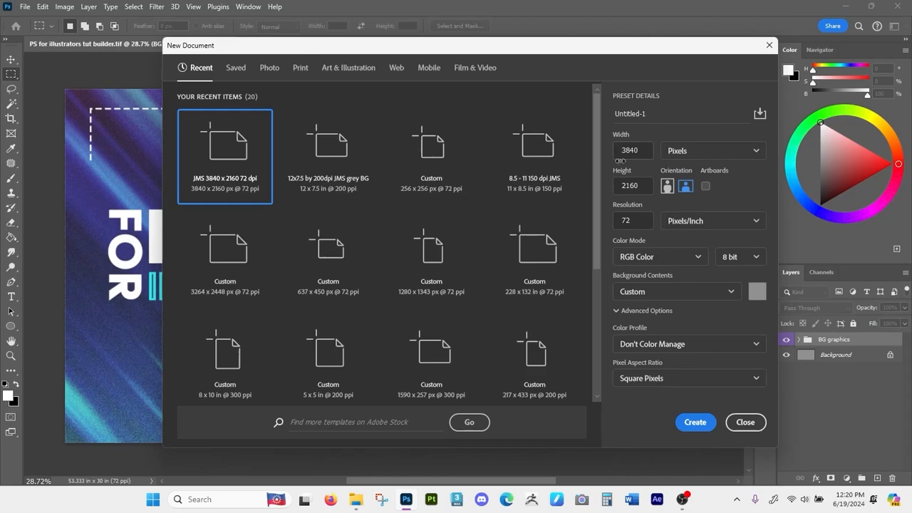
left_click(695, 422)
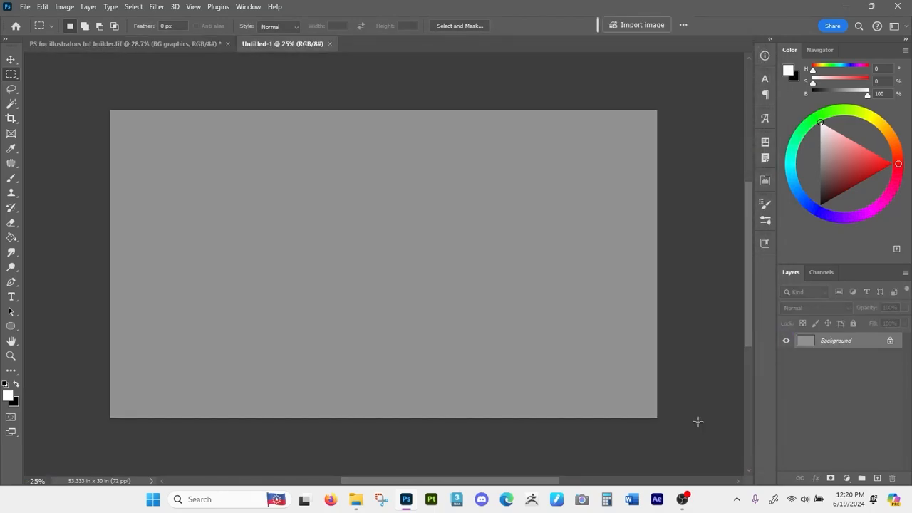
Add a new empty layer above the grey background.
key("z")
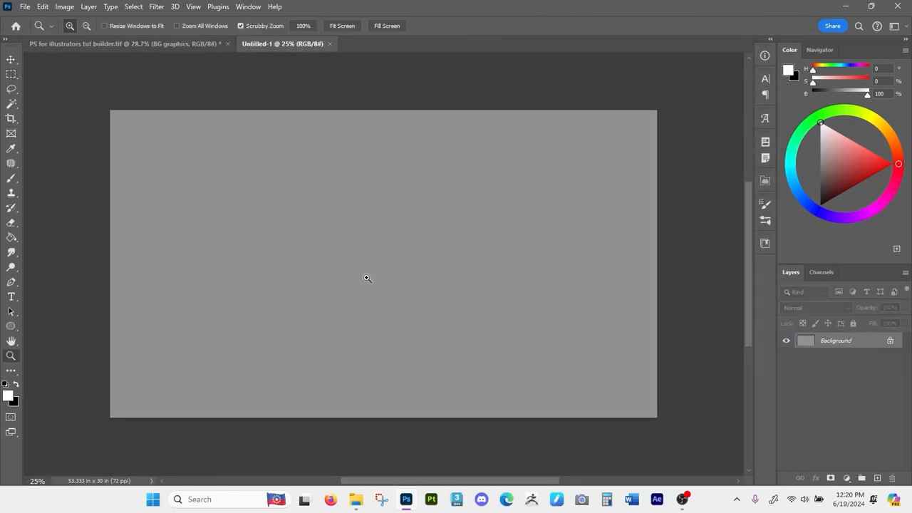
left_click_drag(367, 278, 373, 279)
key("m")
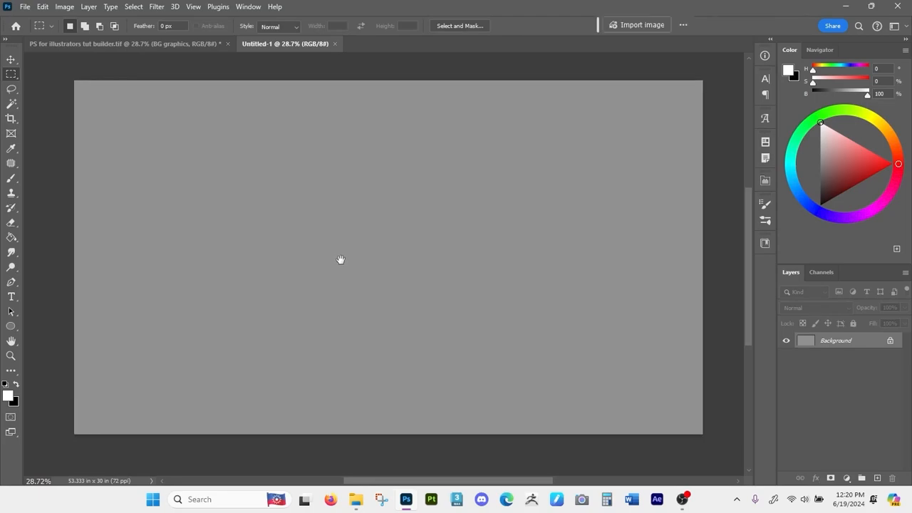
left_click_drag(383, 240, 364, 242)
key("z")
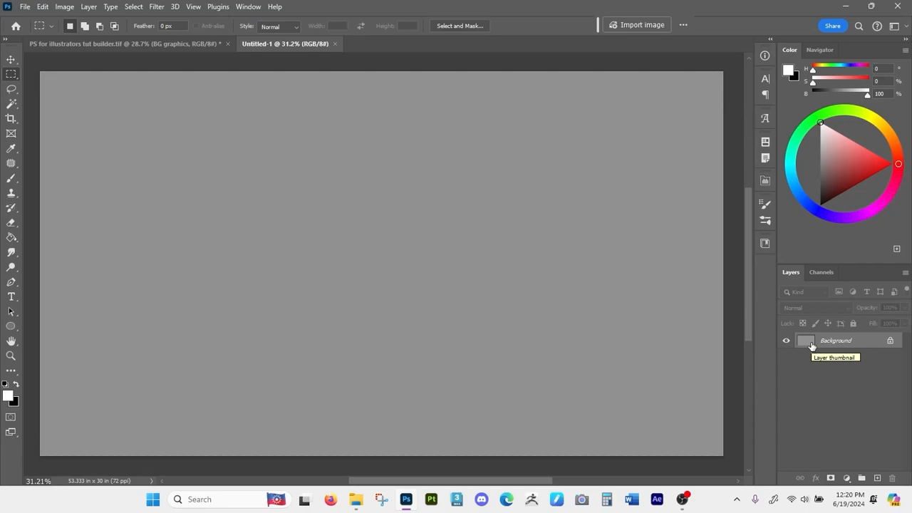
left_click(877, 478)
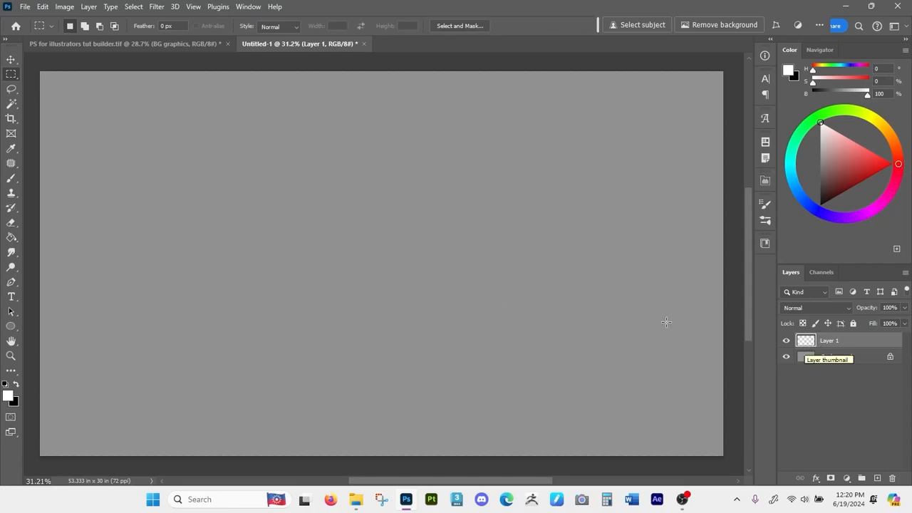
Paint a zigzag test stroke in black near the canvas centre with the Brush tool at size 30.
left_click(12, 179)
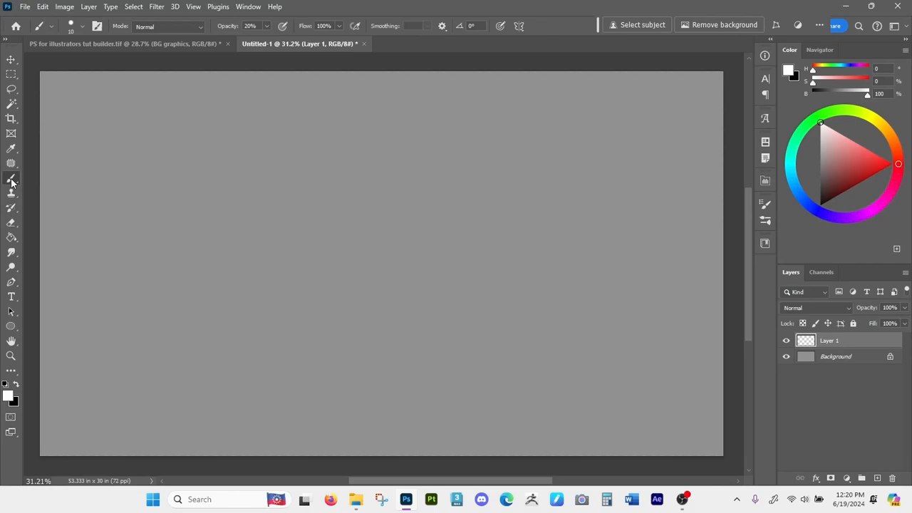
key("x")
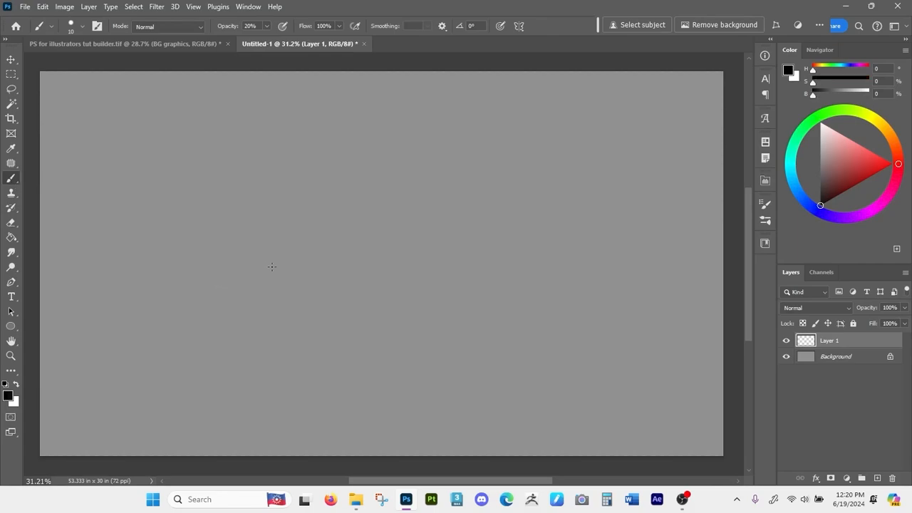
key("bracketright")
key("bracketright")
mouse_move(329, 173)
left_mouse_down()
mouse_move(305, 201)
mouse_move(358, 290)
mouse_move(339, 333)
mouse_move(619, 330)
mouse_move(352, 307)
mouse_move(692, 394)
mouse_move(400, 306)
left_mouse_up()
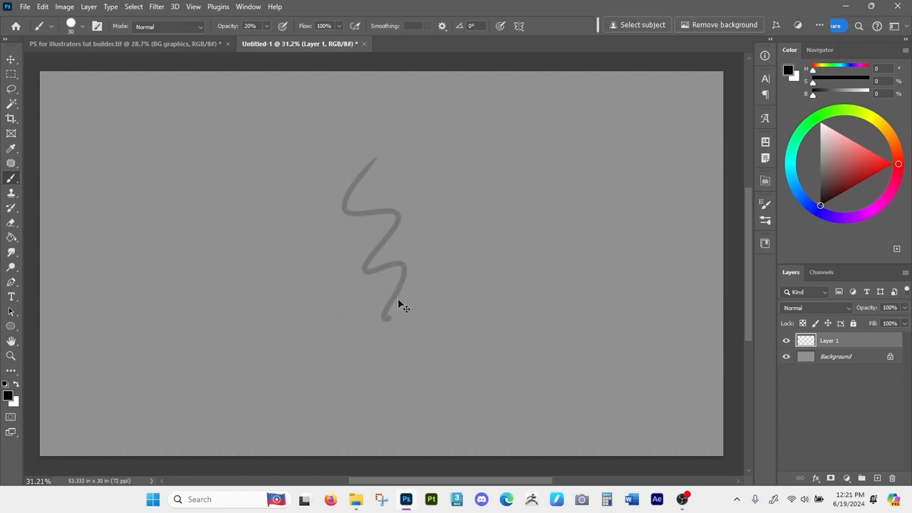
Cut the whole contents of Layer 1 to remove the brush stroke, and clear the selection.
key("ctrl+a")
key("ctrl+x")
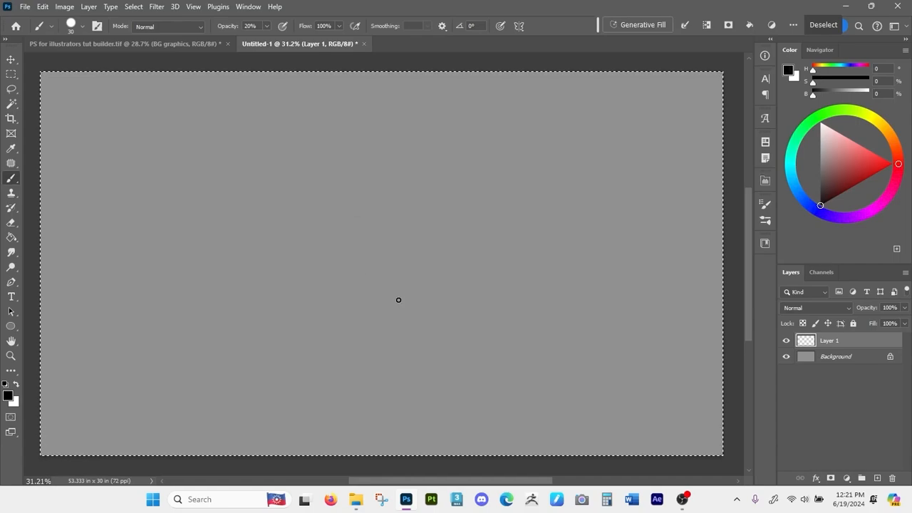
key("ctrl+d")
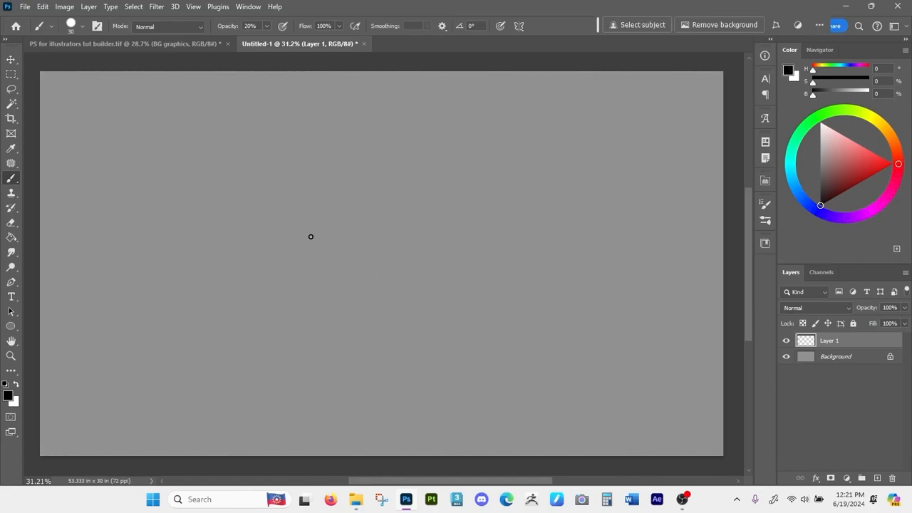
Switch to the Pencil tool at size 20 and draw a large black zigzag stroke across the canvas.
right_click(11, 178)
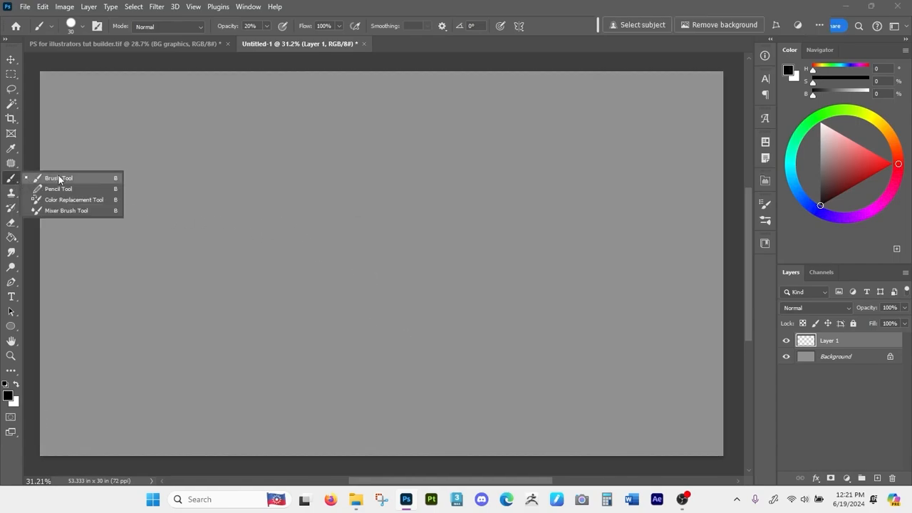
left_click(63, 190)
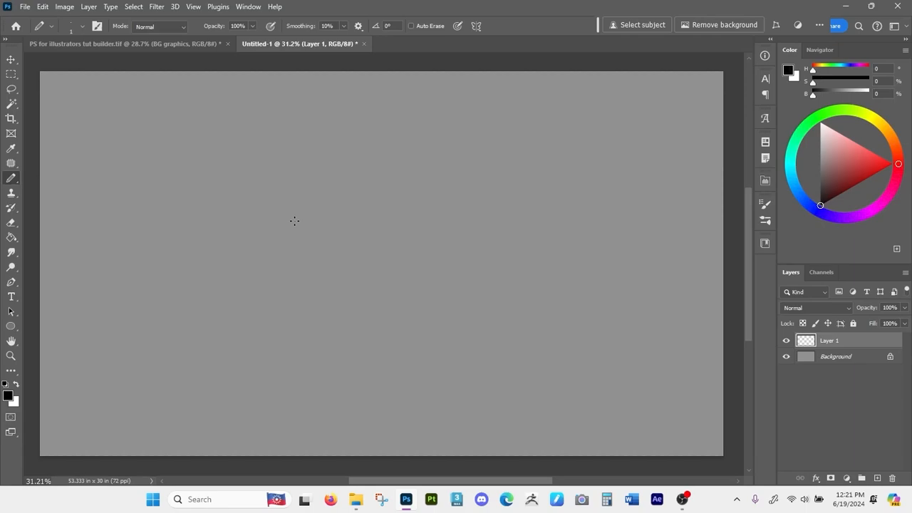
key("bracketright")
key("bracketright")
key("bracketright")
key("bracketright")
key("bracketright")
mouse_move(270, 168)
left_mouse_down()
mouse_move(247, 188)
mouse_move(275, 231)
mouse_move(393, 209)
mouse_move(314, 289)
mouse_move(342, 333)
mouse_move(465, 294)
mouse_move(423, 379)
mouse_move(496, 382)
left_mouse_up()
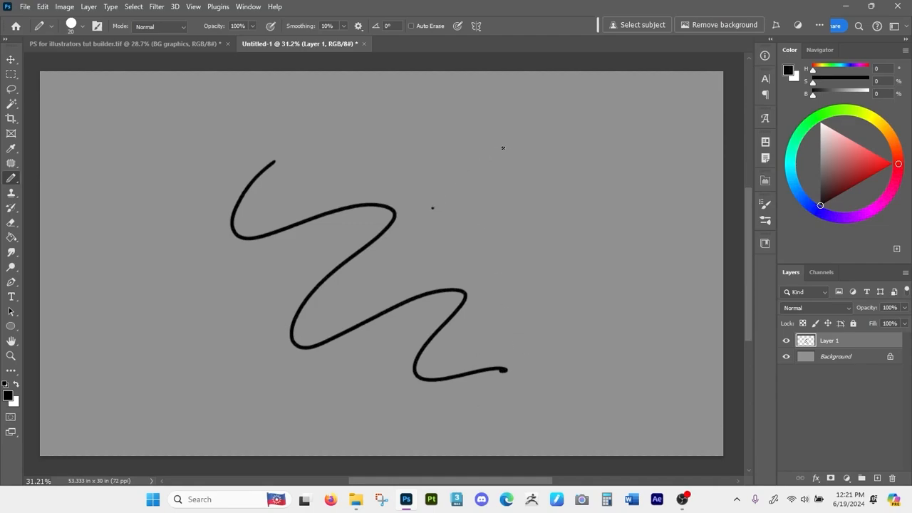
Draw a triangle from connected straight pencil segments, plus one straight horizontal line and one vertical line below it.
left_click(533, 126, "shift")
left_click(610, 228, "shift")
left_click(433, 209, "shift")
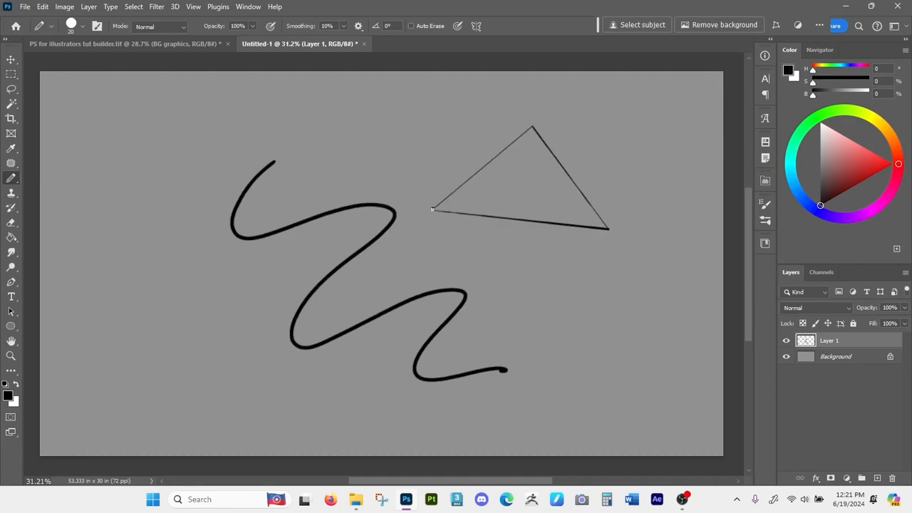
left_click(533, 125, "shift")
left_click_drag(675, 300, 482, 320)
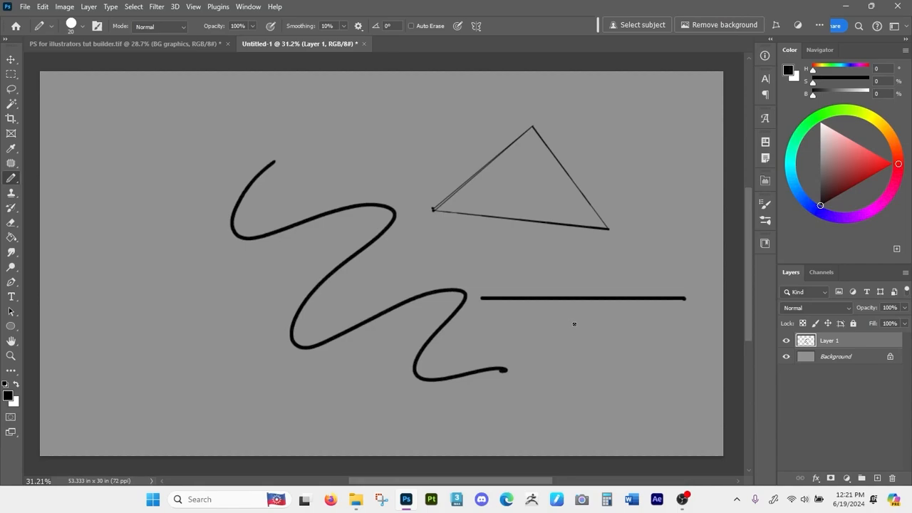
left_click_drag(573, 324, 573, 452)
Delete all pencil marks from Layer 1 and clear the selection.
key("ctrl+a")
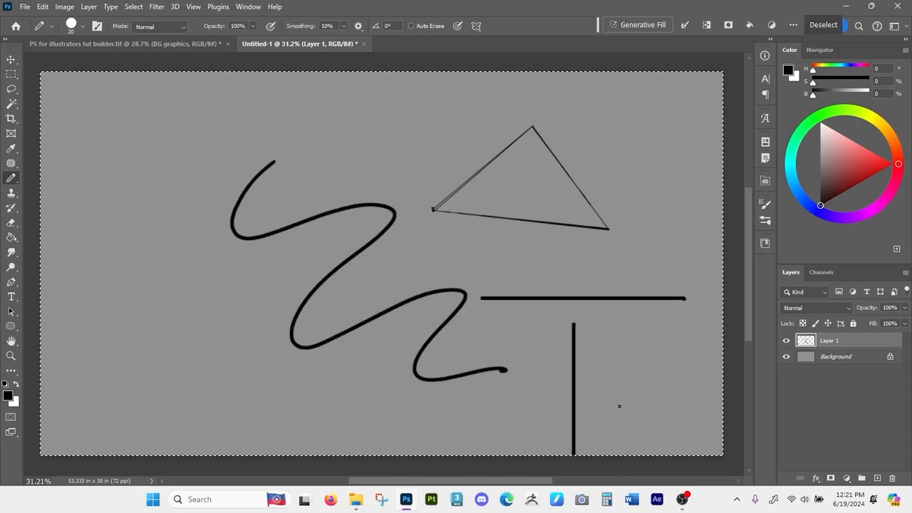
key("Delete")
key("ctrl+d")
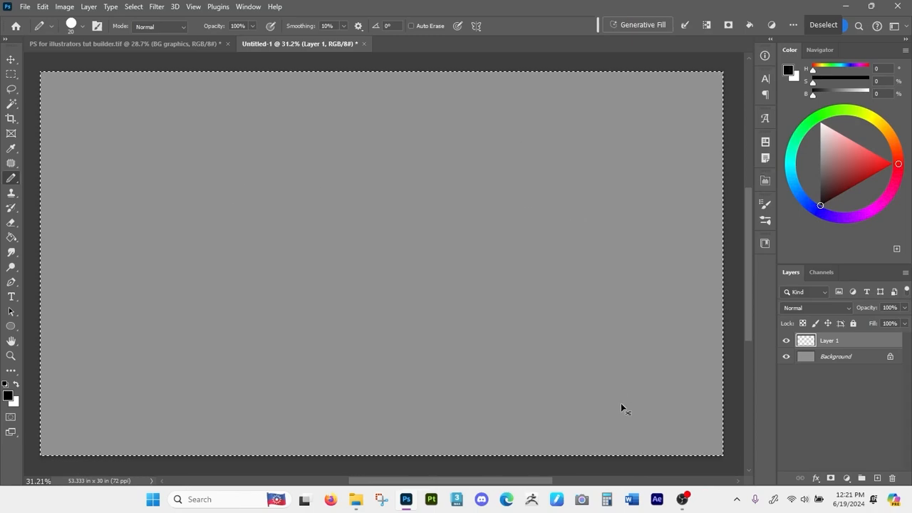
Set the pencil size to 10 px and place a small test dab on the canvas.
right_click(415, 194)
mouse_move(496, 228)
left_mouse_down()
mouse_move(546, 227)
mouse_move(478, 224)
left_mouse_up()
key("Return")
left_click(207, 268)
Try a pencil stroke at the 5000 px size and undo it.
right_click(276, 259)
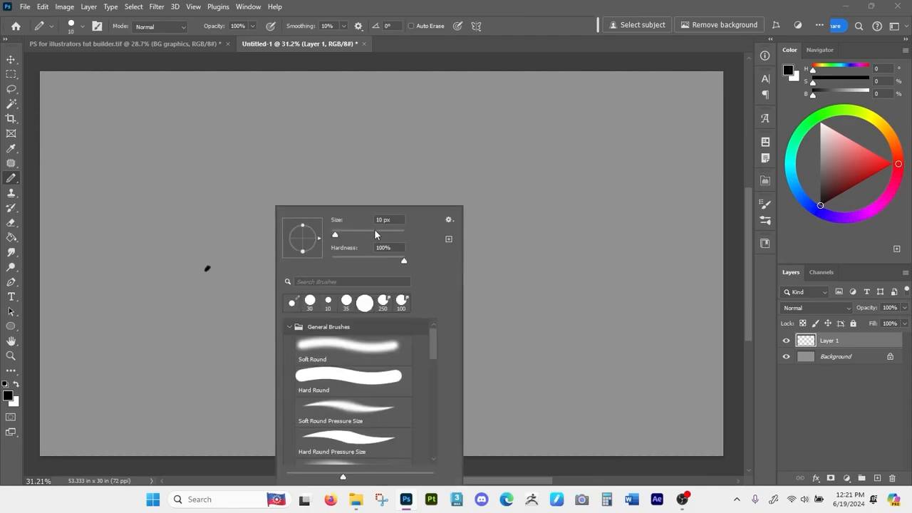
left_click_drag(374, 229, 426, 234)
key("Return")
mouse_move(248, 252)
left_mouse_down()
mouse_move(301, 270)
mouse_move(327, 259)
left_mouse_up()
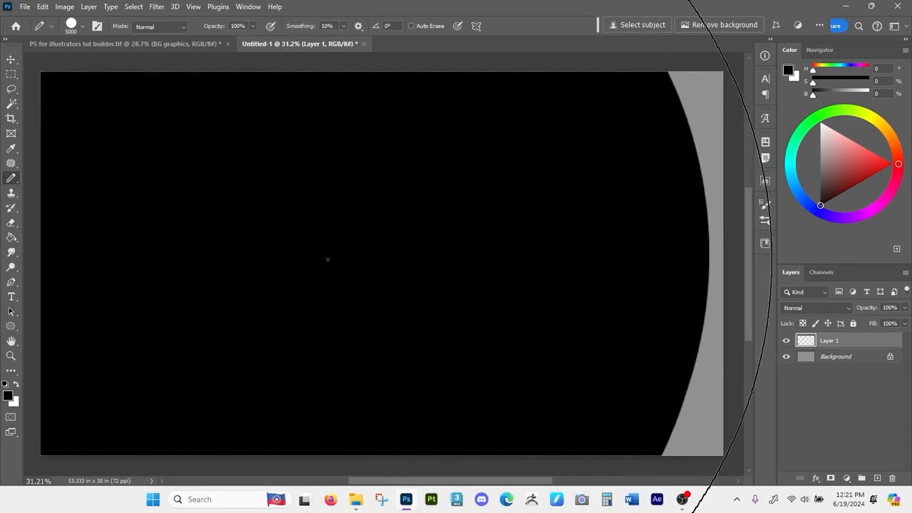
key("ctrl+z")
Set the pencil size to 12 px.
right_click(480, 248)
left_click_drag(445, 233, 386, 236)
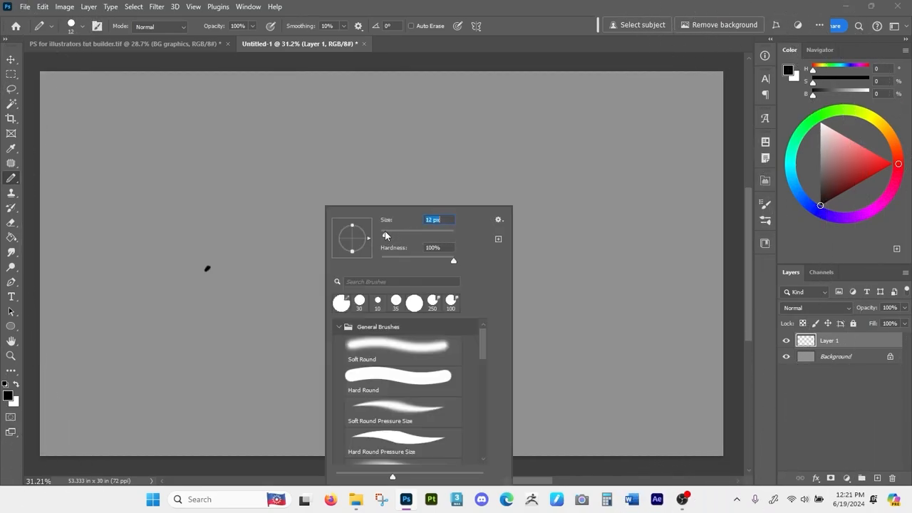
left_click(518, 48)
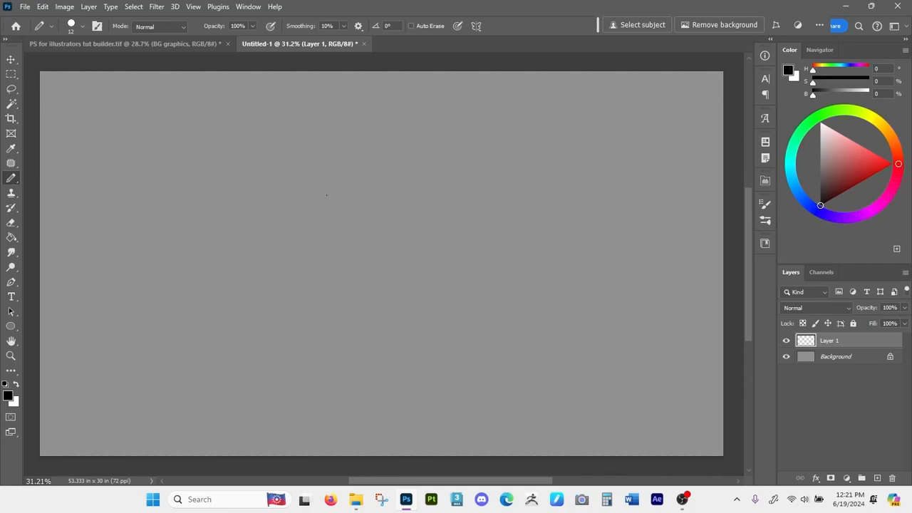
Sketch a zigzag and overlapping curved pencil strokes near the canvas centre as a test, undoing all of them.
mouse_move(334, 169)
left_mouse_down()
mouse_move(356, 212)
mouse_move(371, 263)
mouse_move(368, 311)
left_mouse_up()
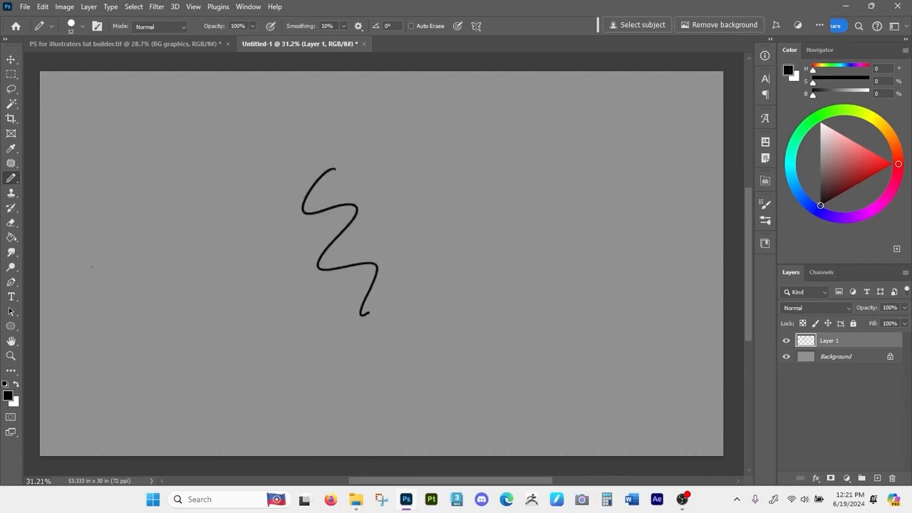
key("ctrl+z")
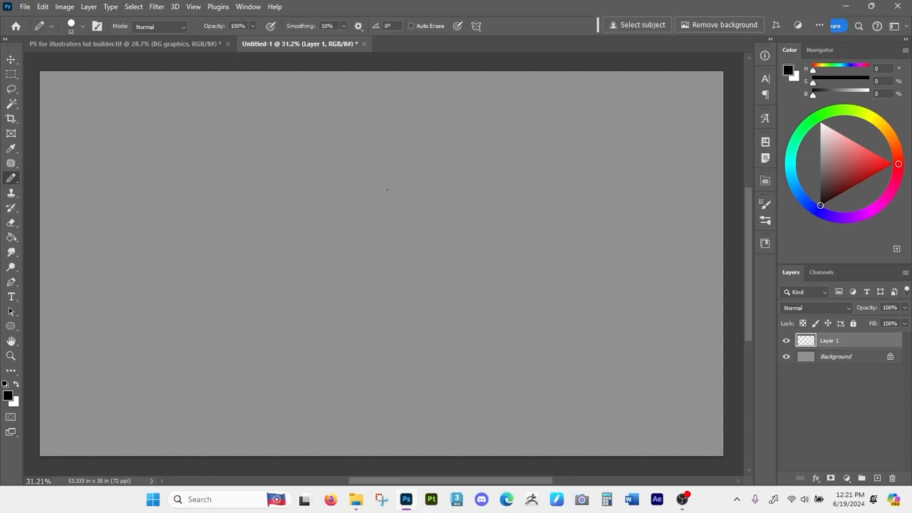
left_click_drag(393, 154, 346, 218)
mouse_move(356, 184)
left_mouse_down()
mouse_move(366, 275)
mouse_move(402, 306)
left_mouse_up()
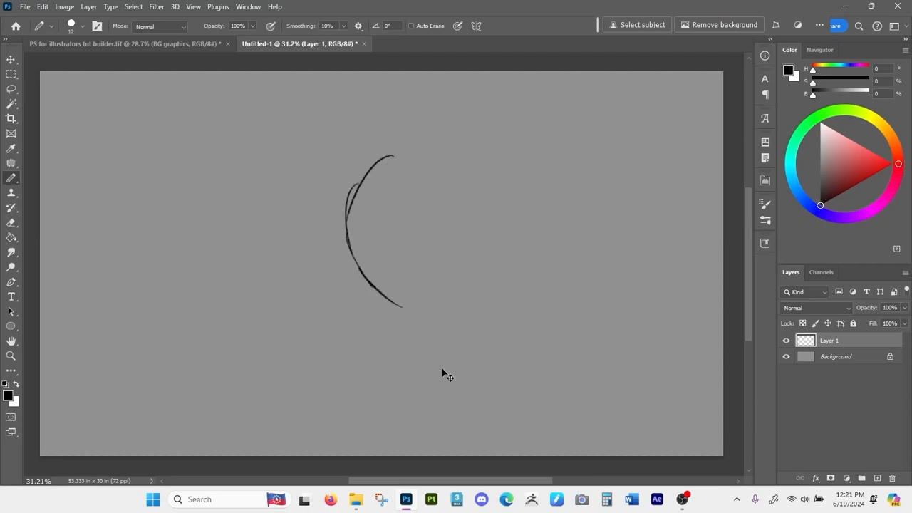
key("ctrl+z")
key("ctrl+z")
key("ctrl+z")
key("ctrl+z")
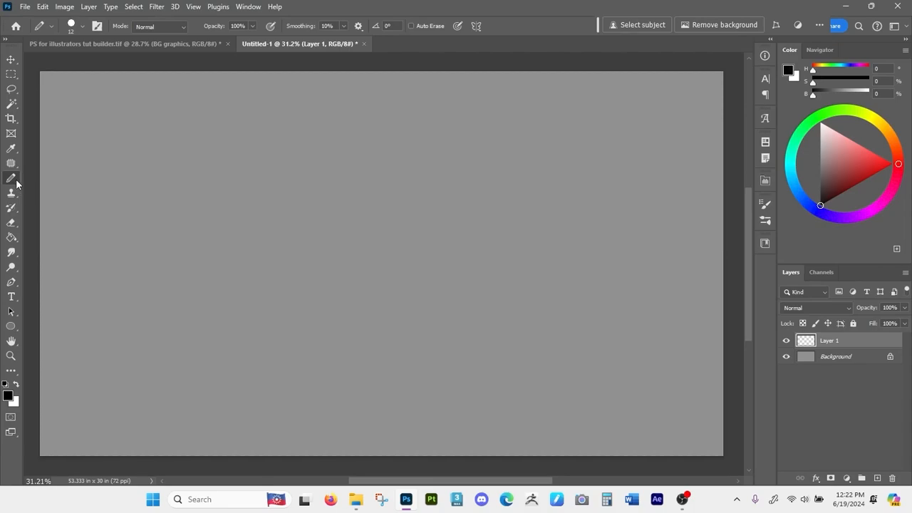
Turn off Shape Dynamics in the pencil's brush settings.
left_click(764, 204)
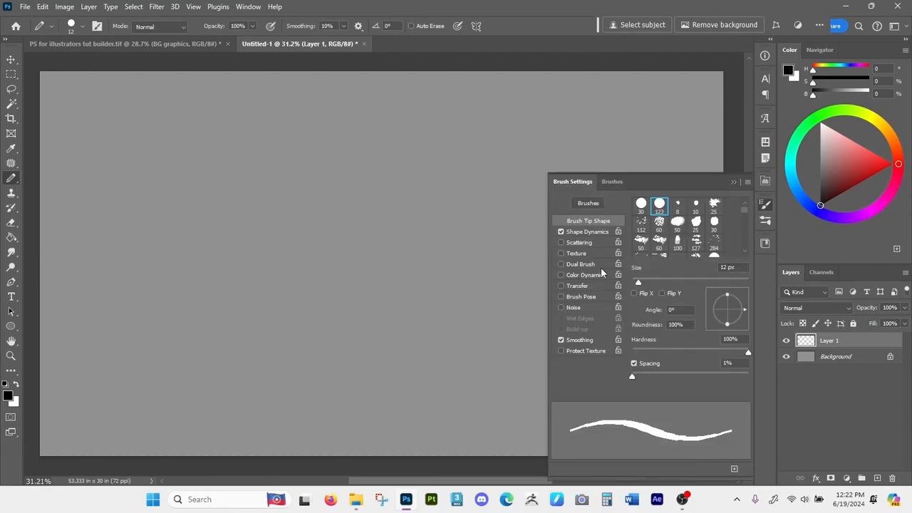
left_click(249, 6)
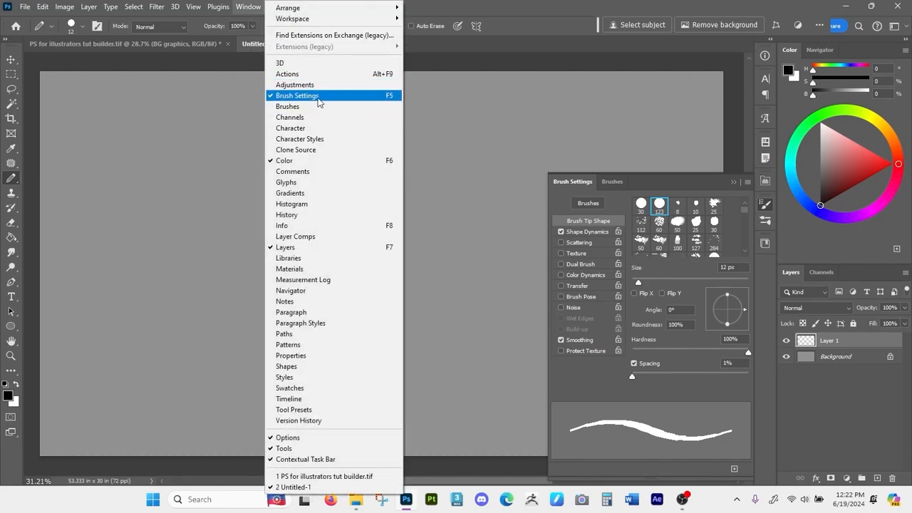
left_click(677, 179)
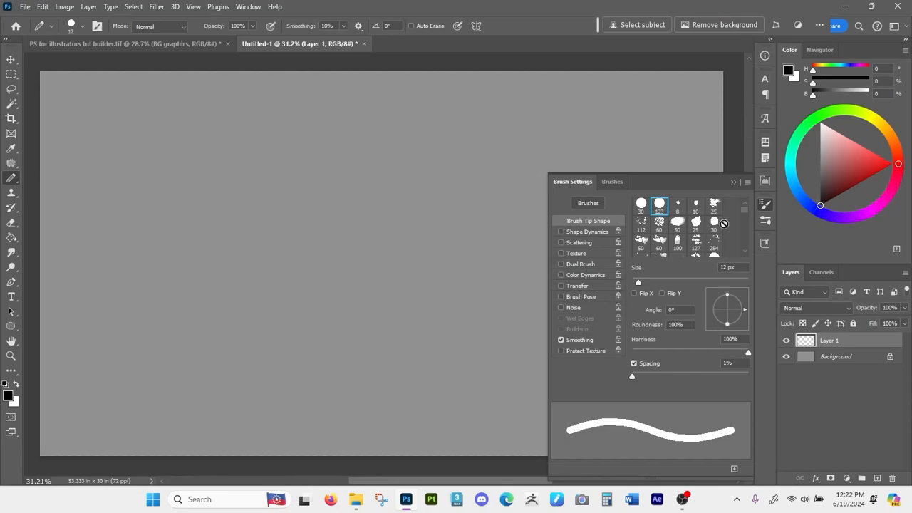
left_click(734, 181)
Reduce the pencil size to 8 px and draw a large black triangle from straight connected lines on the canvas's left half.
key("bracketleft")
key("bracketleft")
key("bracketleft")
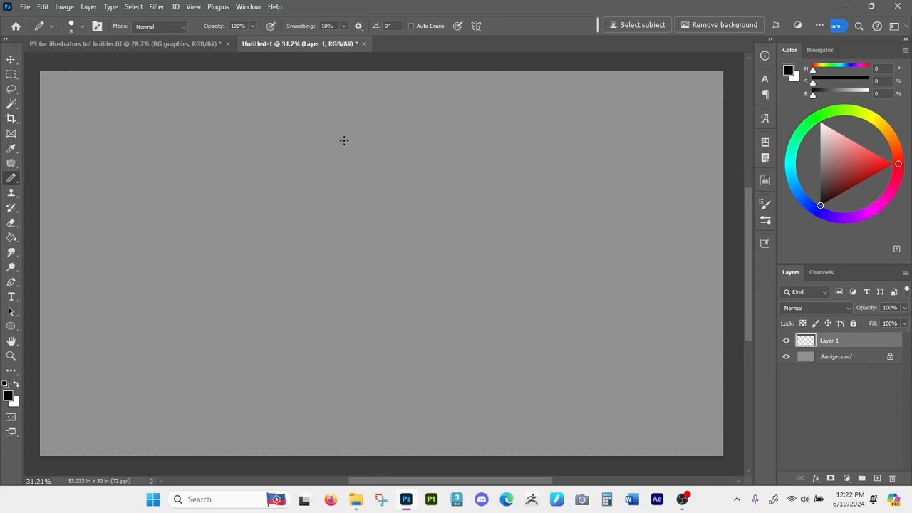
left_click(212, 292, "shift")
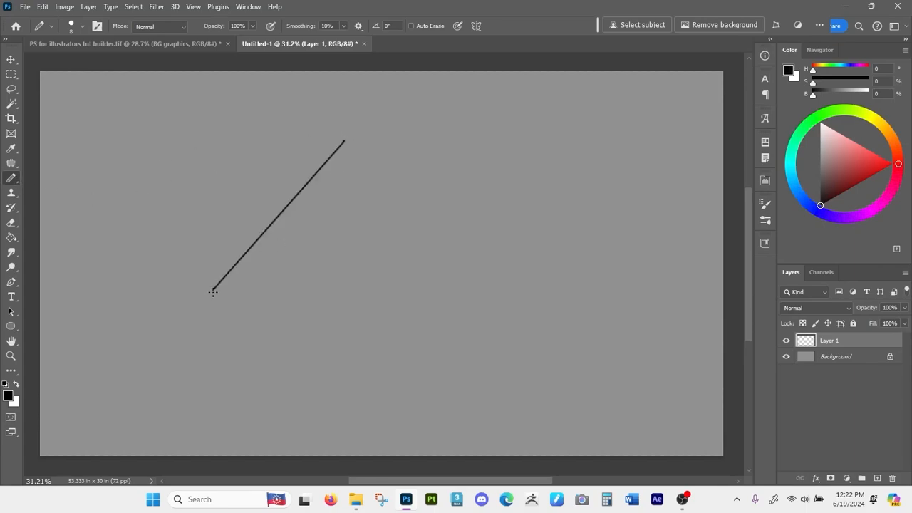
left_click(472, 289, "shift")
left_click(343, 141, "shift")
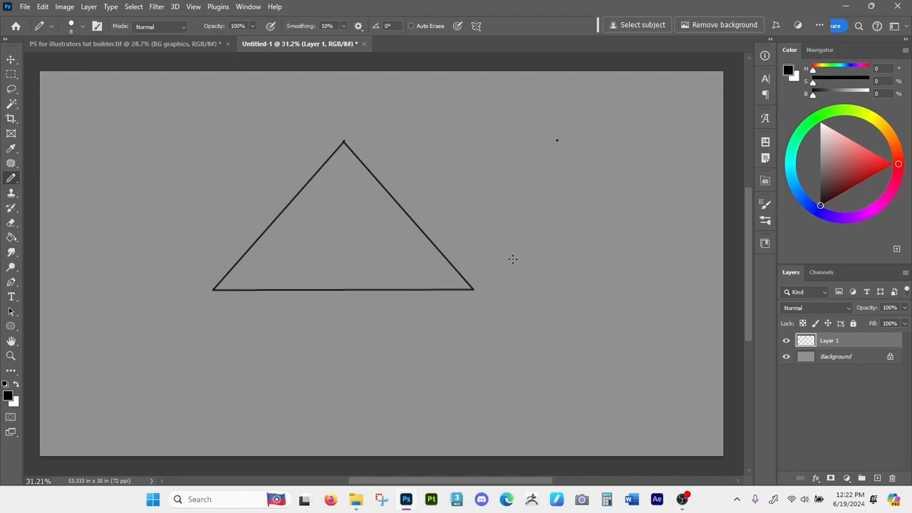
Draw a closed, irregular six-sided polygon from straight pencil segments to the right of the triangle.
left_click(524, 219, "shift")
left_click(570, 278, "shift")
left_click(635, 256, "shift")
left_click(654, 206, "shift")
left_click(614, 159, "shift")
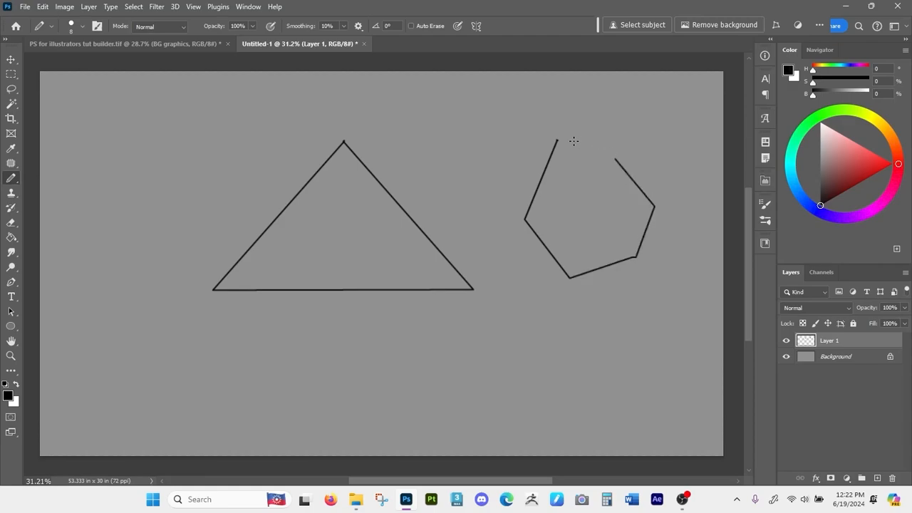
left_click(557, 140, "shift")
Look through the Eraser and Gradient tool groups and make the Paint Bucket the active tool.
left_click(15, 241)
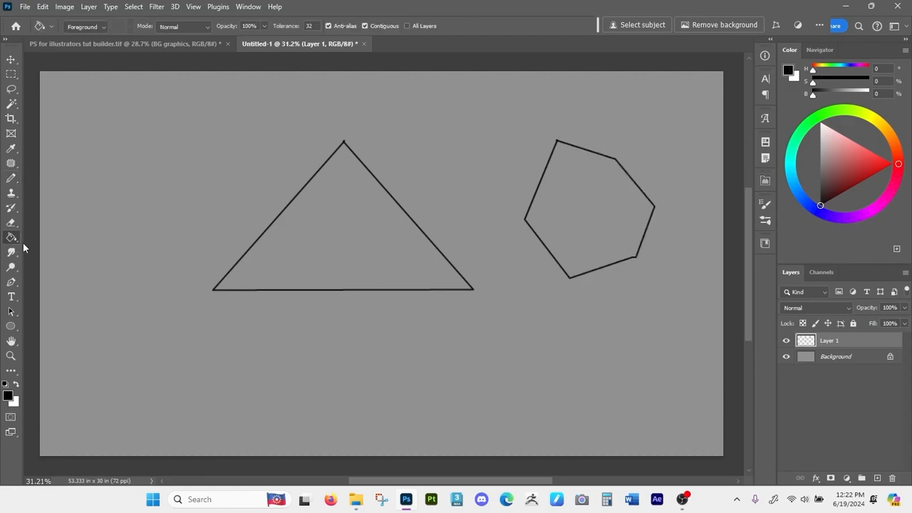
right_click(13, 240)
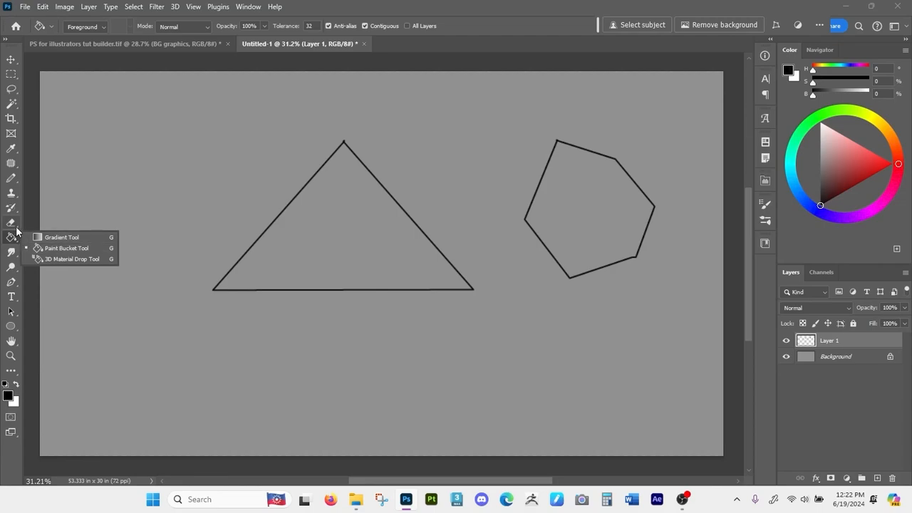
left_click(11, 223)
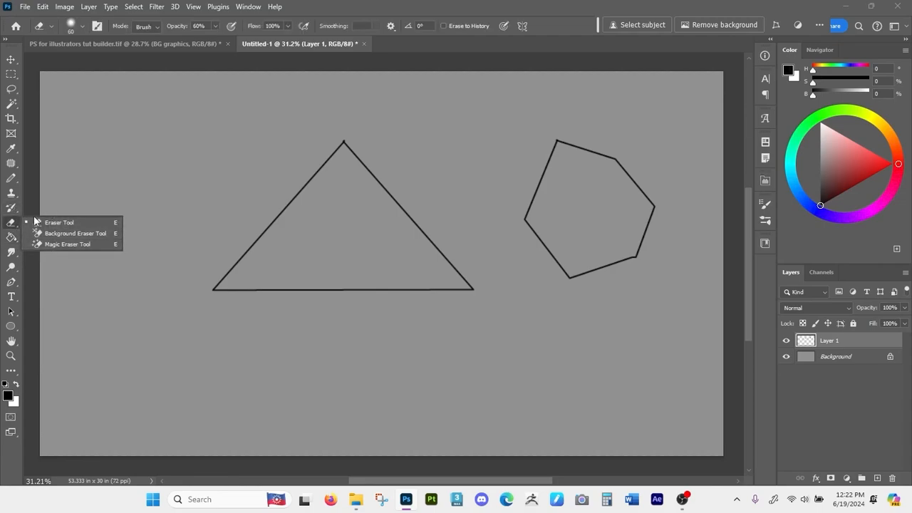
left_click(12, 238)
right_click(12, 242)
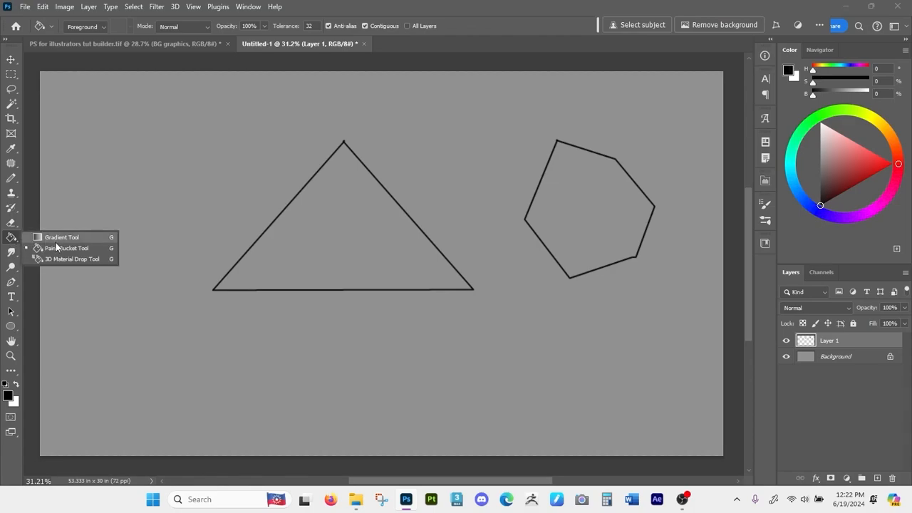
left_click(57, 235)
right_click(10, 244)
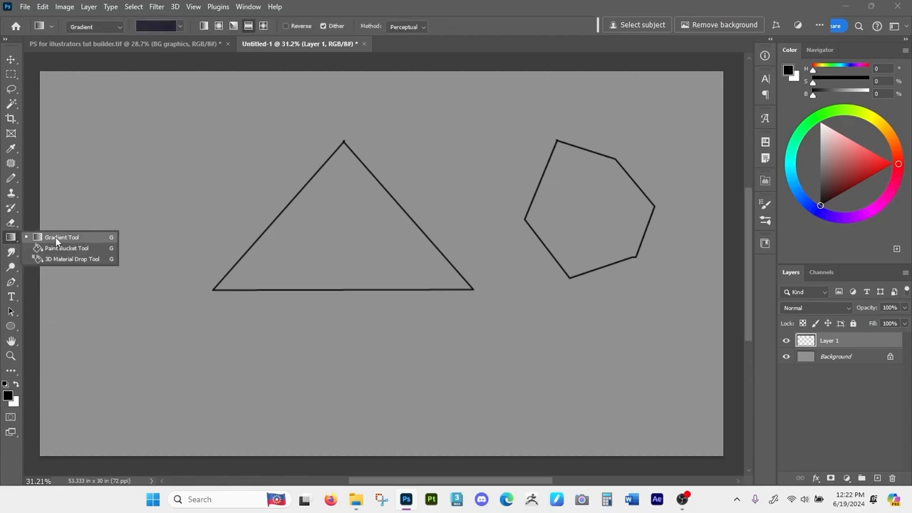
left_click(57, 247)
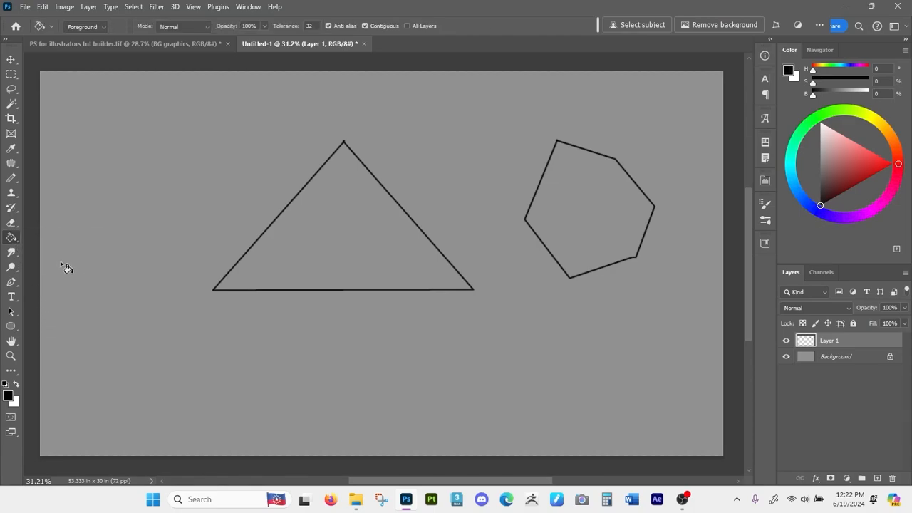
Set the foreground colour to bright red (f90202) and fill the inside of the triangle with it.
left_click(8, 397)
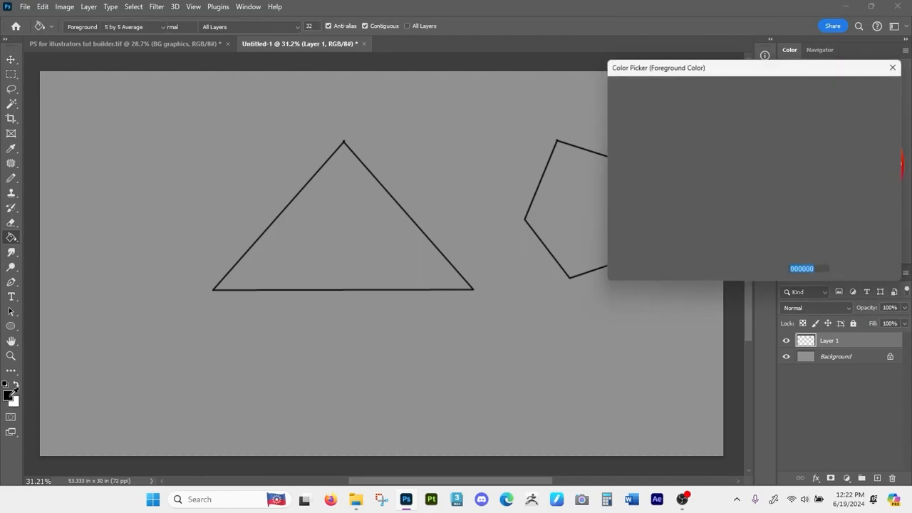
left_click_drag(727, 122, 753, 94)
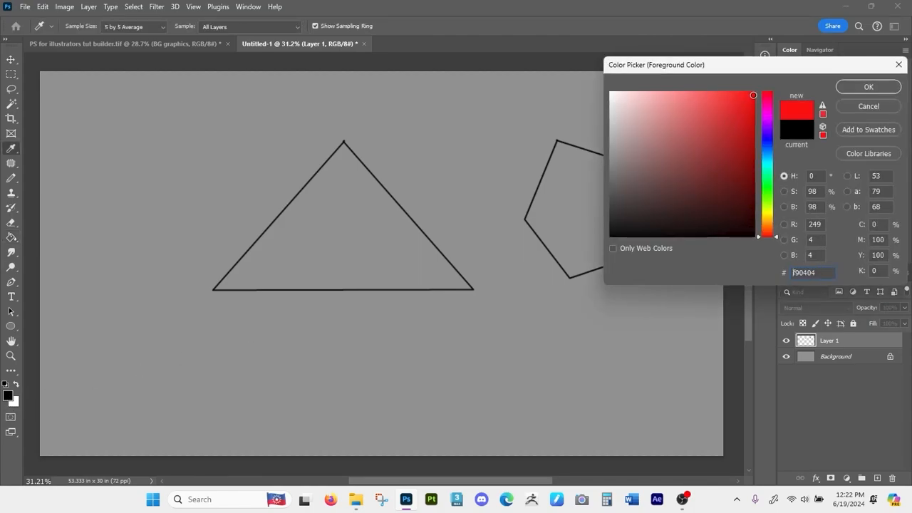
left_click(846, 86)
left_click(379, 246)
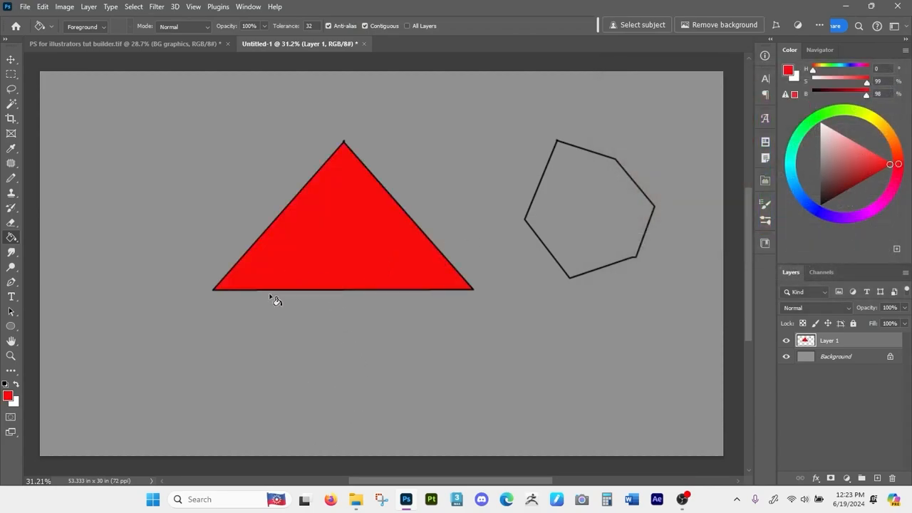
Add a new layer between Background and Layer 1 and fill it with a dark olive green.
left_click(867, 359)
left_click(877, 477)
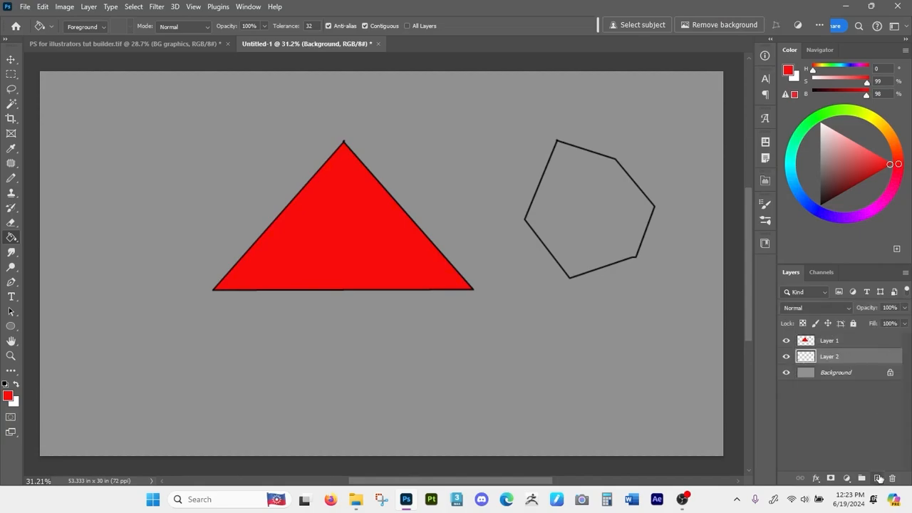
left_click(9, 396)
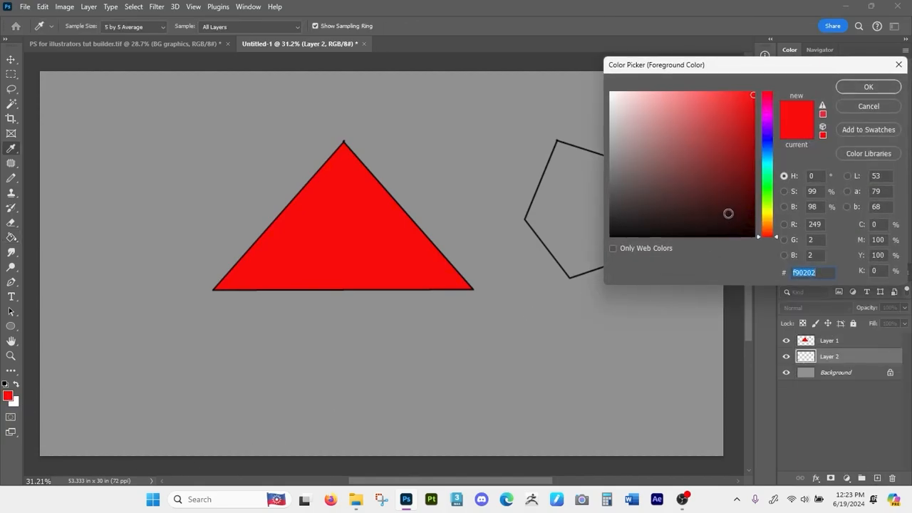
left_click(769, 206)
left_click(710, 170)
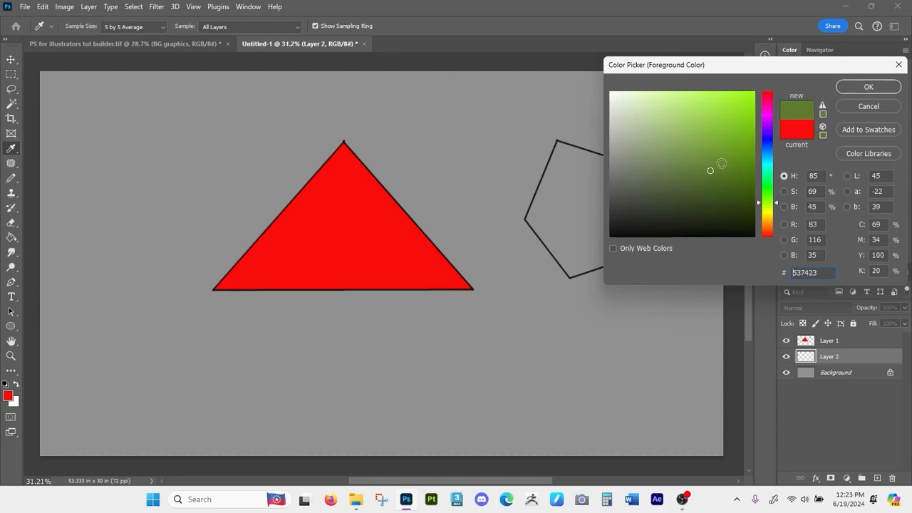
left_click(714, 177)
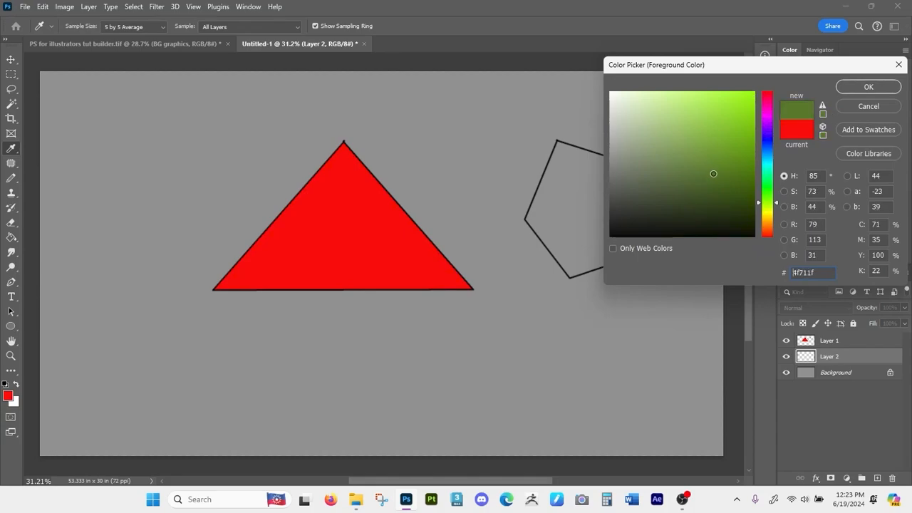
left_click(867, 87)
key("g")
left_click(574, 350)
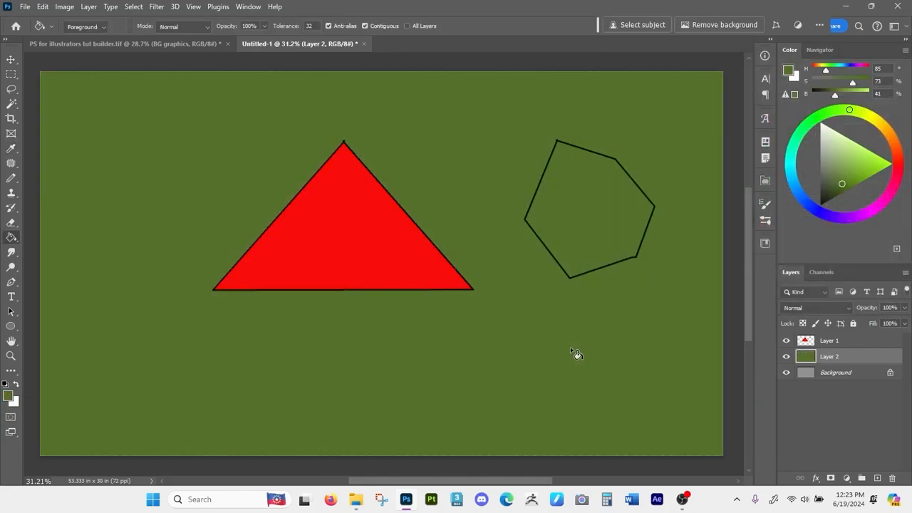
Delete Layer 1 and Layer 2 together and add a fresh empty layer above the Background.
left_click(869, 346, "shift")
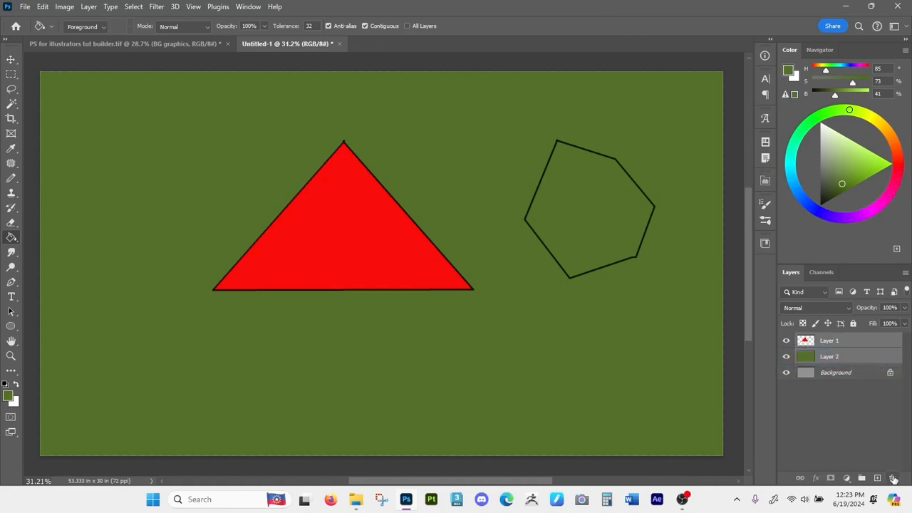
left_click(873, 358)
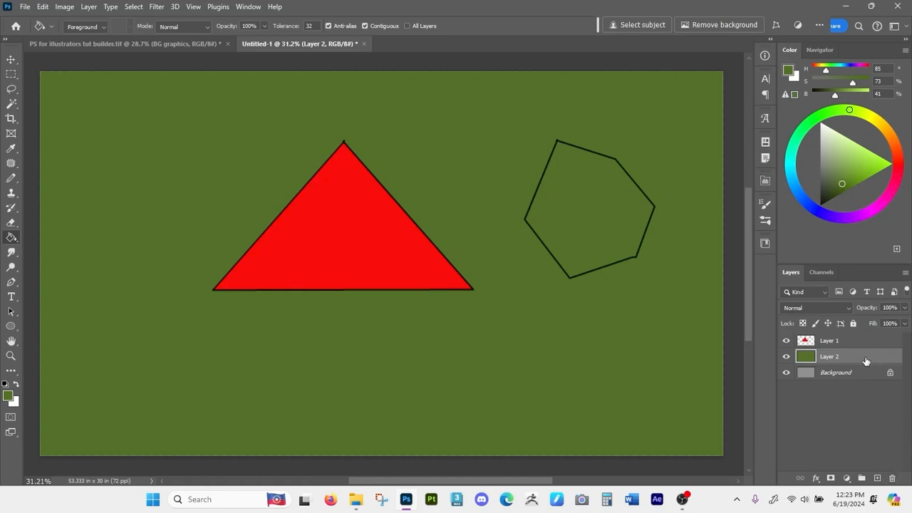
left_click(867, 342, "shift")
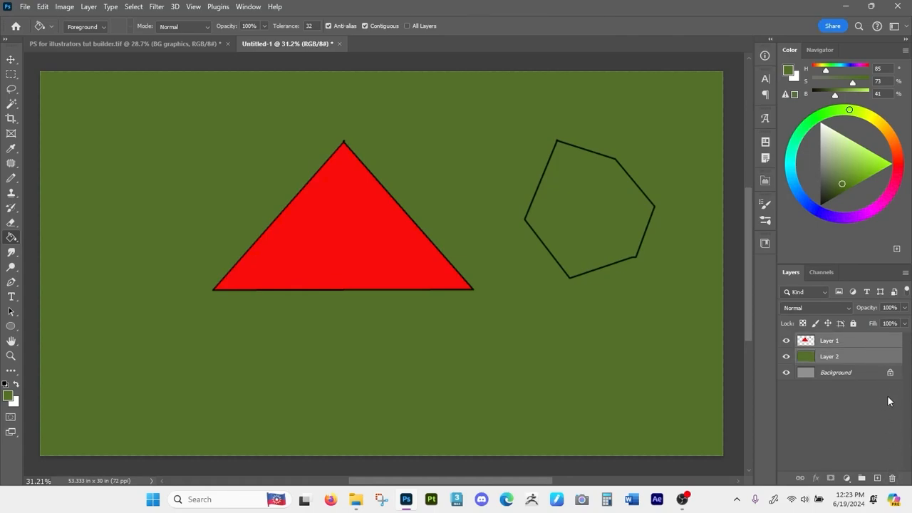
left_click(892, 478)
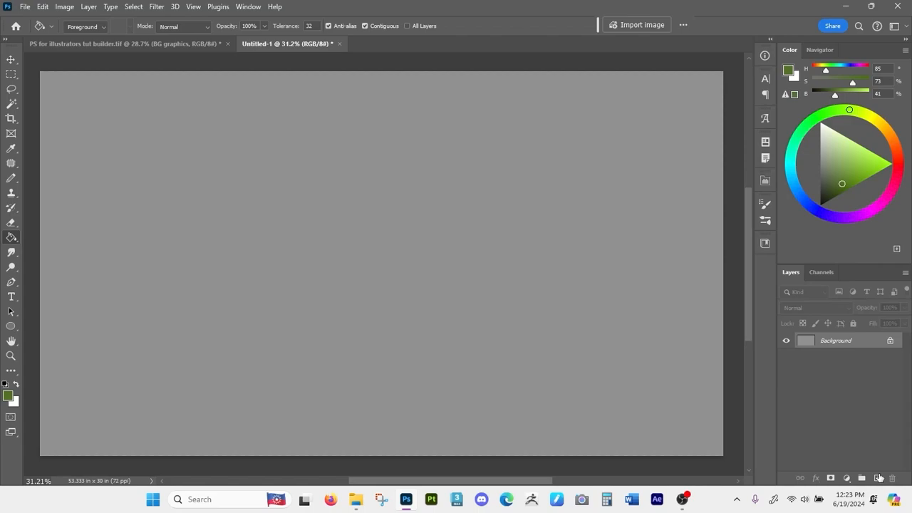
left_click(878, 478)
Switch to the Brush tool and reset the foreground and background colours to default black and white.
left_click(10, 178)
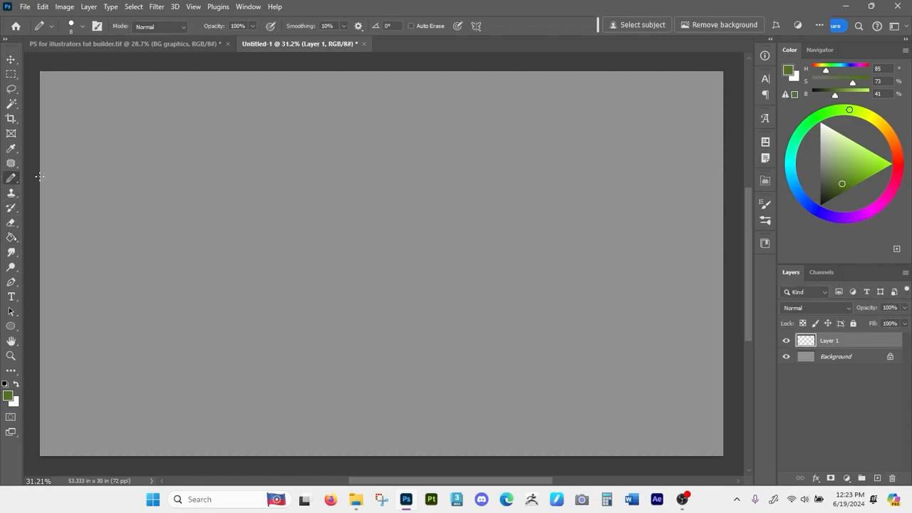
right_click(10, 177)
left_click(57, 178)
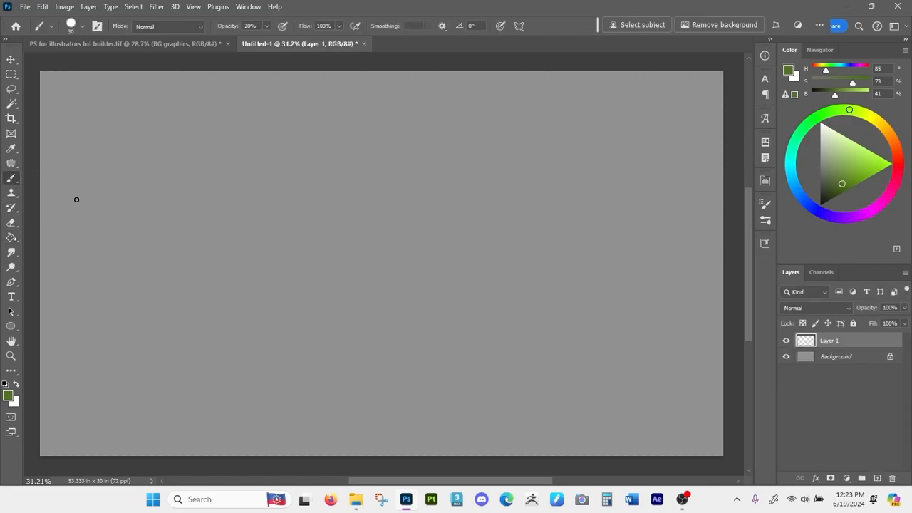
key("d")
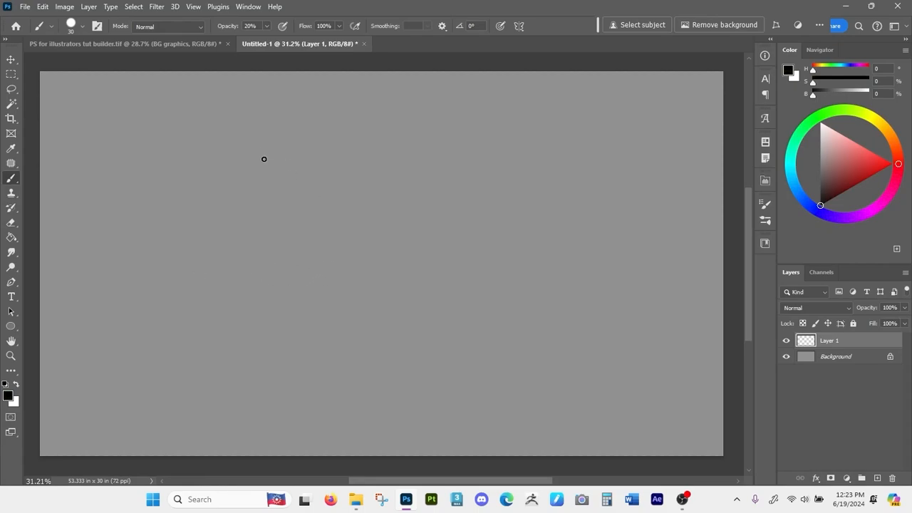
Draw a straight vertical black line with the Pencil tool at 15 px on the canvas's left side.
right_click(10, 178)
left_click(64, 189)
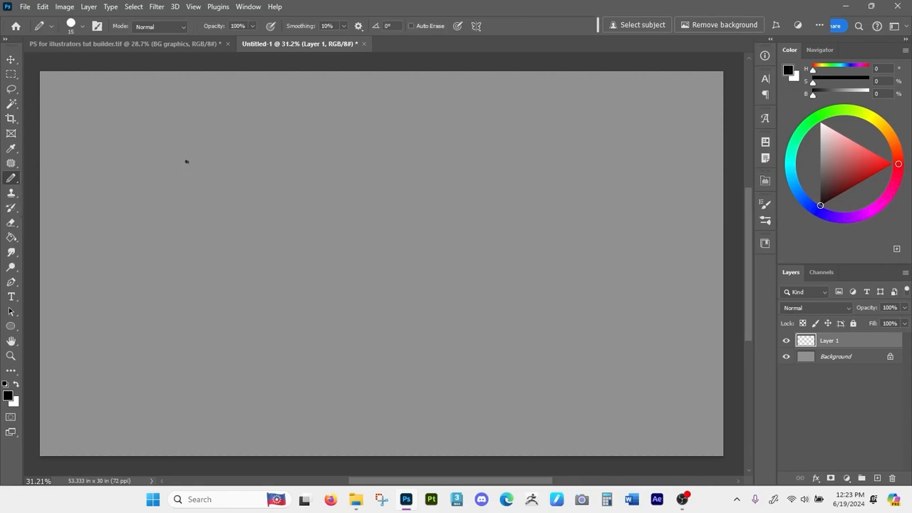
left_click_drag(187, 161, 186, 308)
Switch to the Brush tool at 30 px and 100% opacity, try a vertical stroke beside the pencil line and undo it.
right_click(17, 184)
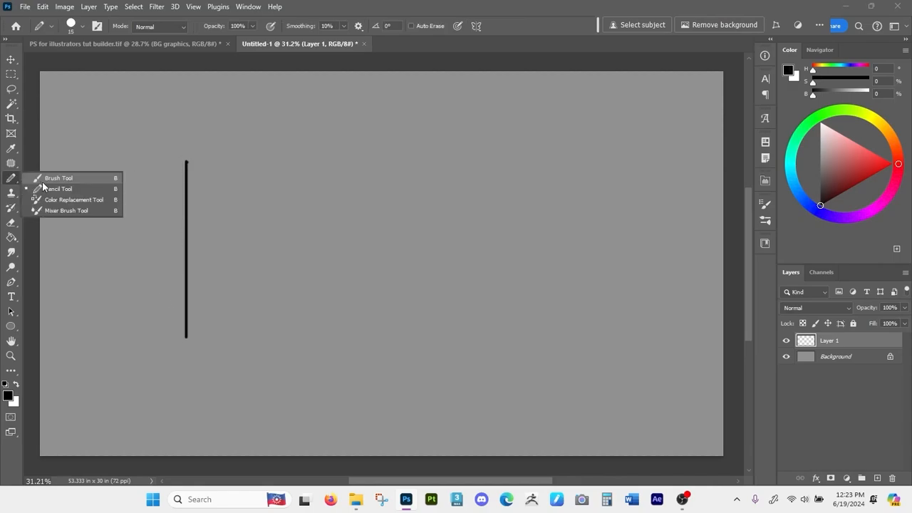
left_click(57, 178)
left_click_drag(223, 161, 232, 340)
key("ctrl+z")
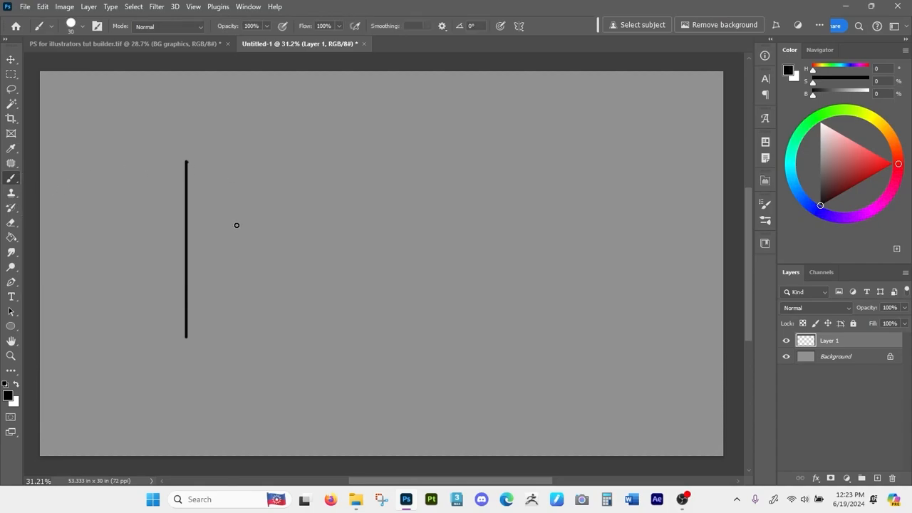
Turn off Shape Dynamics for the 30 px brush.
left_click(765, 204)
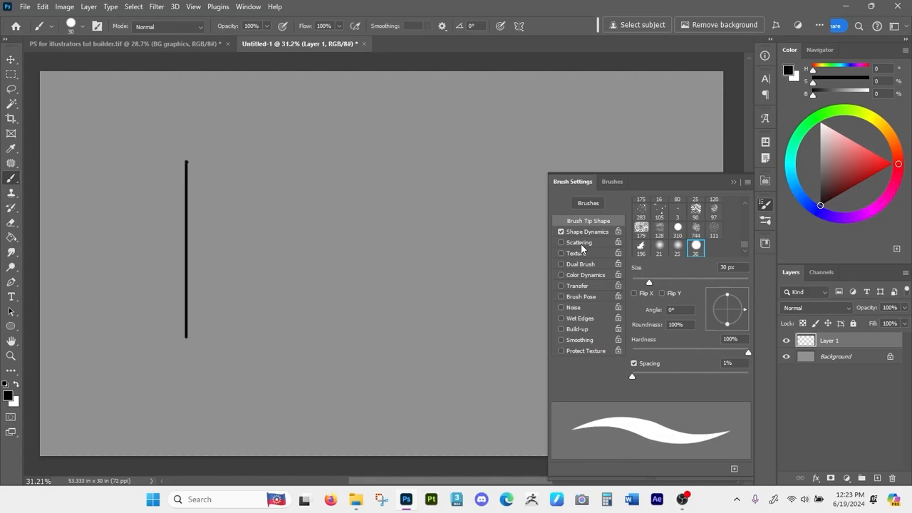
left_click(561, 231)
left_click(733, 182)
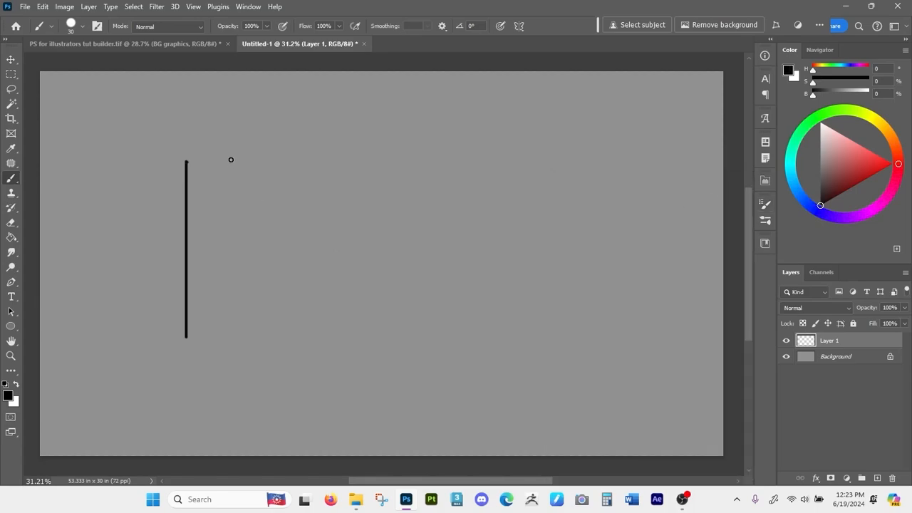
Draw a vertical 15 px brush line just right of the pencil line and compare the edges of both lines up close.
left_click_drag(232, 159, 235, 336)
key("ctrl+z")
left_click_drag(203, 160, 203, 330)
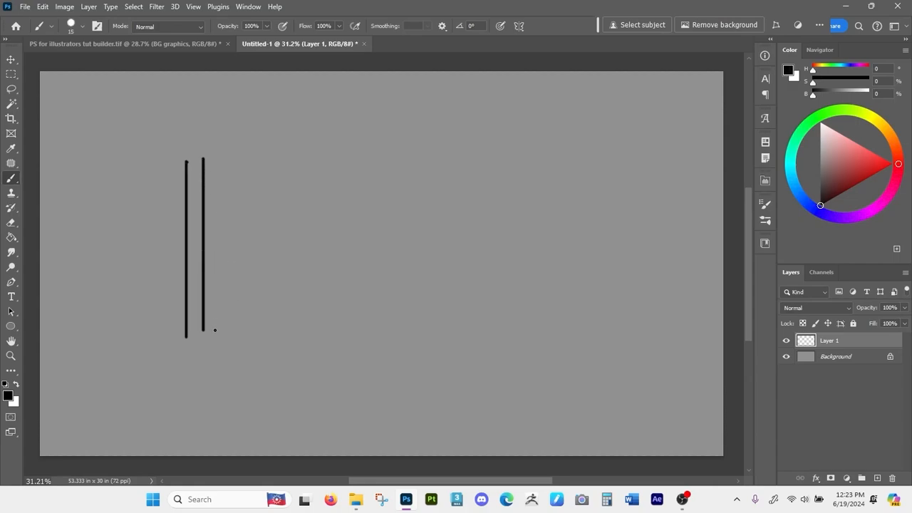
key("z")
left_click_drag(189, 212, 329, 350)
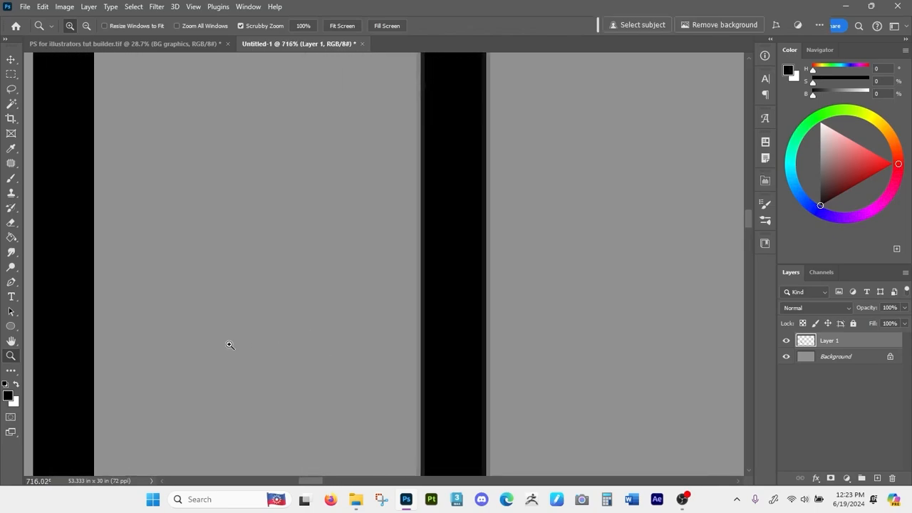
Examine the edge pixels of the vertical pencil and brush lines up close.
key("b")
key("space")
mouse_move(181, 341)
left_mouse_down()
mouse_move(384, 360)
mouse_move(491, 381)
left_mouse_up()
key("ctrl+space")
left_click_drag(399, 272, 456, 358)
key("space")
left_click_drag(482, 307, 398, 322)
key("ctrl+space")
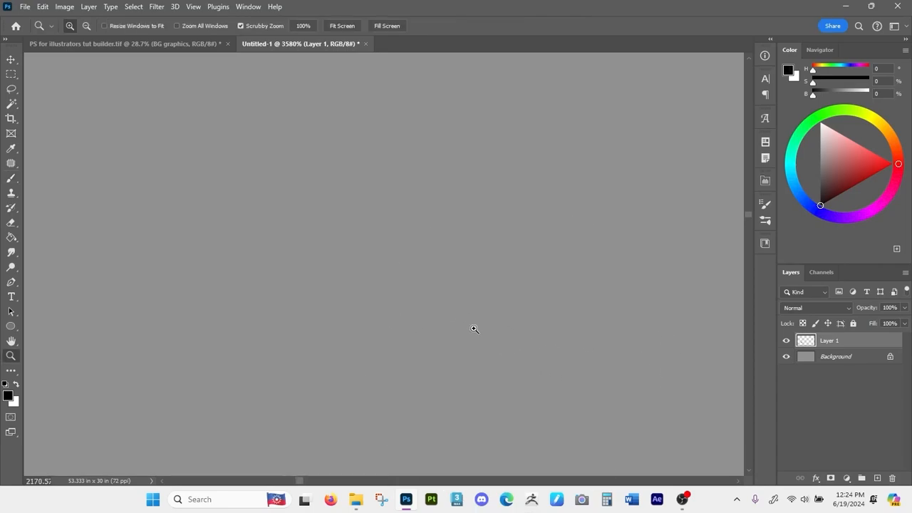
mouse_move(473, 328)
left_mouse_down()
mouse_move(380, 266)
mouse_move(419, 294)
left_mouse_up()
key("space")
left_click_drag(568, 332, 436, 313)
key("ctrl+space")
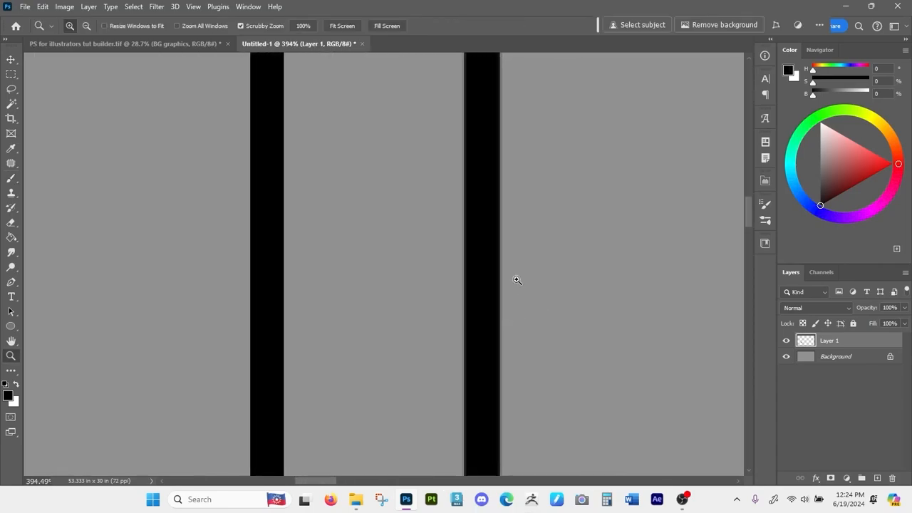
Draw a short diagonal 15 px brush stroke just right of the vertical brush line.
mouse_move(515, 279)
left_mouse_down()
mouse_move(568, 356)
mouse_move(427, 318)
left_mouse_up()
key("space")
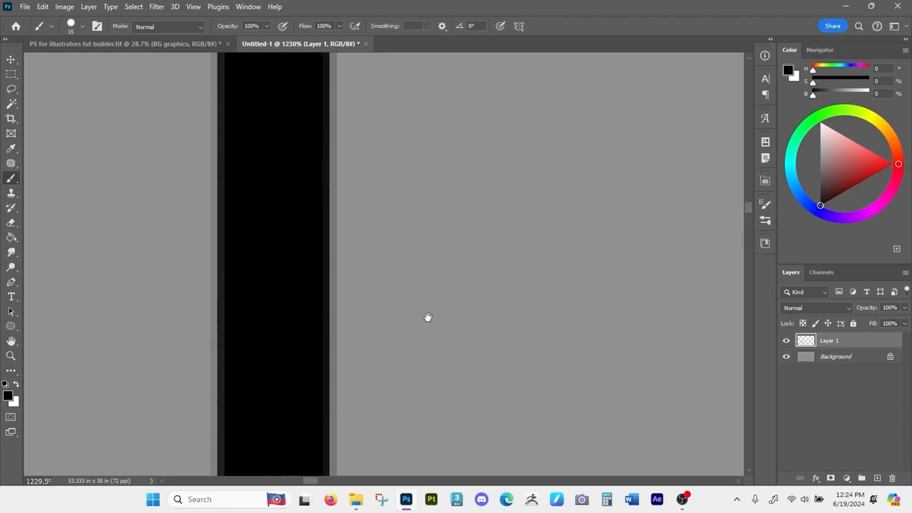
left_click_drag(451, 171, 698, 363)
key("space")
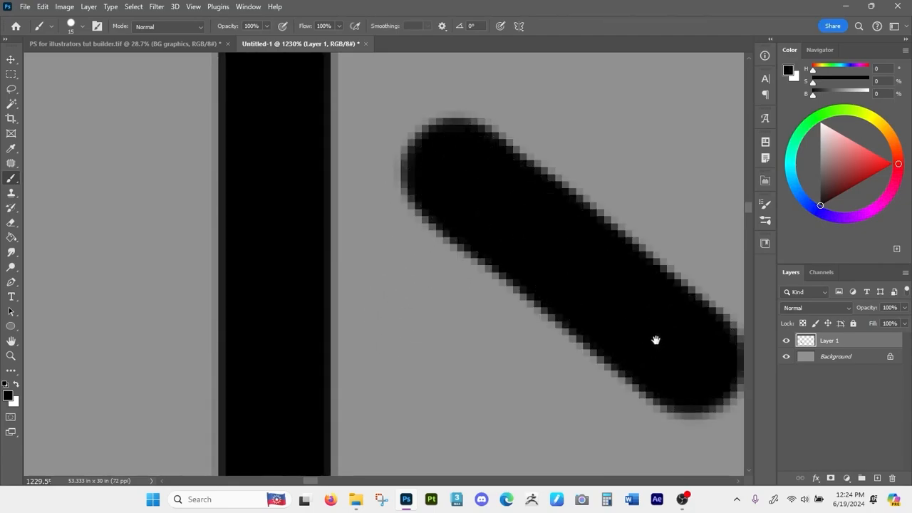
left_click_drag(655, 340, 486, 330)
Draw a parallel diagonal 15 px stroke with the Pencil tool just above the diagonal brush stroke.
key("shift+b")
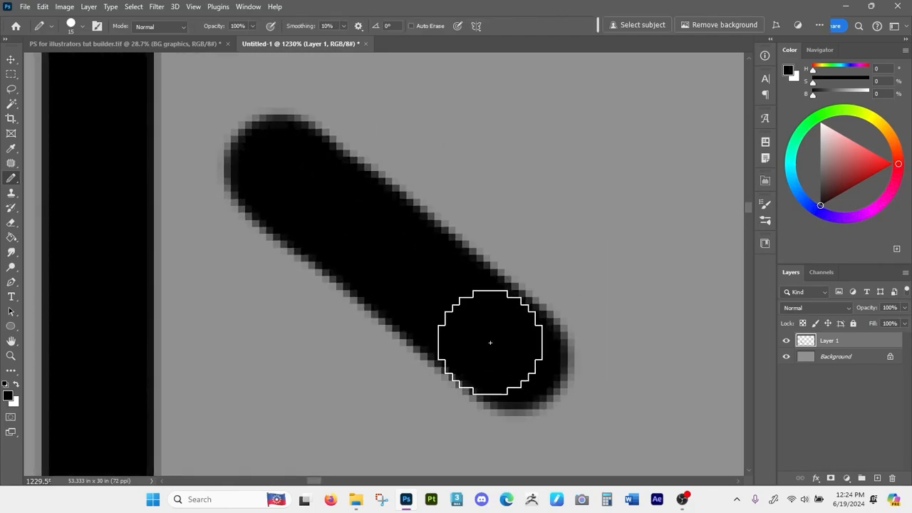
key("space")
left_click_drag(528, 142, 514, 209)
left_click_drag(411, 86, 673, 282)
left_click_drag(638, 349, 606, 335)
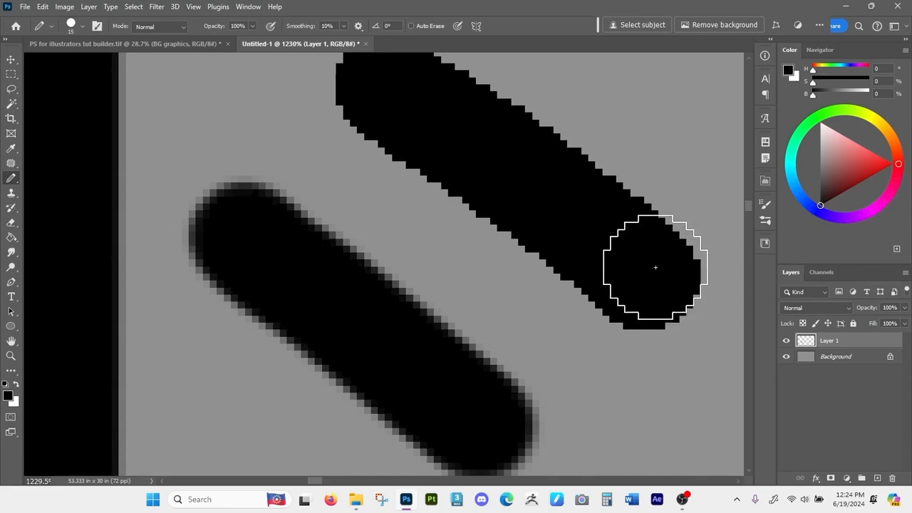
Switch back to the Brush tool and compare the edges of the two diagonal strokes up close and from afar.
key("shift+b")
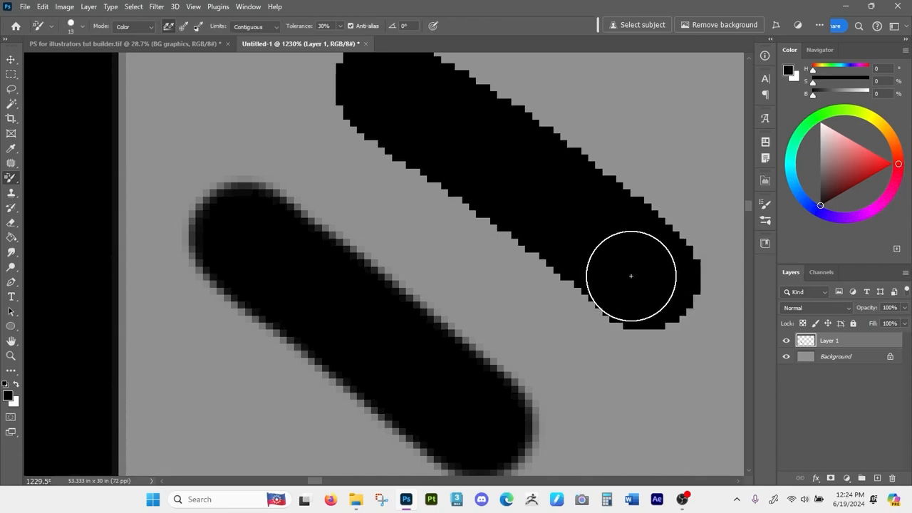
key("shift+b")
key("shift+b")
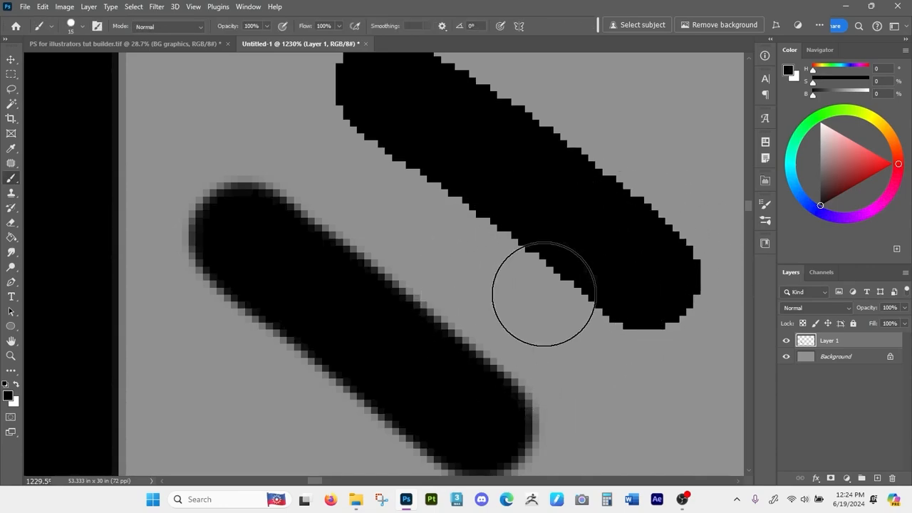
left_click_drag(421, 325, 463, 258)
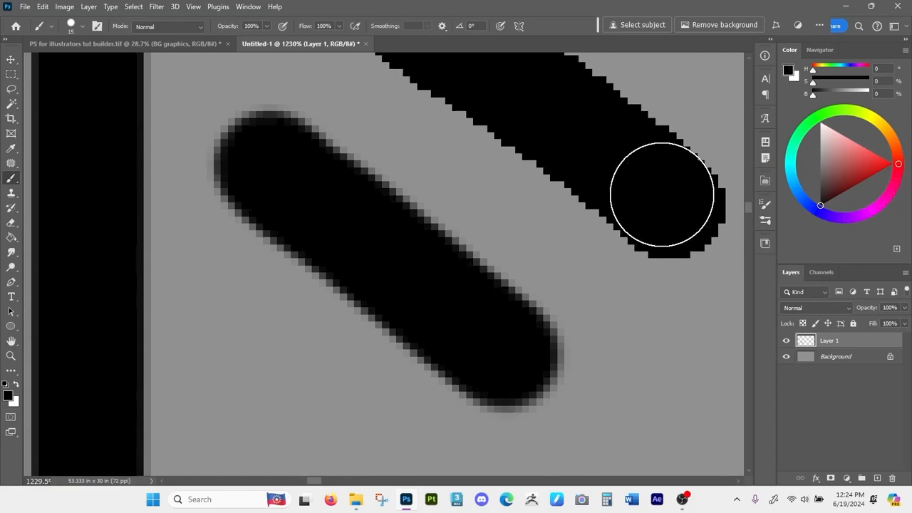
key("z")
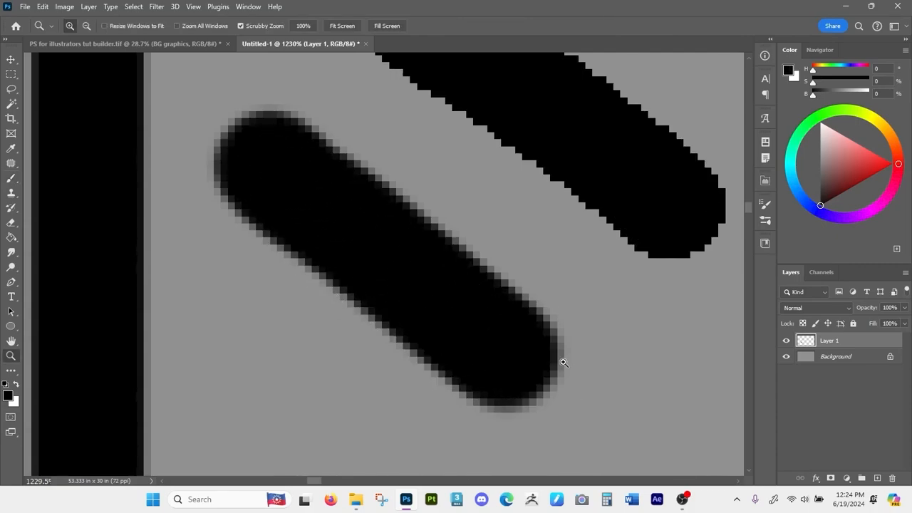
left_click_drag(560, 362, 459, 317)
key("space")
left_click_drag(582, 346, 470, 299)
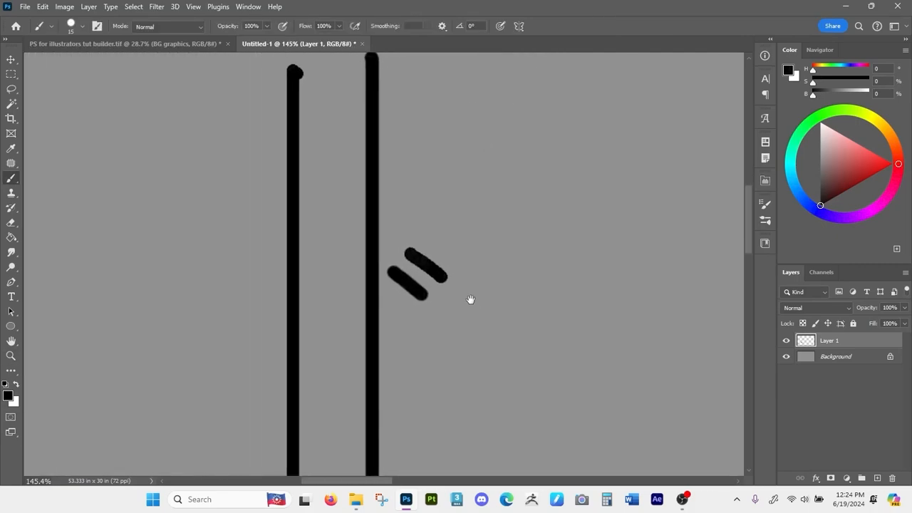
Delete the layer holding the test lines and add a new empty layer above the background.
left_click_drag(854, 340, 893, 478)
left_click(876, 478)
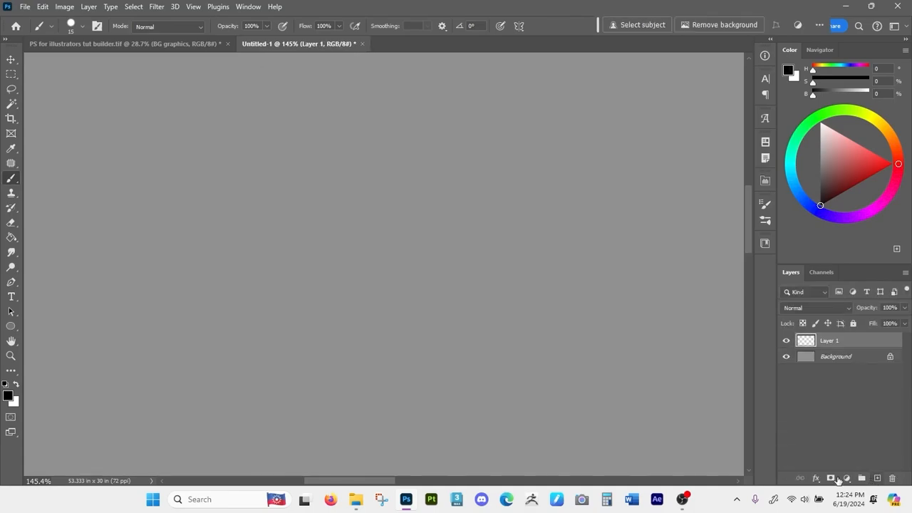
Draw a vertical 15 px brush stroke of even width on the empty layer, undoing a first attempt.
key("space")
mouse_move(626, 363)
left_mouse_down()
mouse_move(443, 301)
mouse_move(460, 323)
mouse_move(492, 319)
left_mouse_up()
key("z")
key("b")
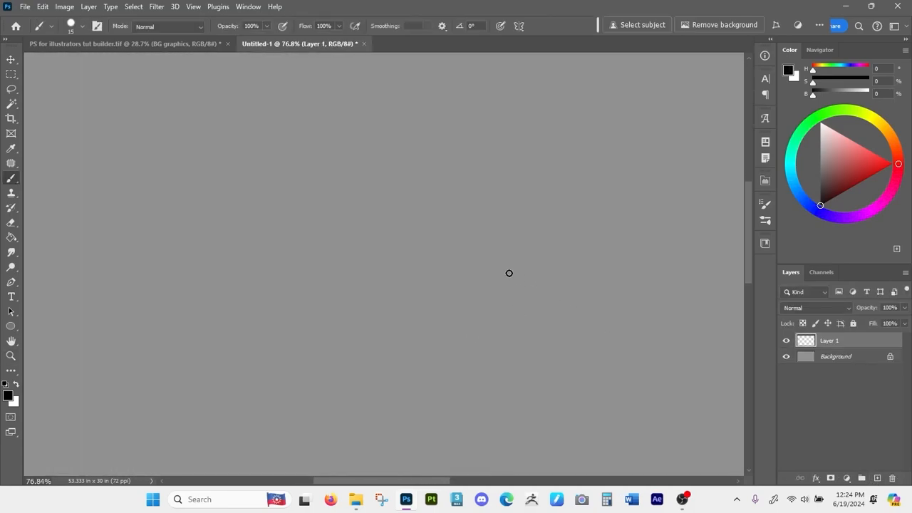
mouse_move(376, 125)
left_mouse_down()
mouse_move(351, 348)
mouse_move(428, 411)
left_mouse_up()
key("ctrl+z")
left_click_drag(306, 108, 300, 395)
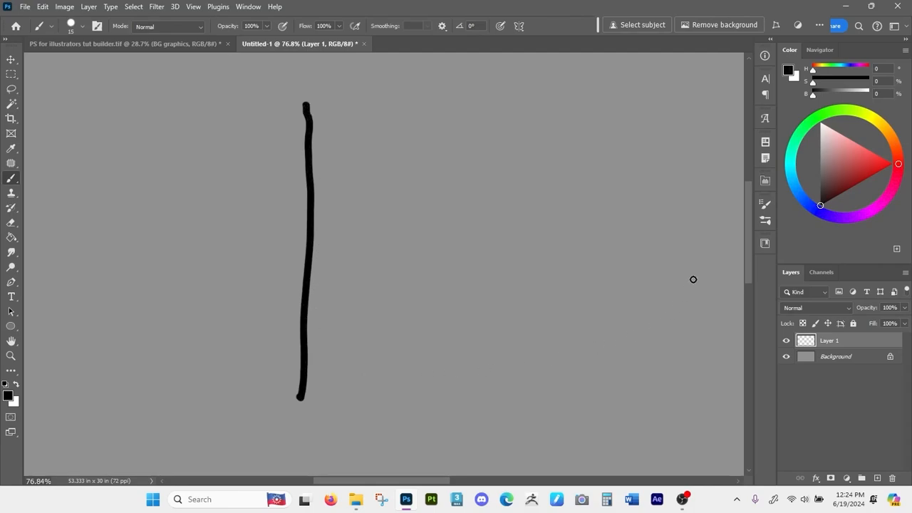
Turn on Shape Dynamics with Pen Pressure control, undo a wavy test stroke and draw a tapered vertical stroke beside the even one.
left_click(767, 205)
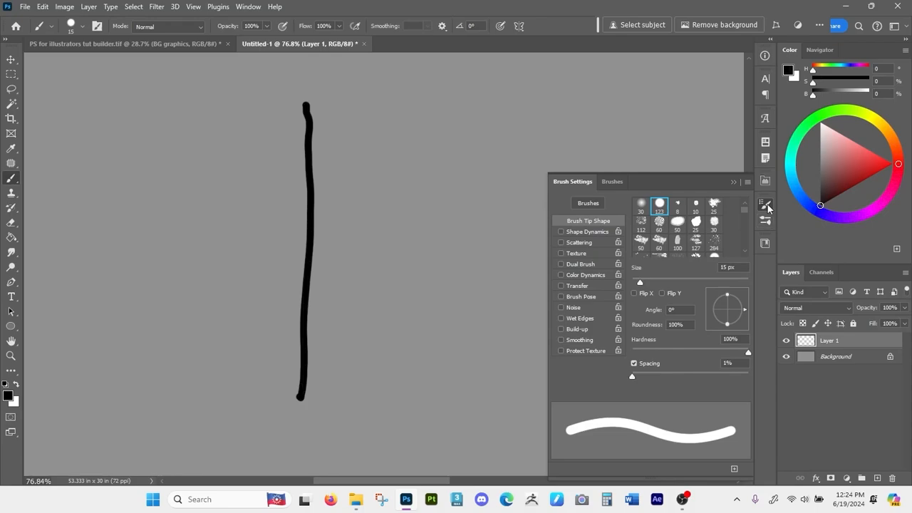
left_click(589, 232)
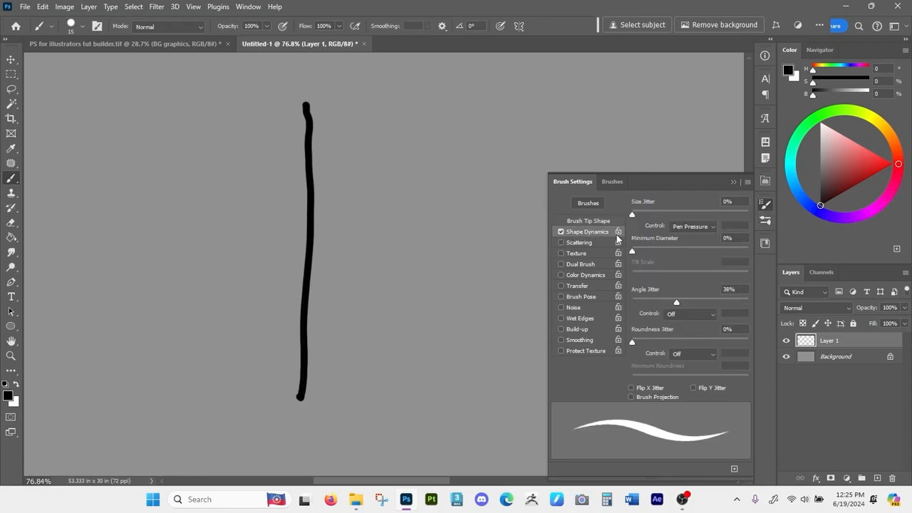
mouse_move(381, 134)
left_mouse_down()
mouse_move(376, 363)
mouse_move(408, 422)
mouse_move(432, 423)
mouse_move(444, 396)
mouse_move(440, 340)
mouse_move(478, 302)
mouse_move(516, 451)
mouse_move(539, 414)
mouse_move(529, 242)
left_mouse_up()
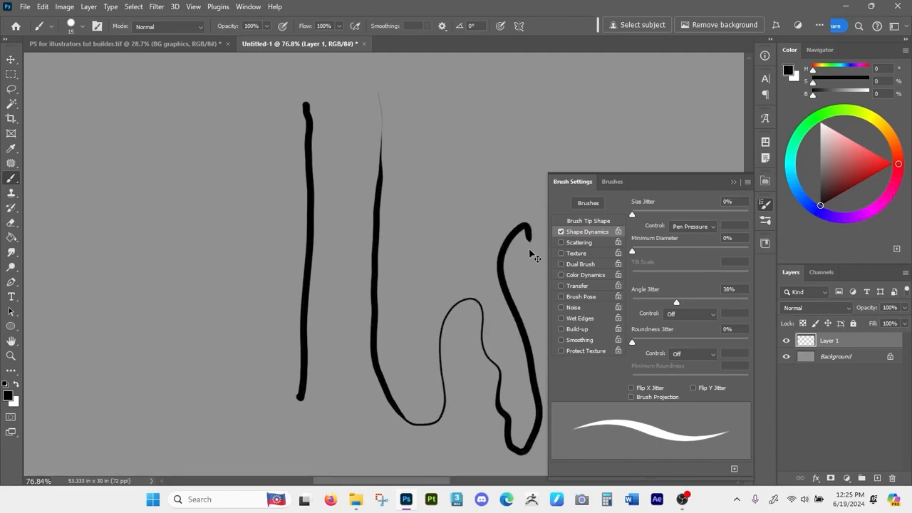
key("ctrl+z")
left_click_drag(371, 98, 366, 414)
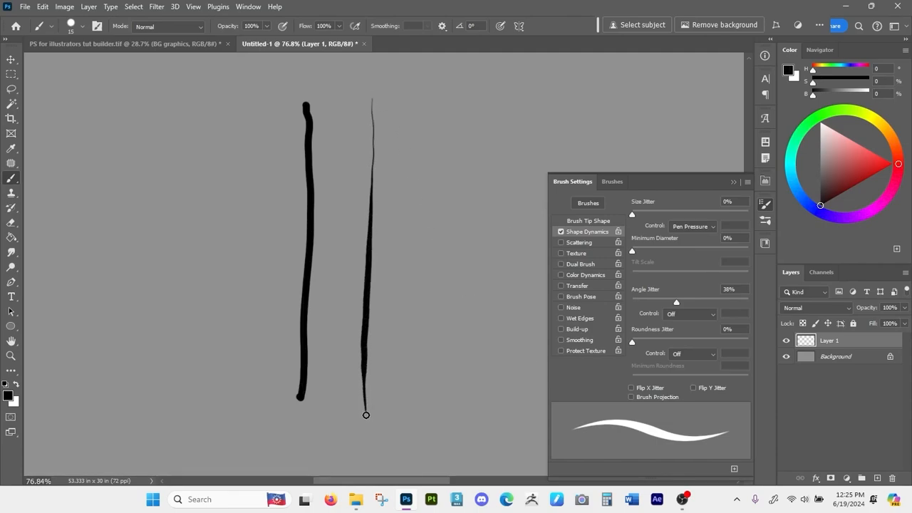
Draw a third vertical stroke with only Transfer enabled, and a fourth with both Transfer and Shape Dynamics enabled.
left_click(591, 285)
left_click(561, 231)
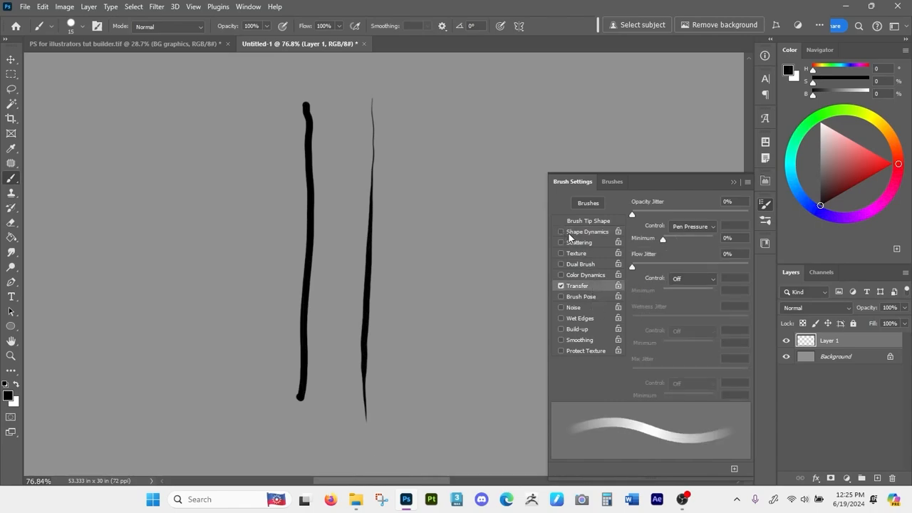
left_click_drag(448, 112, 443, 430)
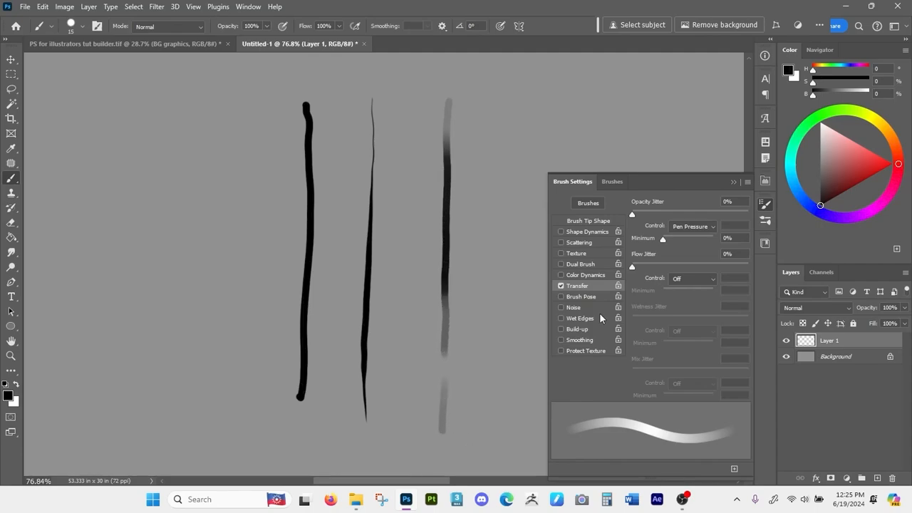
left_click(586, 233)
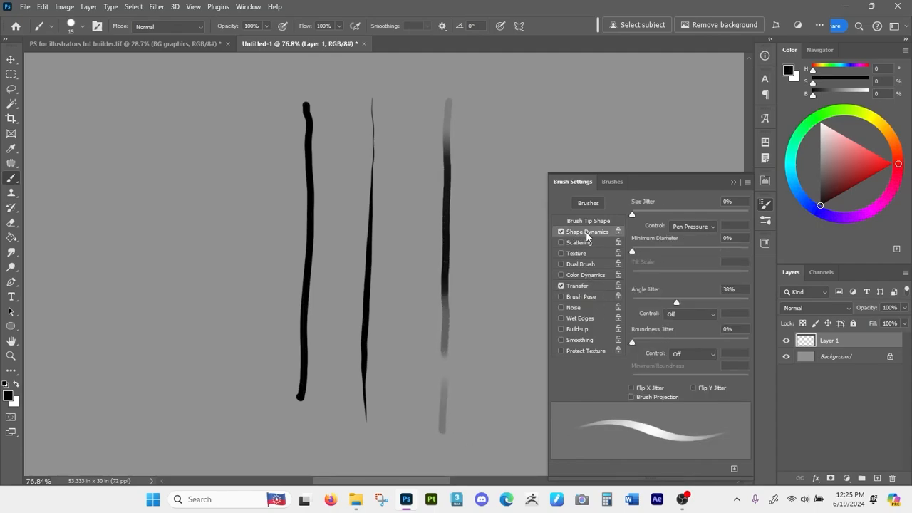
mouse_move(509, 131)
left_mouse_down()
mouse_move(501, 334)
mouse_move(507, 426)
mouse_move(522, 466)
left_mouse_up()
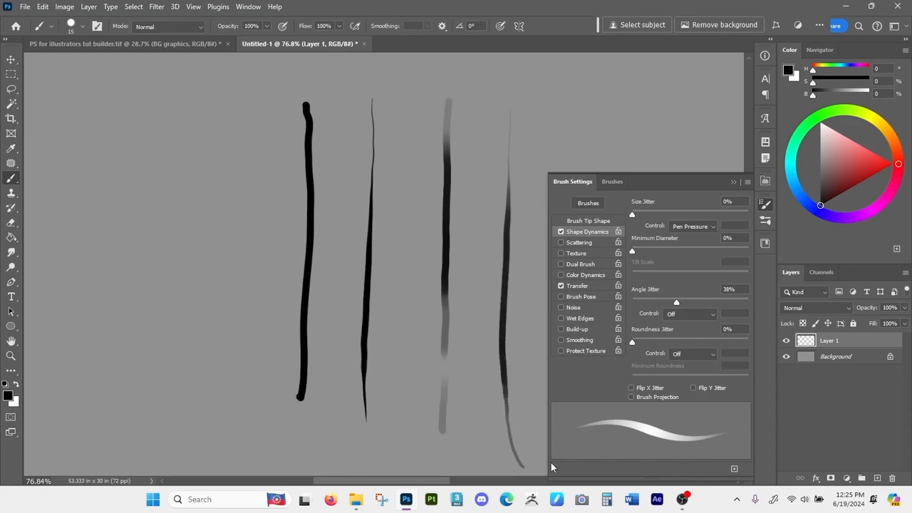
Clear all four strokes from Layer 1, deselect and close the brush settings.
key("ctrl+a")
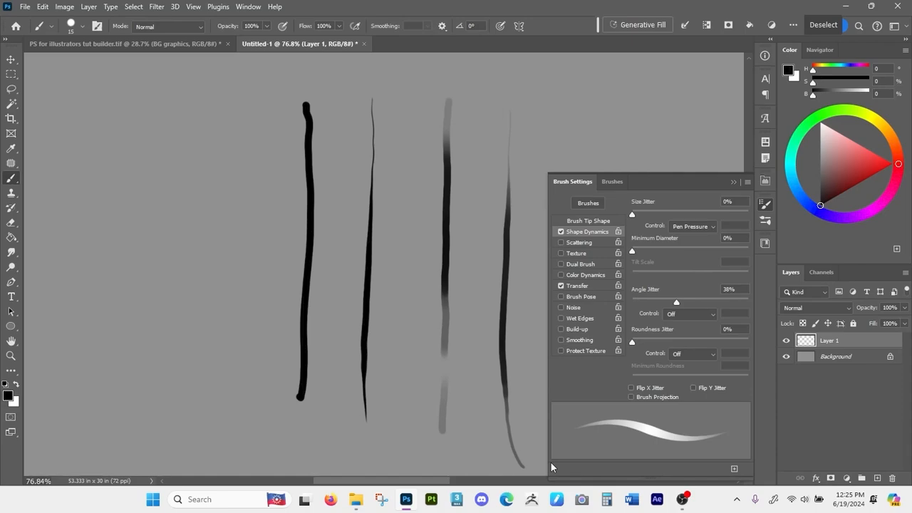
left_click_drag(503, 369, 300, 215)
left_click_drag(438, 322, 369, 306)
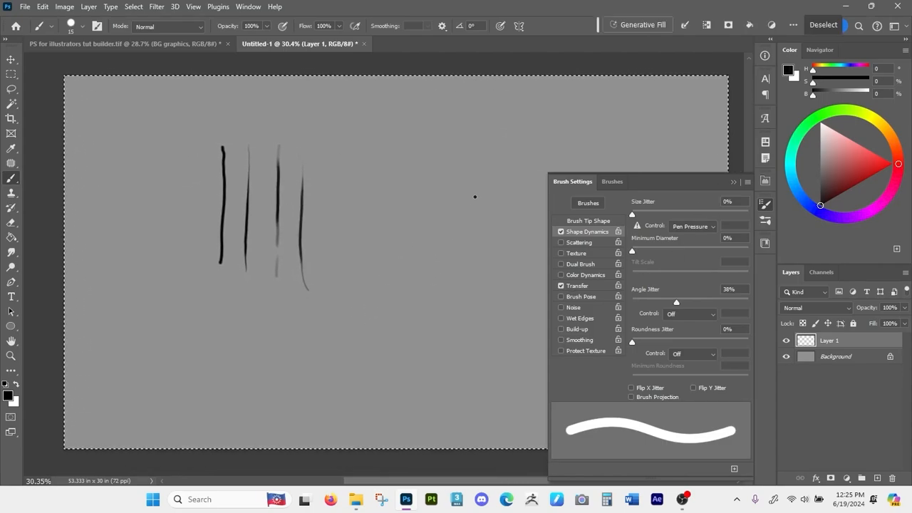
key("Delete")
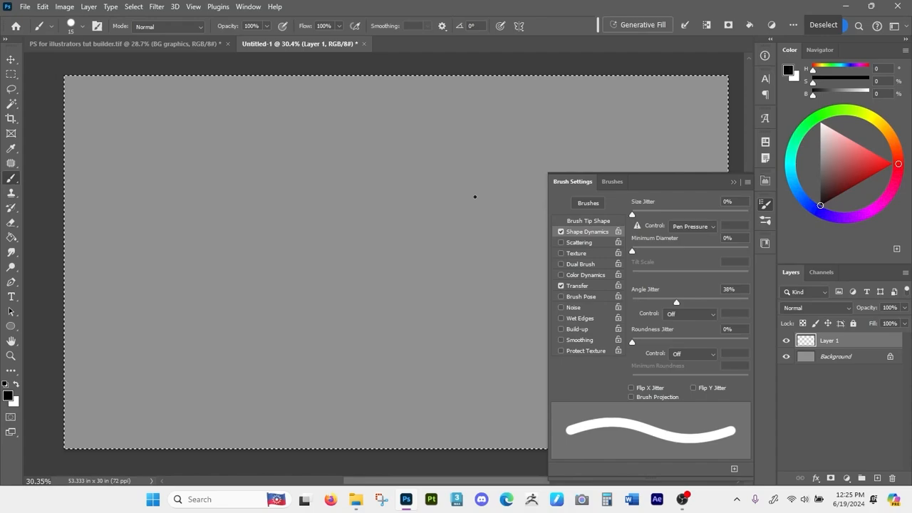
key("ctrl+d")
left_click(736, 181)
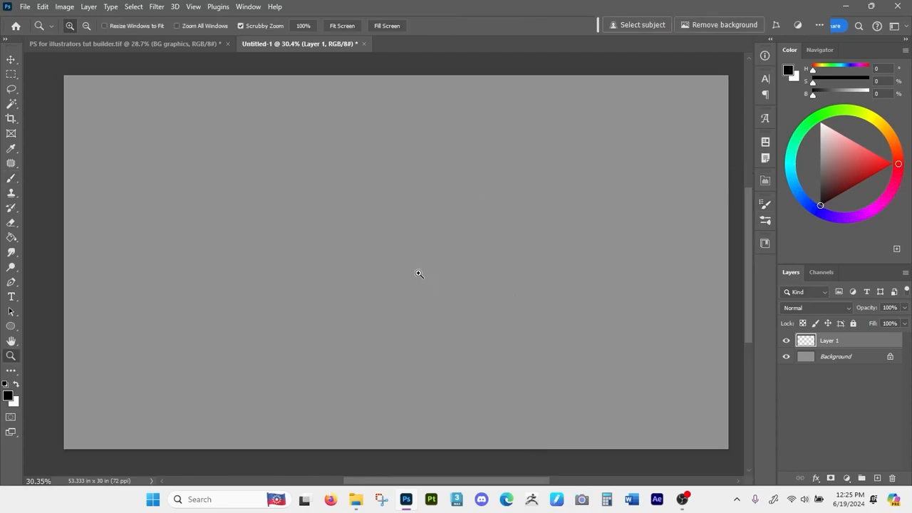
Draw a zigzag 15 px brush stroke growing from thin and faint to thick and dark, undoing a first attempt.
left_click_drag(418, 272, 442, 302)
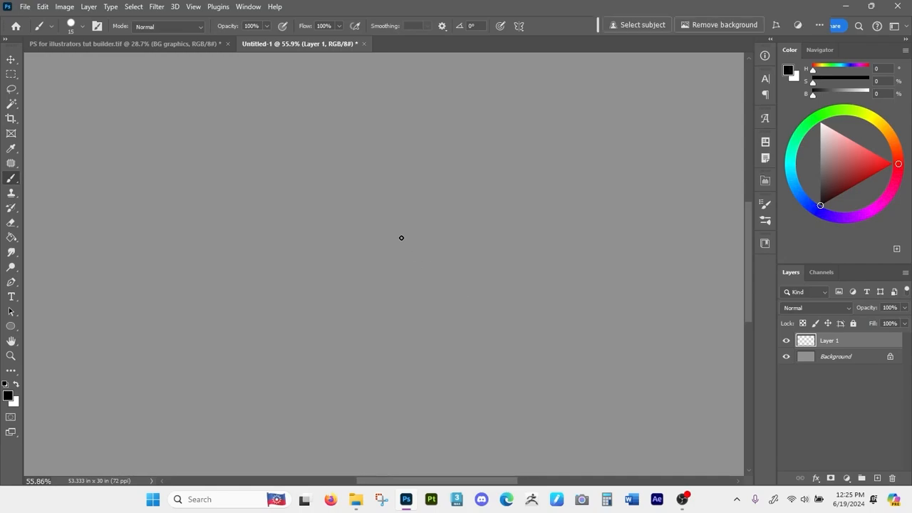
mouse_move(389, 149)
left_mouse_down()
mouse_move(395, 249)
mouse_move(438, 366)
left_mouse_up()
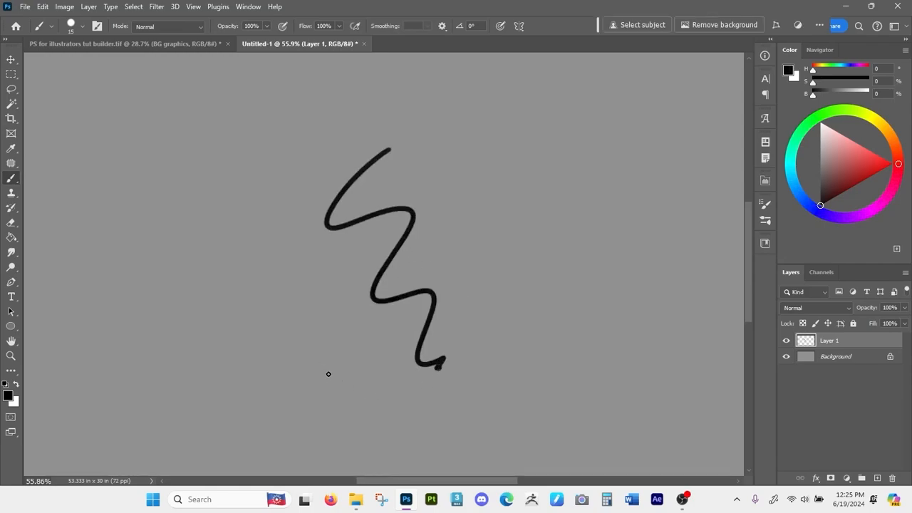
key("ctrl+z")
mouse_move(389, 149)
left_mouse_down()
mouse_move(358, 193)
mouse_move(377, 247)
left_mouse_up()
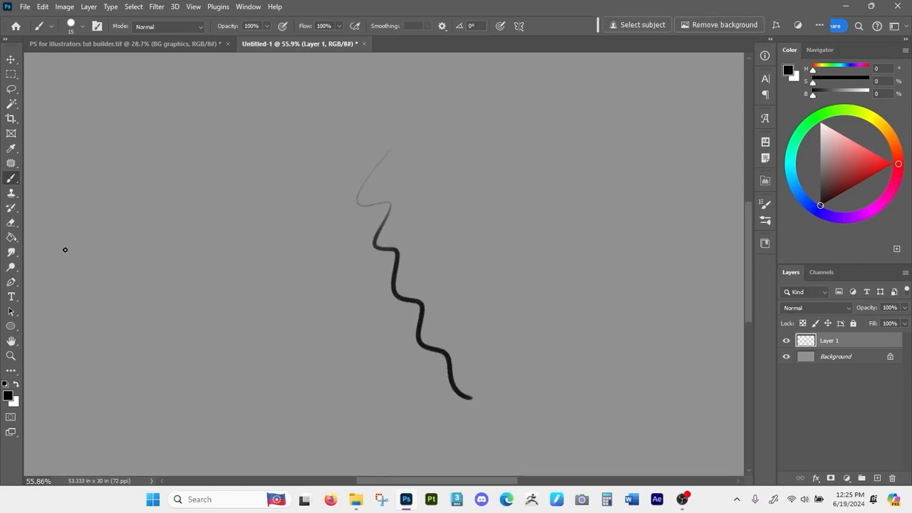
Erase the middle section of the zigzag stroke with the 60 px Eraser.
left_click(11, 223)
left_click_drag(403, 289, 422, 311)
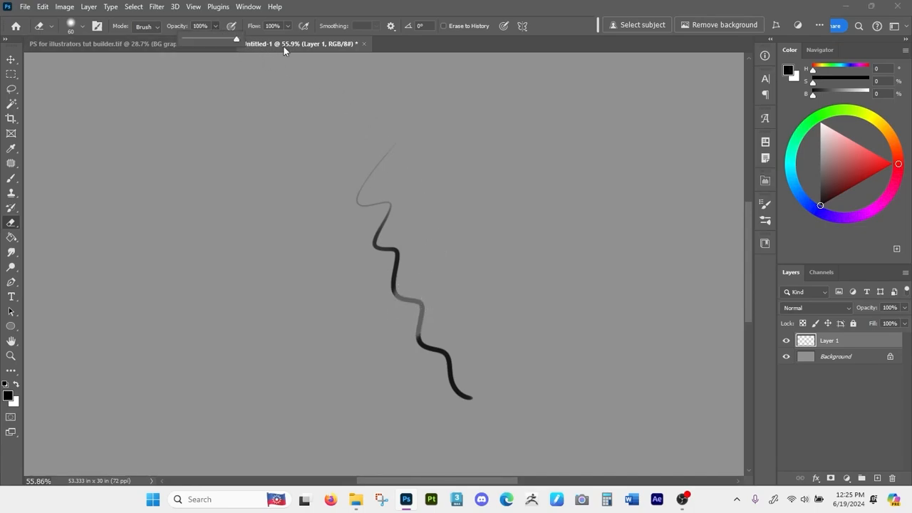
mouse_move(411, 264)
left_mouse_down()
mouse_move(401, 304)
mouse_move(441, 292)
mouse_move(433, 343)
mouse_move(398, 365)
mouse_move(403, 277)
left_mouse_up()
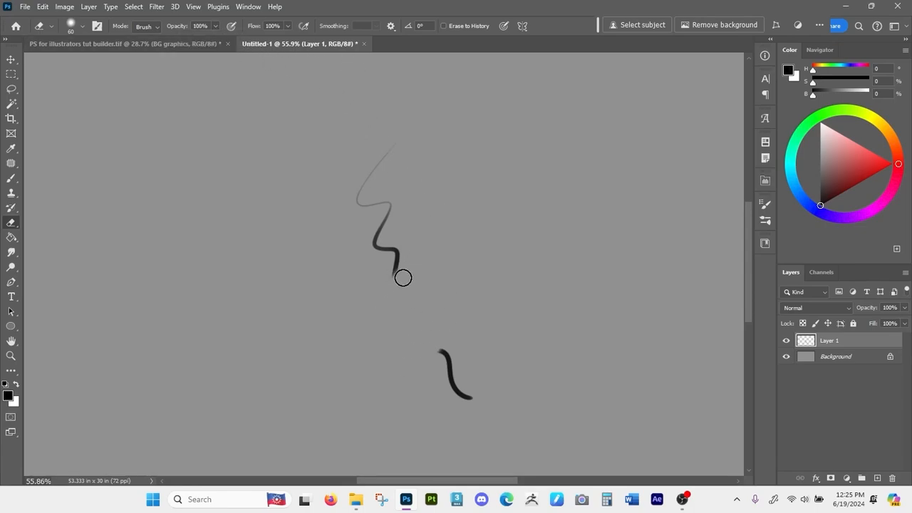
Set the brush to 25 px with lower hardness and draw a soft wavy stroke right of the zigzag.
key("b")
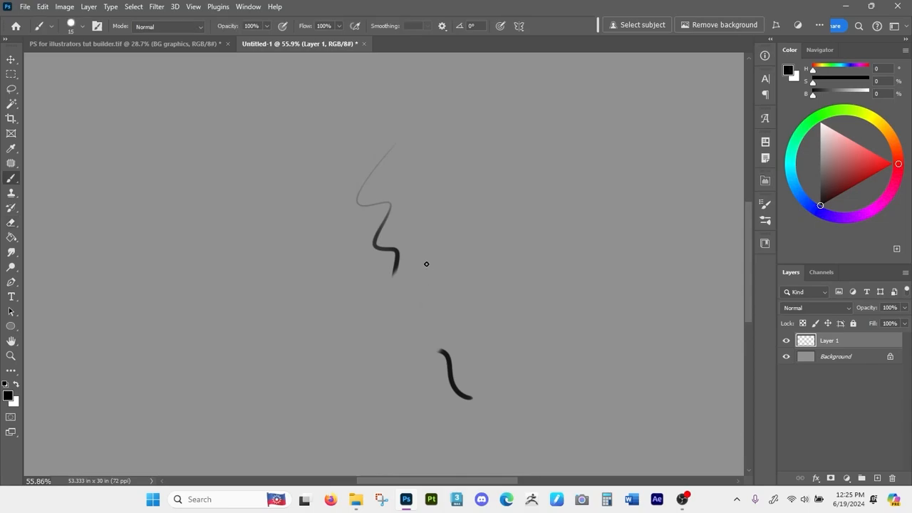
key("bracketright")
right_click(506, 170)
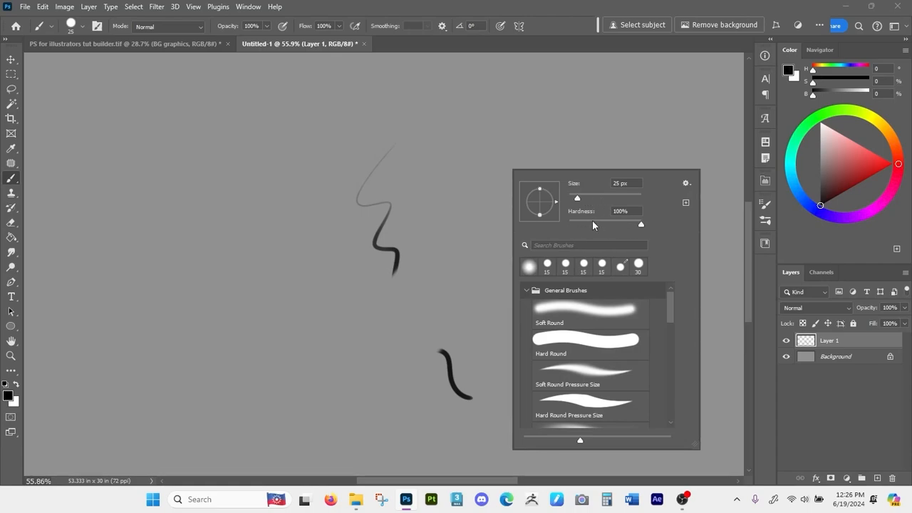
left_click_drag(572, 223, 562, 224)
mouse_move(453, 156)
left_mouse_down()
mouse_move(443, 175)
mouse_move(466, 249)
mouse_move(524, 338)
left_mouse_up()
Examine the soft edges of the wavy 25 px stroke up close.
key("z")
left_click_drag(471, 247, 541, 314)
key("b")
left_click_drag(500, 268, 453, 330)
key("z")
mouse_move(523, 334)
left_mouse_down()
mouse_move(472, 303)
mouse_move(476, 289)
left_mouse_up()
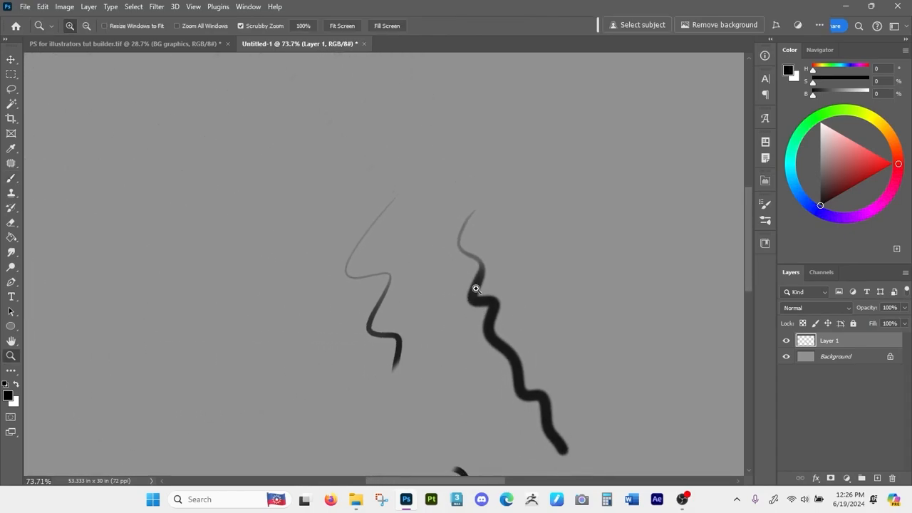
key("b")
left_click_drag(564, 356, 538, 268)
Select everything on Layer 1, delete all the test strokes and deselect.
key("z")
mouse_move(562, 314)
left_mouse_down()
mouse_move(549, 297)
mouse_move(556, 315)
left_mouse_up()
key("b")
key("z")
key("ctrl+a")
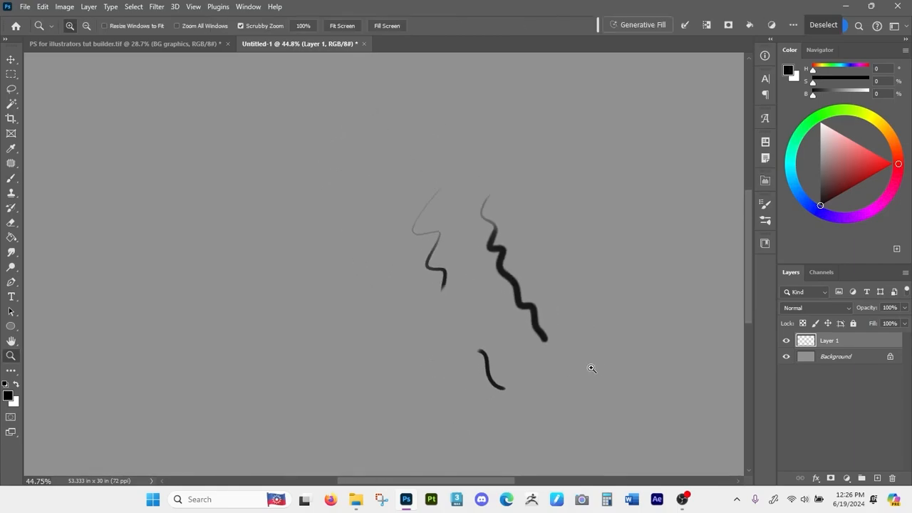
key("Delete")
key("ctrl+d")
key("b")
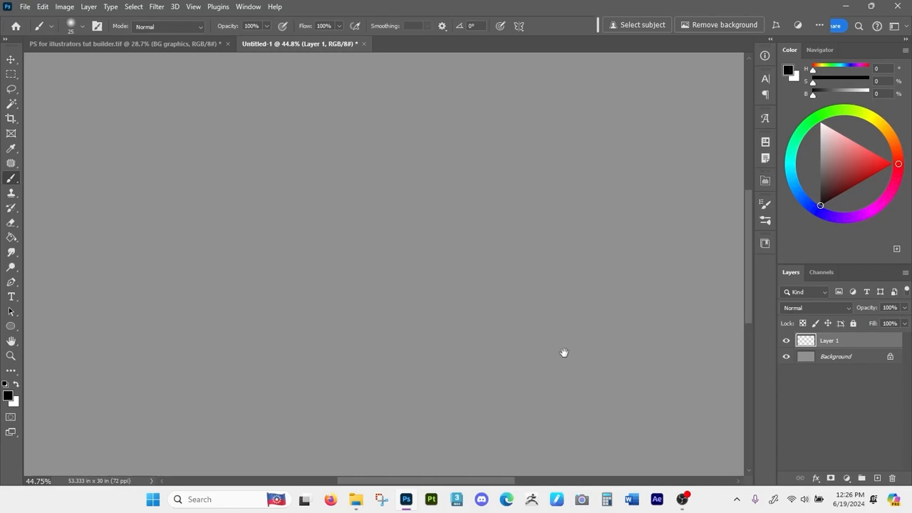
Set the brush to 45 px and sketch the head's round cranium with a narrow oval for its side plane.
key("z")
mouse_move(533, 348)
left_mouse_down()
mouse_move(496, 323)
mouse_move(511, 337)
left_mouse_up()
key("b")
left_click_drag(569, 316, 519, 300)
mouse_move(439, 270)
left_mouse_down()
mouse_move(435, 278)
mouse_move(417, 269)
left_mouse_up()
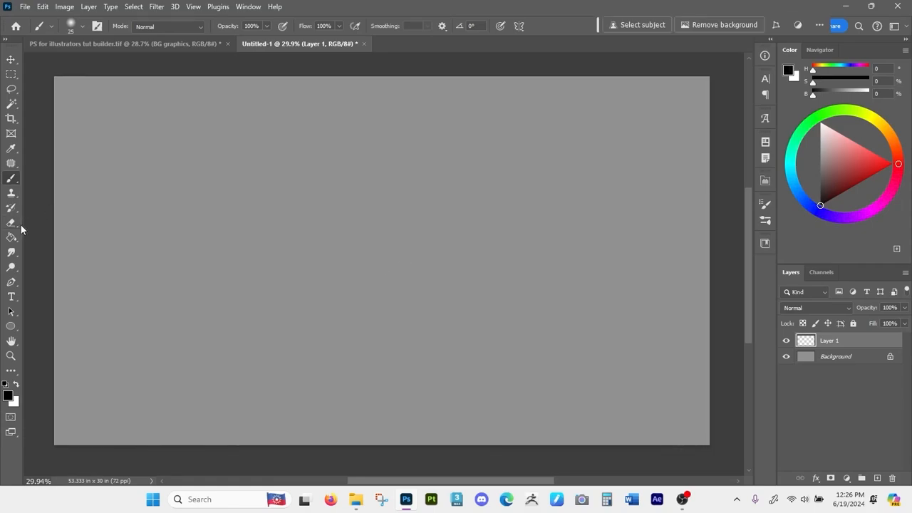
left_click_drag(443, 257, 437, 274)
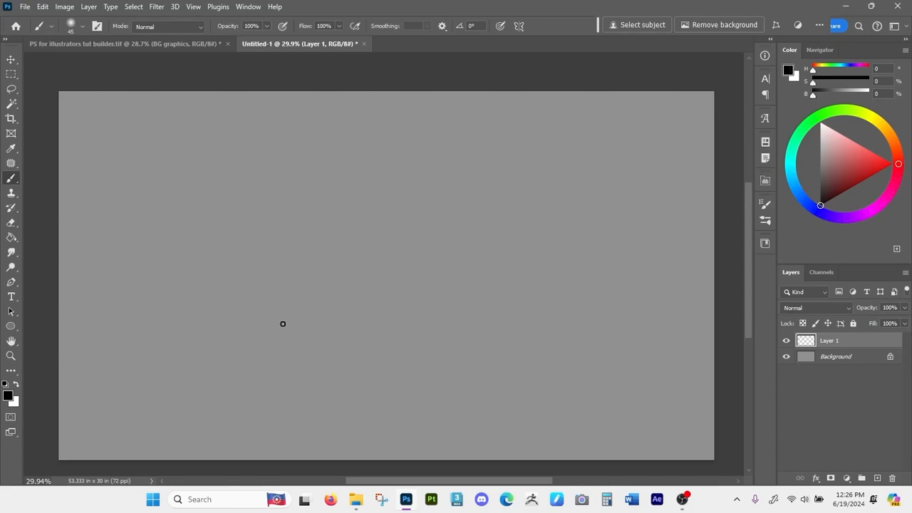
mouse_move(240, 329)
left_mouse_down()
mouse_move(354, 259)
mouse_move(210, 329)
left_mouse_up()
mouse_move(202, 299)
left_mouse_down()
mouse_move(236, 216)
mouse_move(228, 312)
left_mouse_up()
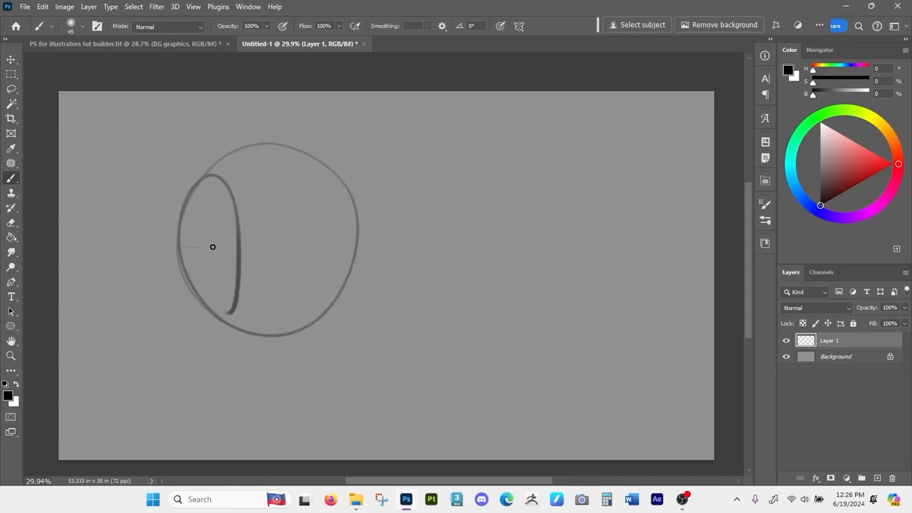
Sketch the brow line, the vertical guides of the side plane and face, and the tapering jaw and chin.
left_click_drag(179, 247, 383, 244)
left_click_drag(210, 171, 214, 329)
mouse_move(279, 147)
left_mouse_down()
mouse_move(295, 235)
mouse_move(283, 406)
left_mouse_up()
mouse_move(212, 322)
left_mouse_down()
mouse_move(220, 363)
mouse_move(262, 398)
mouse_move(308, 404)
left_mouse_up()
left_click_drag(368, 230, 309, 405)
mouse_move(213, 273)
left_mouse_down()
mouse_move(212, 331)
mouse_move(262, 396)
mouse_move(309, 408)
left_mouse_up()
mouse_move(236, 292)
left_mouse_down()
mouse_move(270, 401)
mouse_move(338, 400)
left_mouse_up()
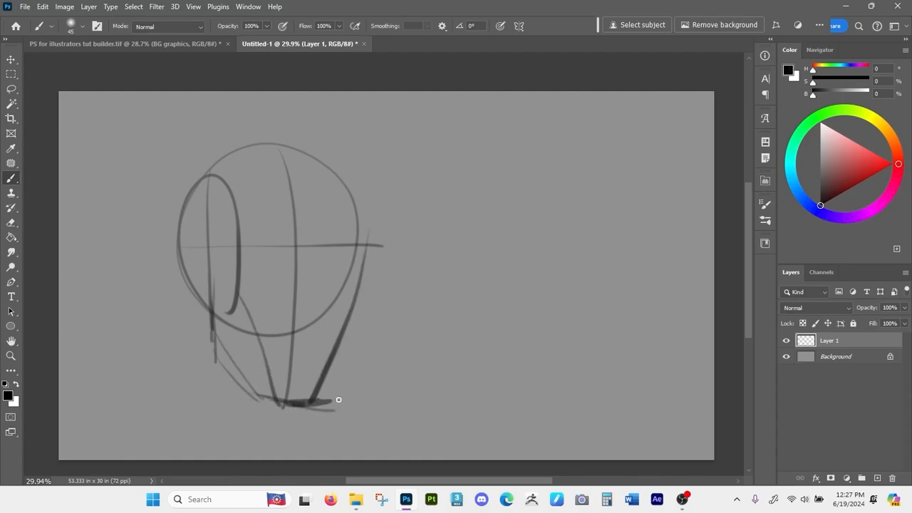
Rough in the mouth, nose, eyes, eyebrow and ear on the head construction.
mouse_move(292, 370)
left_mouse_down()
mouse_move(322, 346)
mouse_move(295, 332)
mouse_move(327, 325)
left_mouse_up()
mouse_move(268, 269)
left_mouse_down()
mouse_move(360, 269)
mouse_move(272, 262)
mouse_move(341, 260)
mouse_move(362, 267)
mouse_move(331, 318)
left_mouse_up()
left_click_drag(370, 242, 375, 265)
mouse_move(298, 243)
left_mouse_down()
mouse_move(207, 278)
mouse_move(209, 266)
mouse_move(203, 303)
left_mouse_up()
Sketch the forehead and cheek contour, jaw, skull outline and hairline around the rough face.
mouse_move(365, 270)
left_mouse_down()
mouse_move(372, 246)
mouse_move(362, 225)
left_mouse_up()
left_click_drag(369, 237, 350, 156)
mouse_move(366, 268)
left_mouse_down()
mouse_move(360, 314)
mouse_move(324, 401)
left_mouse_up()
mouse_move(307, 406)
left_mouse_down()
mouse_move(270, 407)
mouse_move(215, 348)
left_mouse_up()
mouse_move(187, 250)
left_mouse_down()
mouse_move(190, 193)
mouse_move(232, 153)
mouse_move(320, 149)
left_mouse_up()
left_click_drag(287, 191, 366, 188)
mouse_move(291, 189)
left_mouse_down()
mouse_move(260, 179)
mouse_move(224, 192)
left_mouse_up()
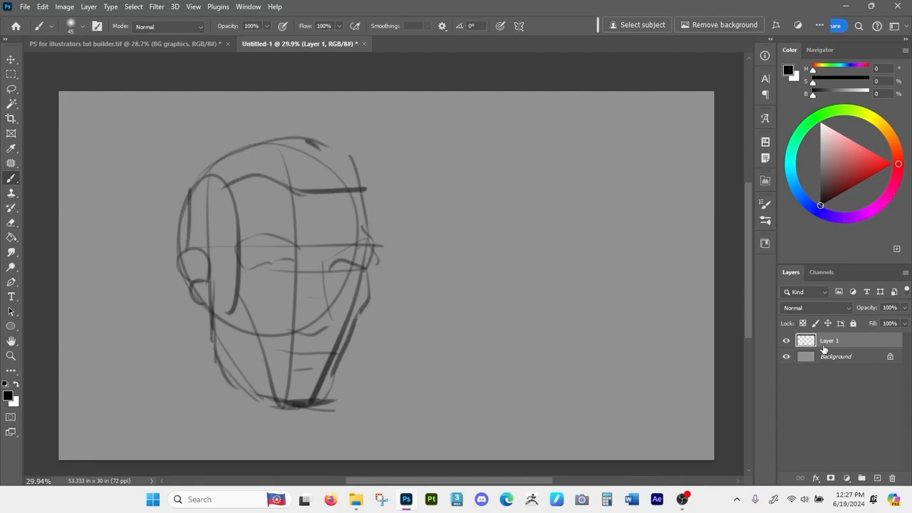
Reselect the head sketch's layer and lower its layer opacity to 15%.
left_click(853, 358)
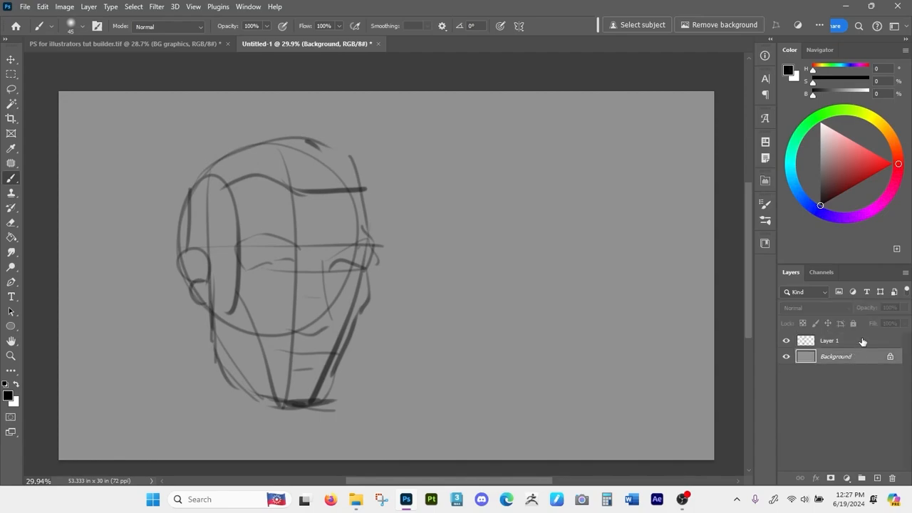
left_click(862, 341)
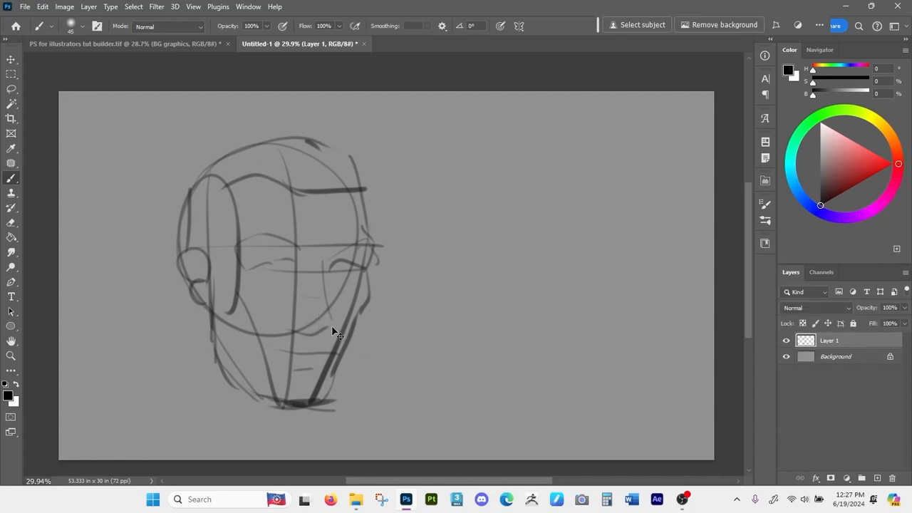
mouse_move(317, 314)
left_mouse_down()
mouse_move(571, 321)
mouse_move(321, 310)
left_mouse_up()
left_click(905, 308)
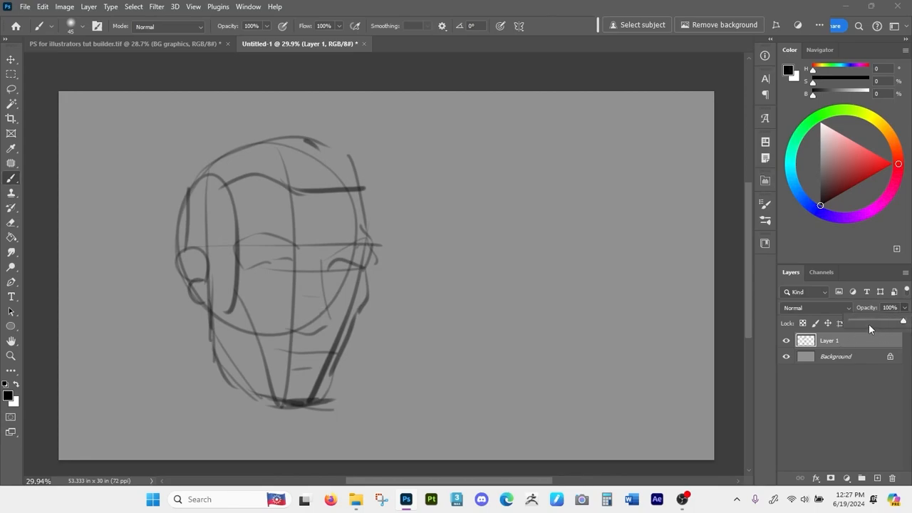
left_click_drag(904, 320, 863, 324)
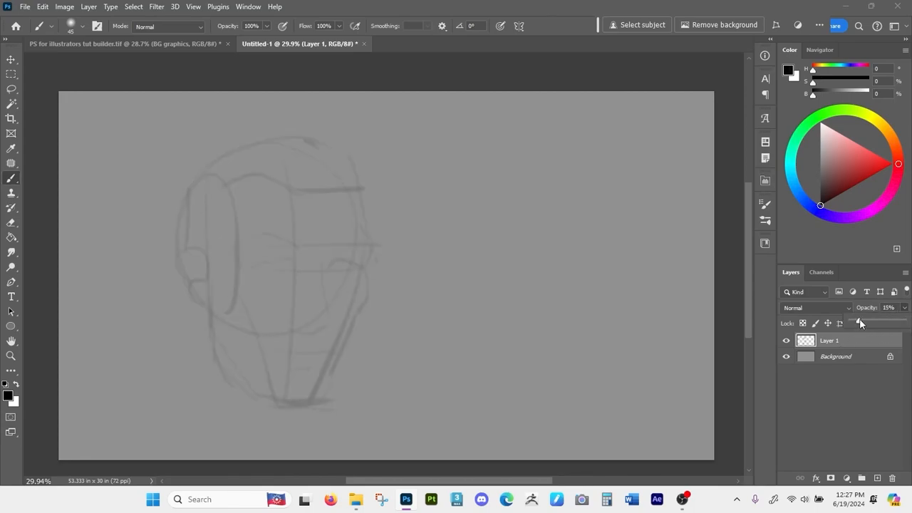
Add a new layer above the faded head sketch and set the brush opacity to 10%.
left_click(876, 477)
key("z")
mouse_move(294, 338)
left_mouse_down()
mouse_move(350, 354)
mouse_move(328, 338)
left_mouse_up()
key("b")
mouse_move(388, 303)
left_mouse_down()
mouse_move(382, 311)
mouse_move(468, 324)
left_mouse_up()
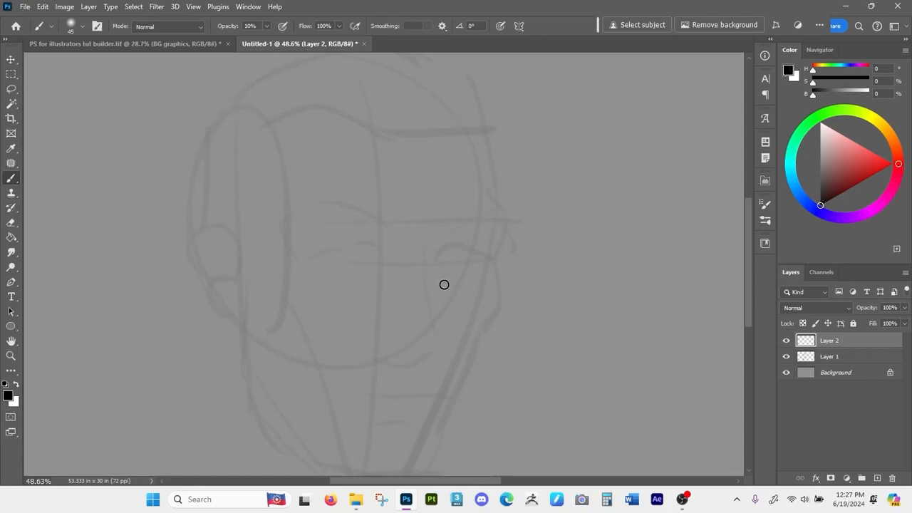
key("2")
mouse_move(429, 254)
left_mouse_down()
mouse_move(463, 223)
mouse_move(450, 237)
mouse_move(491, 220)
left_mouse_up()
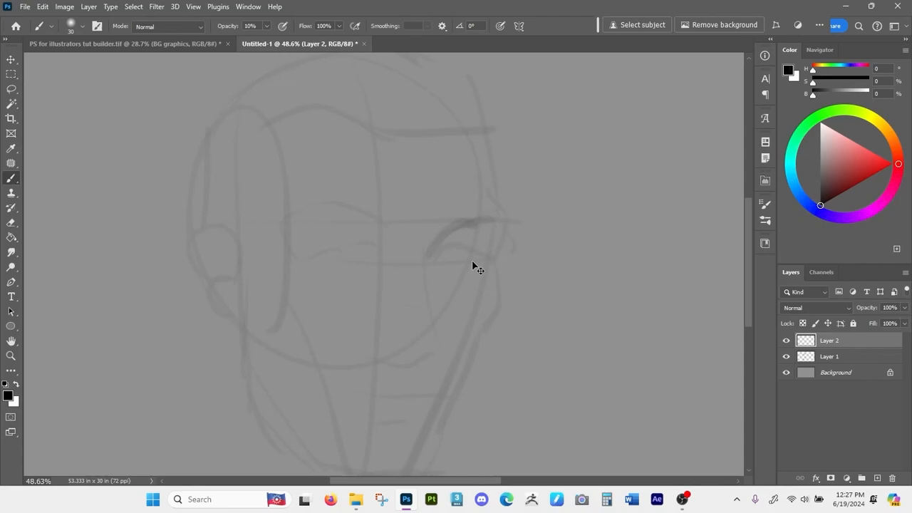
key("ctrl+z")
key("ctrl+z")
Set the 30 px brush to 100% hardness.
right_click(479, 265)
left_click(616, 260)
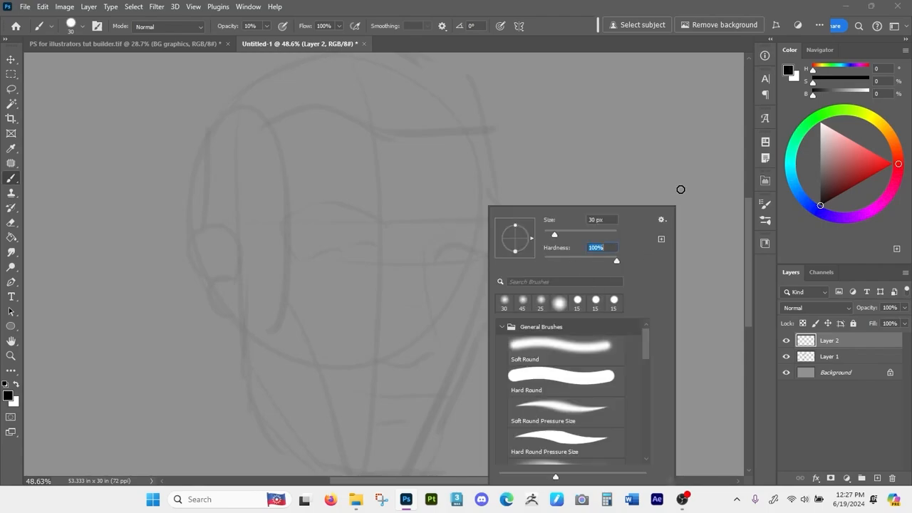
left_click(682, 190)
With the brush at 20% opacity, refine the far eyebrow, brow and cheek contour, nose and lips over the faded sketch.
mouse_move(448, 254)
left_mouse_down()
mouse_move(426, 253)
mouse_move(500, 218)
left_mouse_up()
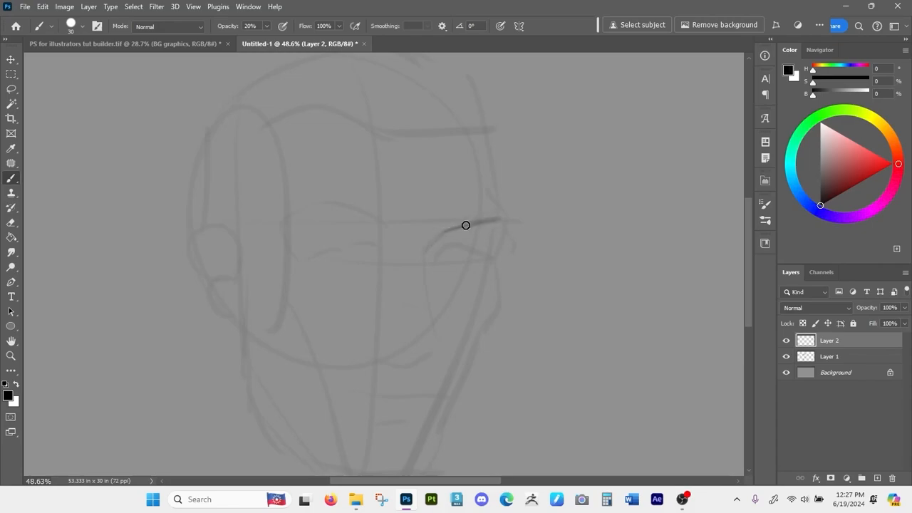
mouse_move(497, 250)
left_mouse_down()
mouse_move(505, 218)
mouse_move(493, 165)
left_mouse_up()
left_click_drag(495, 260, 484, 329)
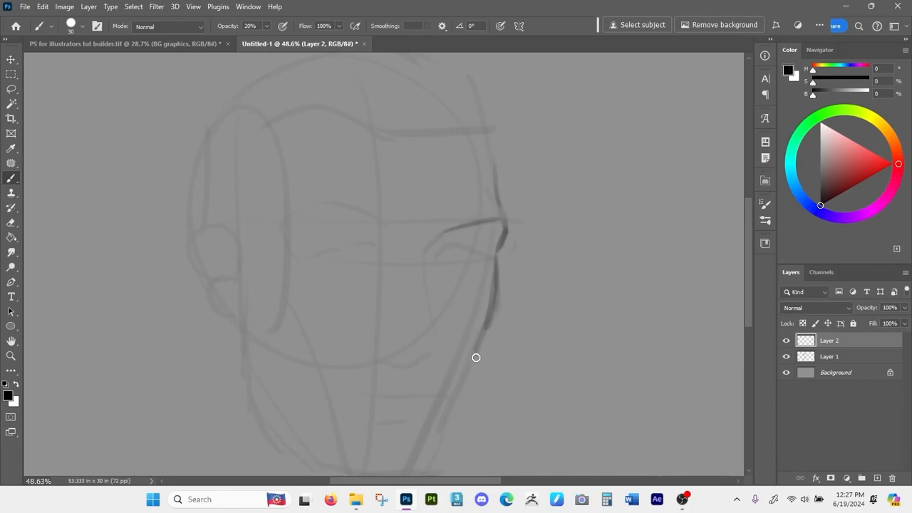
mouse_move(371, 338)
left_mouse_down()
mouse_move(385, 366)
mouse_move(403, 360)
mouse_move(393, 352)
mouse_move(436, 356)
mouse_move(434, 317)
mouse_move(420, 347)
mouse_move(440, 344)
mouse_move(402, 341)
left_mouse_up()
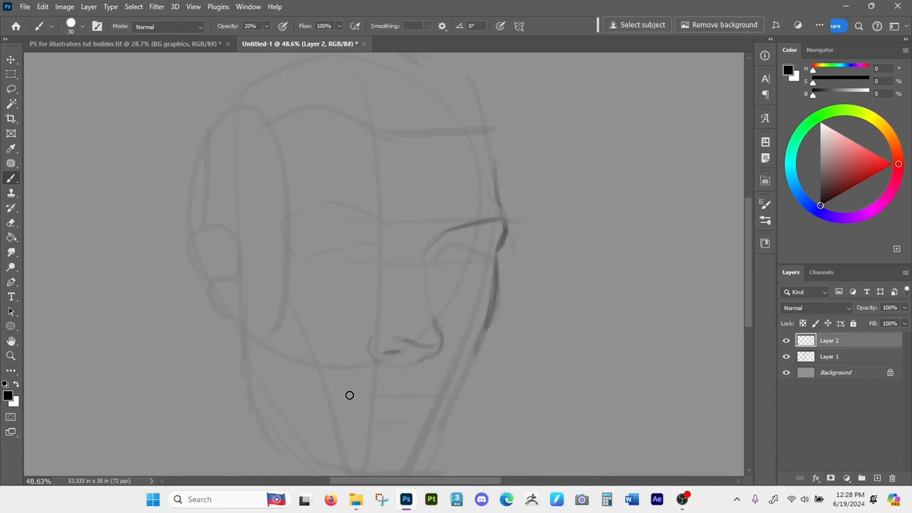
mouse_move(349, 395)
left_mouse_down()
mouse_move(452, 394)
mouse_move(349, 394)
mouse_move(395, 386)
mouse_move(439, 394)
mouse_move(375, 393)
mouse_move(382, 418)
mouse_move(413, 418)
left_mouse_up()
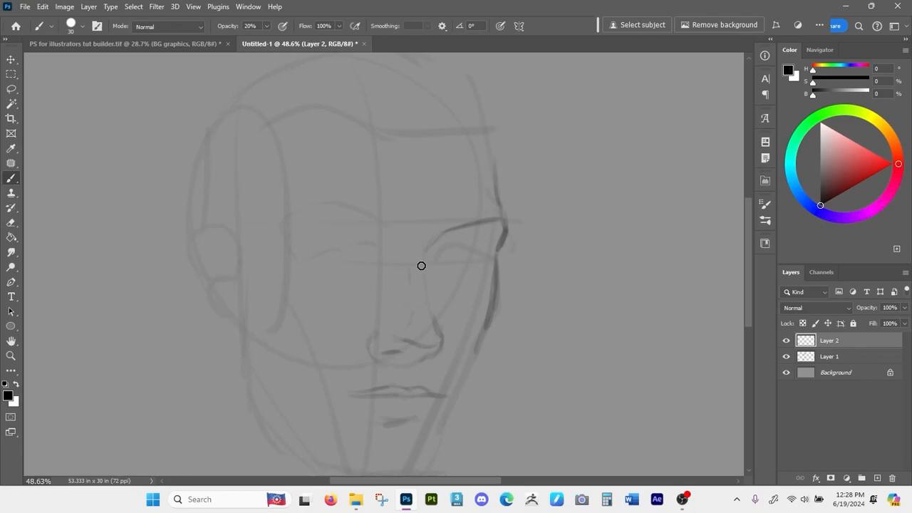
Draw the near eyebrow and define both eyes with their lids and irises.
mouse_move(393, 228)
left_mouse_down()
mouse_move(336, 214)
mouse_move(292, 226)
left_mouse_up()
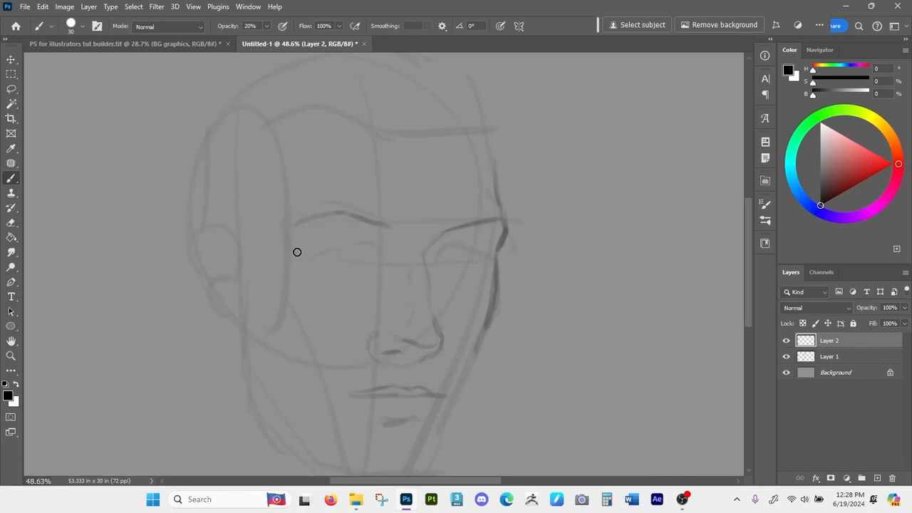
left_click_drag(320, 265, 382, 267)
left_click_drag(314, 259, 378, 253)
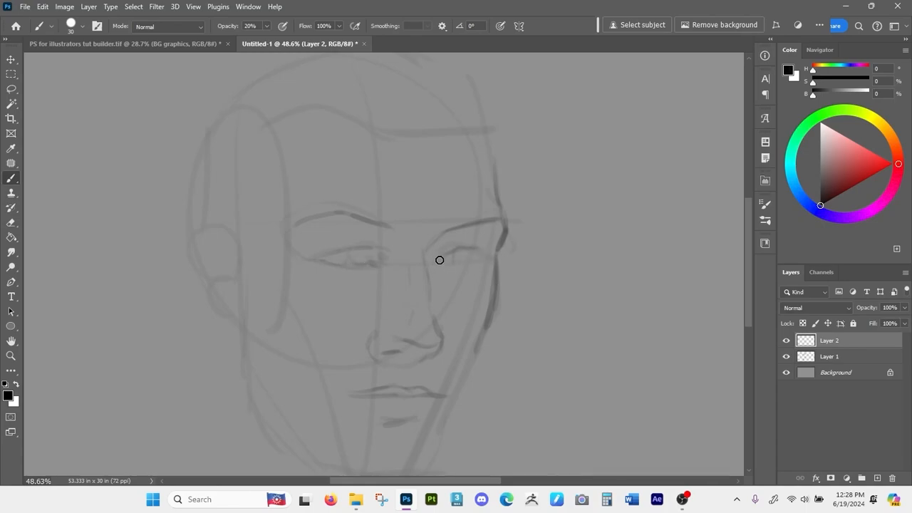
left_click_drag(437, 259, 476, 264)
Refine the jawline on both sides, the chin and the near cheekbone.
scroll(237, 368, "down", 3)
left_click_drag(283, 372, 382, 427)
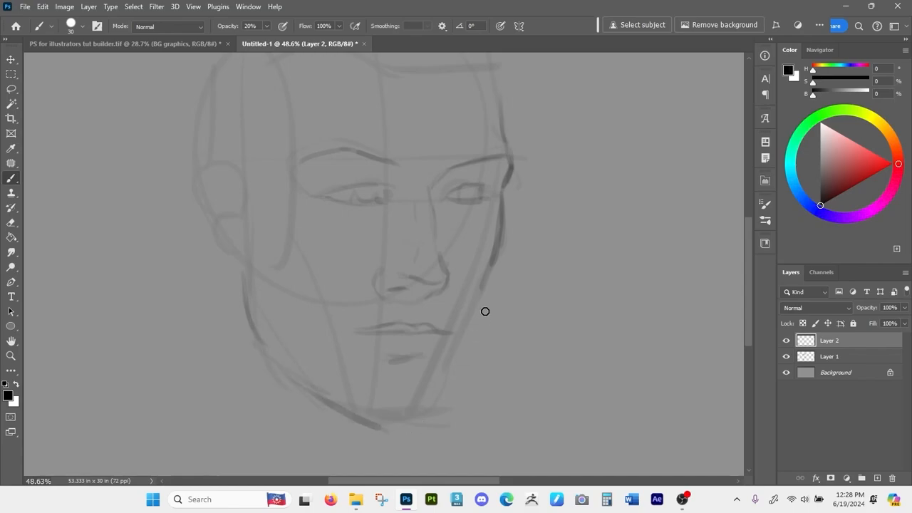
mouse_move(490, 271)
left_mouse_down()
mouse_move(453, 382)
mouse_move(409, 420)
mouse_move(379, 422)
left_mouse_up()
left_click_drag(268, 258, 293, 279)
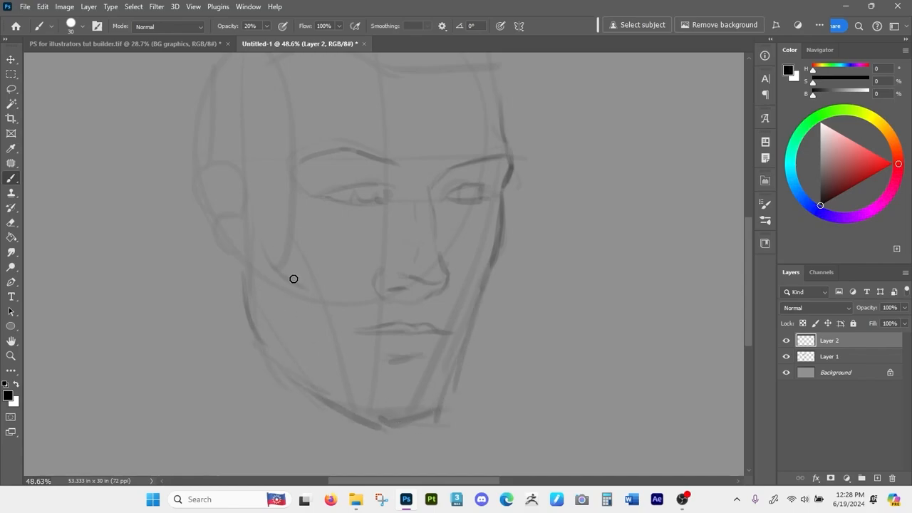
Refine the forehead edge and skull outline, and draw the ear with its inner folds.
scroll(428, 399, "up", 6)
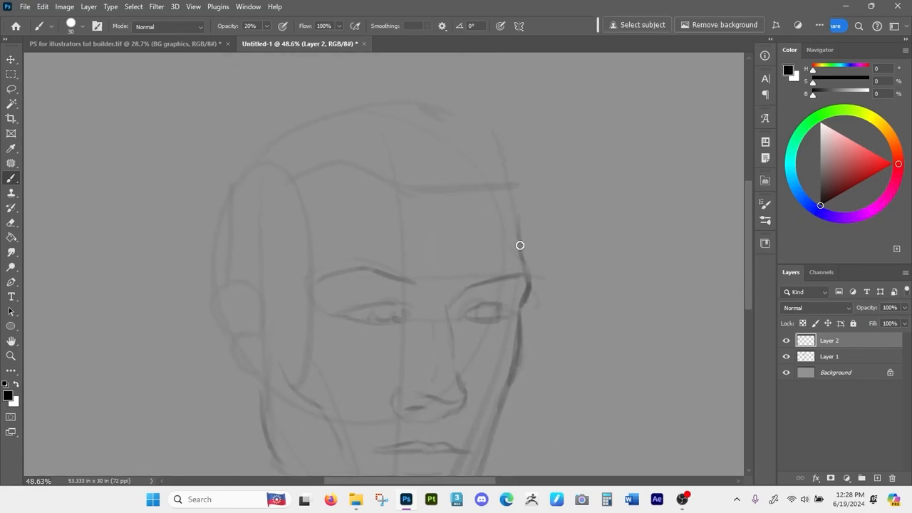
left_click_drag(519, 244, 503, 162)
mouse_move(224, 268)
left_mouse_down()
mouse_move(249, 161)
mouse_move(342, 112)
mouse_move(488, 140)
mouse_move(479, 153)
left_mouse_up()
mouse_move(252, 289)
left_mouse_down()
mouse_move(218, 325)
mouse_move(249, 380)
left_mouse_up()
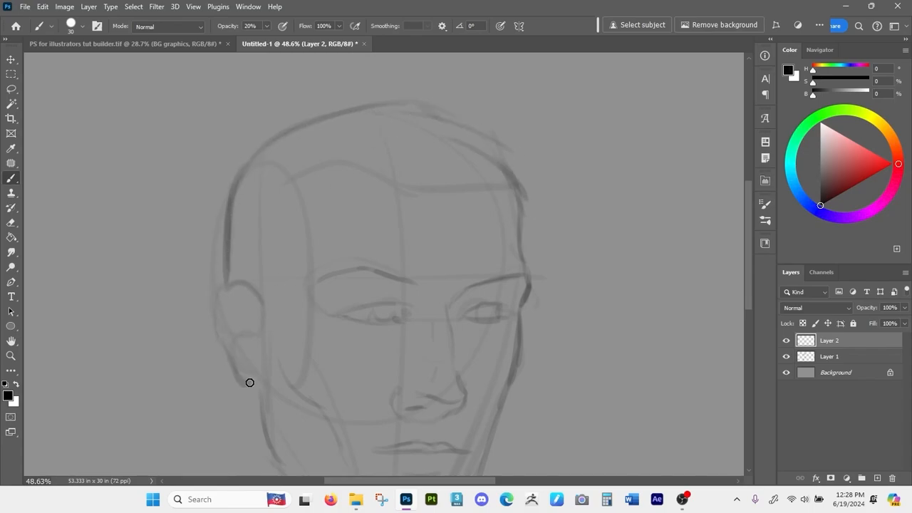
mouse_move(255, 324)
left_mouse_down()
mouse_move(234, 346)
mouse_move(235, 336)
left_mouse_up()
Draw the hairline across the forehead and down the near temple.
scroll(513, 301, "down", 6)
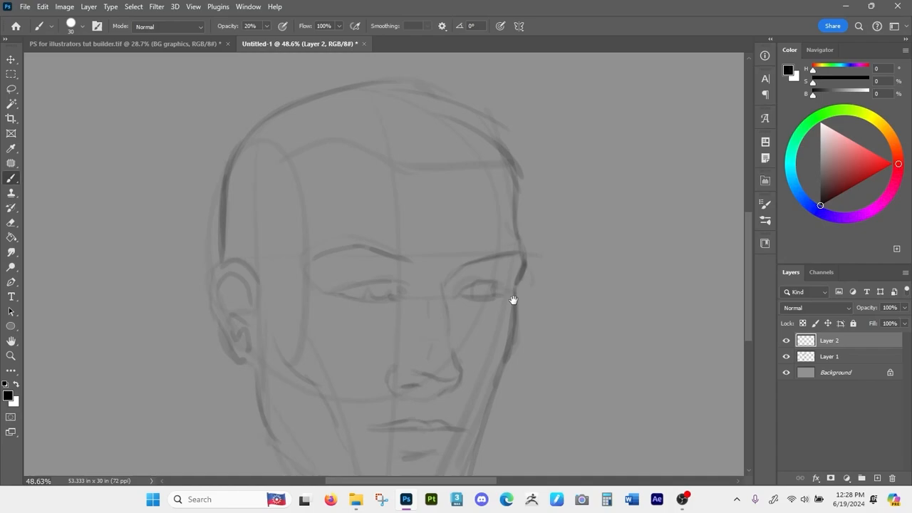
scroll(356, 346, "up", 5)
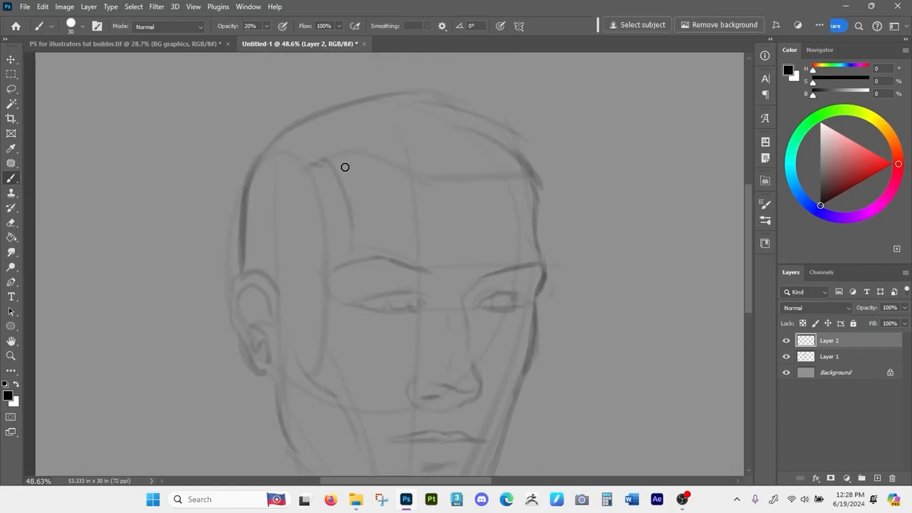
left_click_drag(372, 171, 520, 158)
Add another new layer above the refined drawing and set the brush opacity to 100%.
left_click_drag(568, 320, 554, 272)
left_click_drag(567, 353, 558, 348)
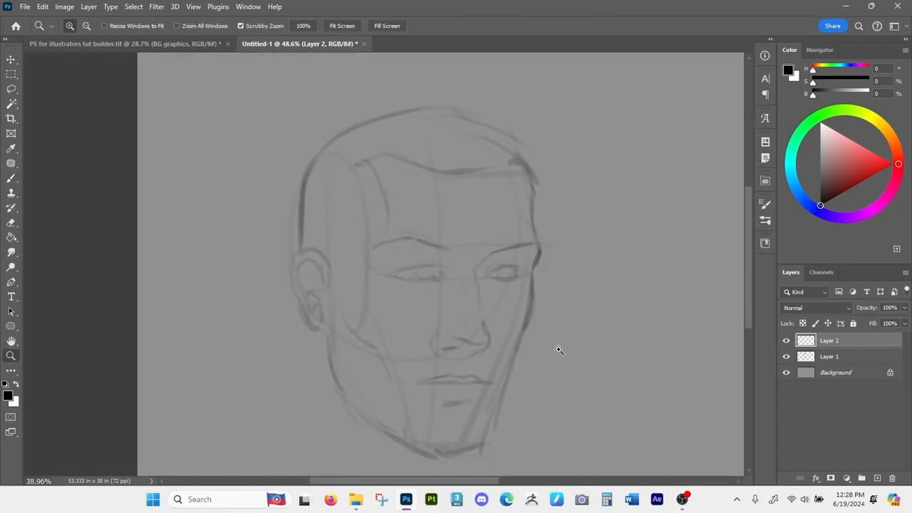
mouse_move(611, 384)
left_mouse_down()
mouse_move(567, 356)
mouse_move(549, 367)
left_mouse_up()
left_click(876, 478)
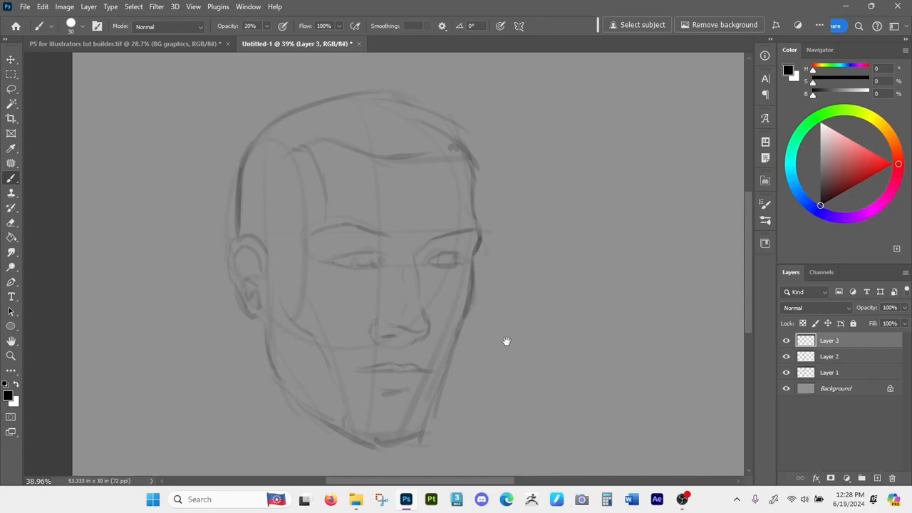
key("0")
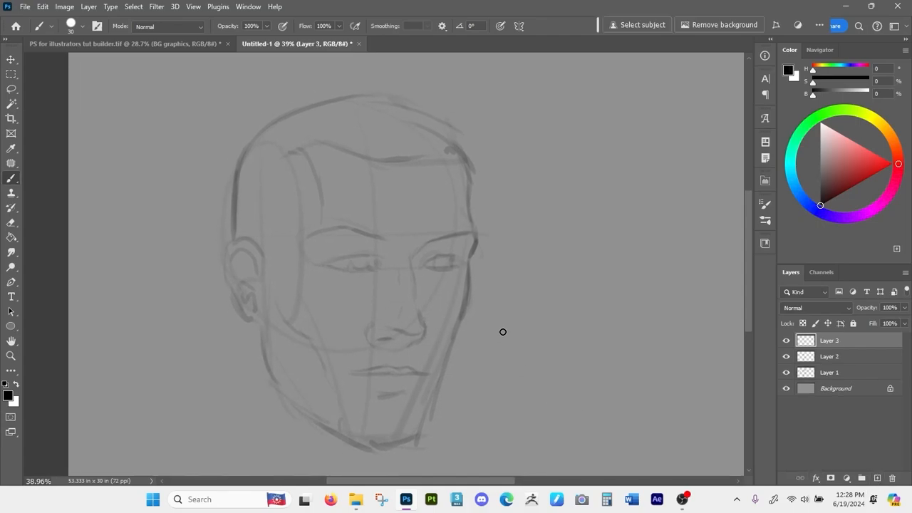
Reduce the brush to 15 px and make dark trial strokes beside the face, undoing each one.
left_click_drag(529, 247, 524, 328)
key("ctrl+z")
mouse_move(525, 289)
left_mouse_down()
mouse_move(572, 342)
mouse_move(594, 342)
left_mouse_up()
left_click_drag(488, 292, 548, 338)
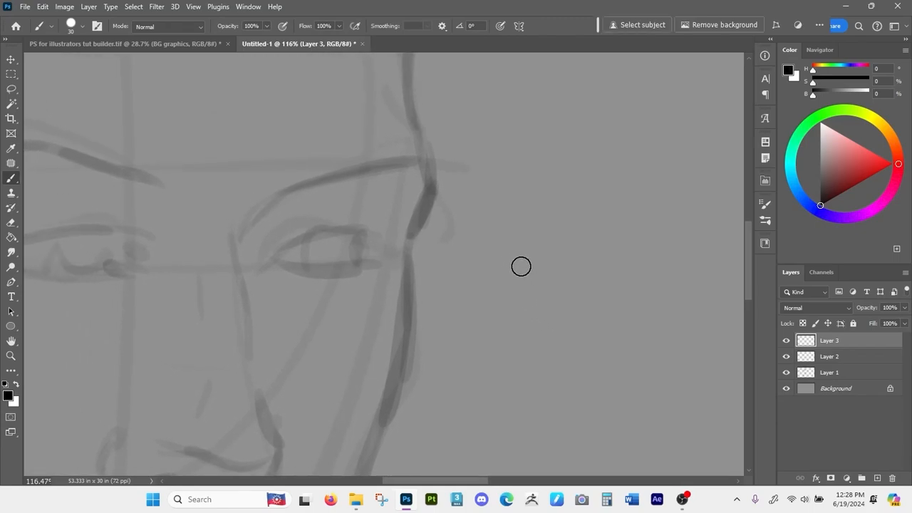
key("bracketleft")
key("bracketleft")
key("bracketleft")
mouse_move(537, 235)
left_mouse_down()
mouse_move(525, 273)
mouse_move(535, 364)
left_mouse_up()
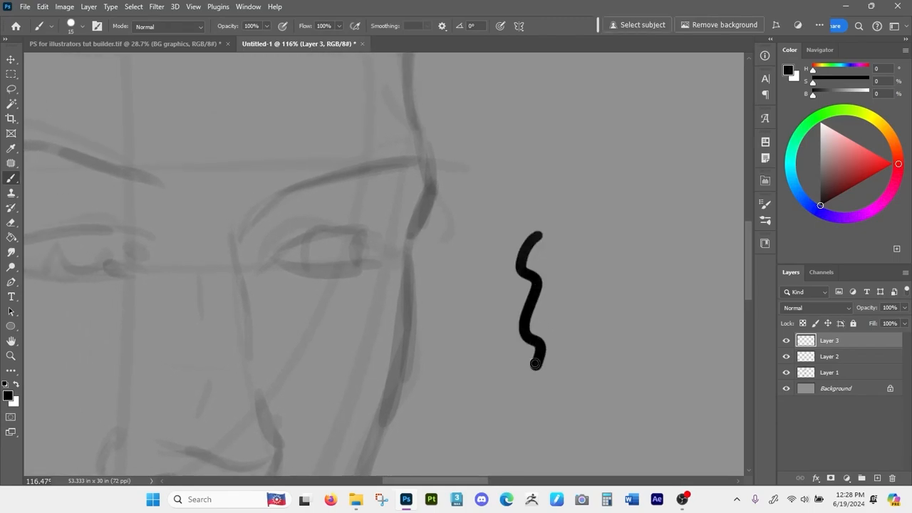
key("ctrl+z")
scroll(498, 315, "right", 5)
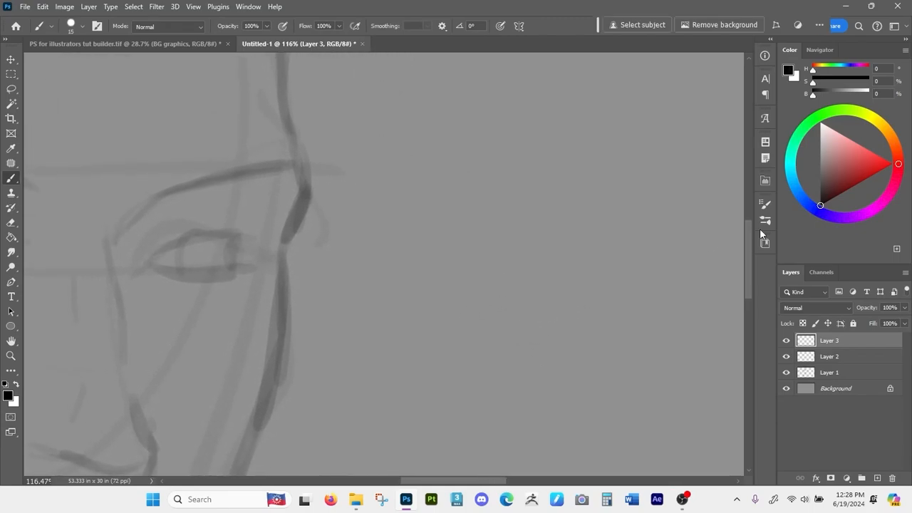
Turn off the brush's Shape Dynamics and draw a straight diagonal line in the empty area beside the face.
left_click(766, 206)
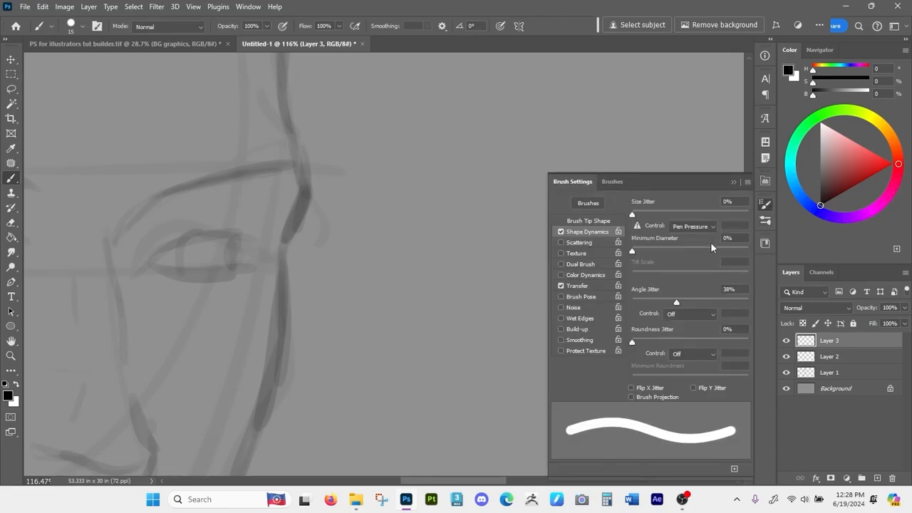
left_click(560, 232)
left_click(734, 182)
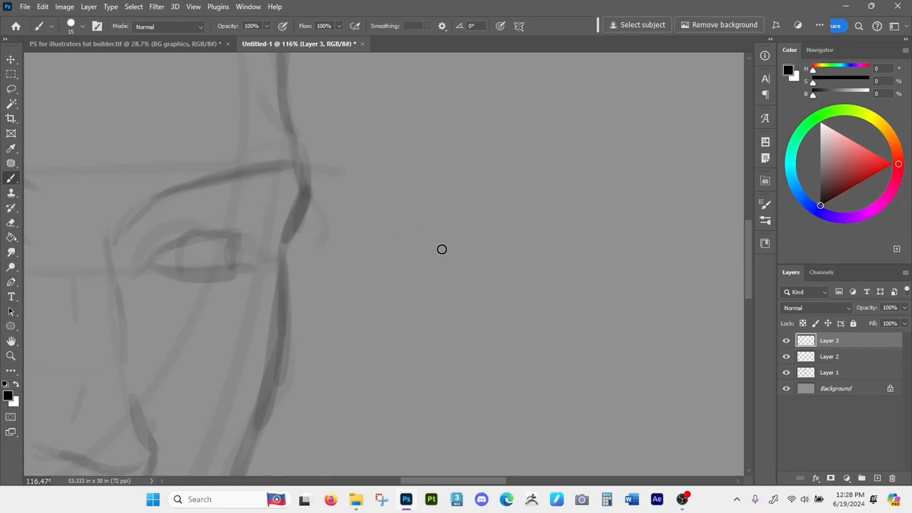
left_click(542, 156)
left_click(400, 299, "shift")
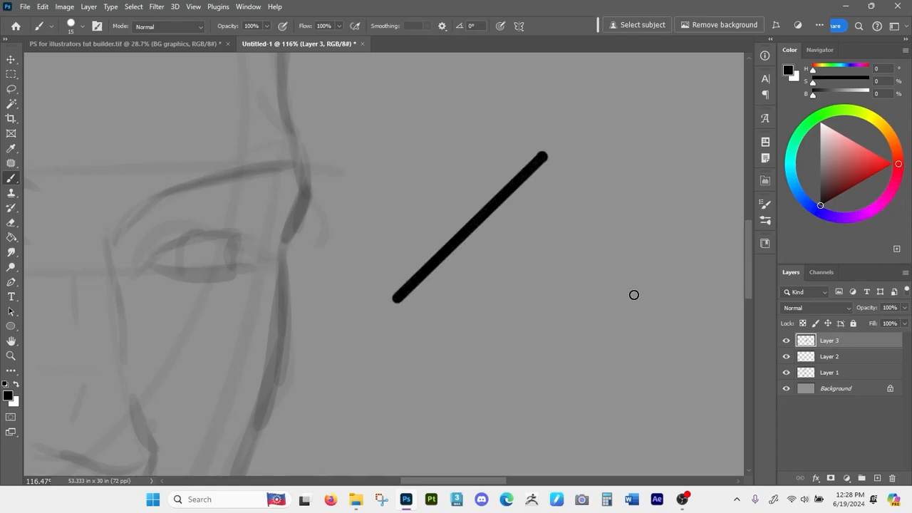
Complete the black outline as a triangle with two more straight lines and fill its inside with bright red.
left_click(659, 304, "shift")
left_click(545, 158, "shift")
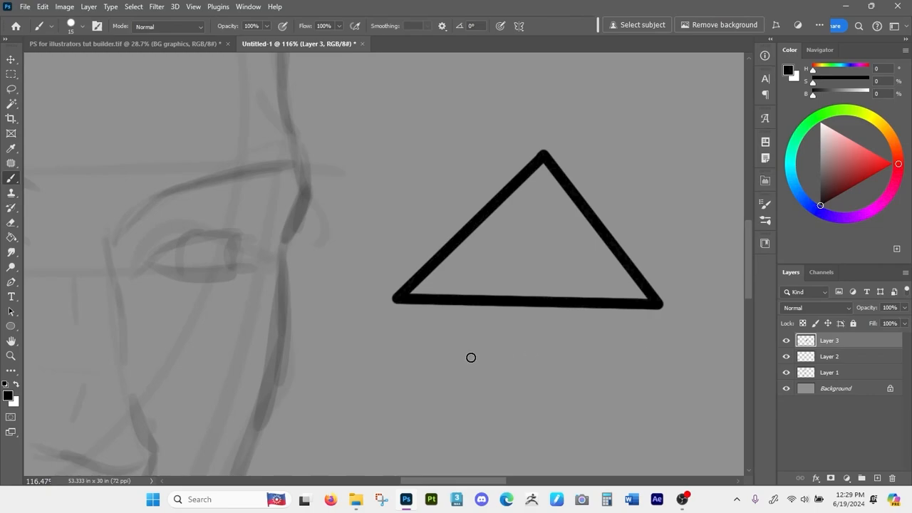
key("g")
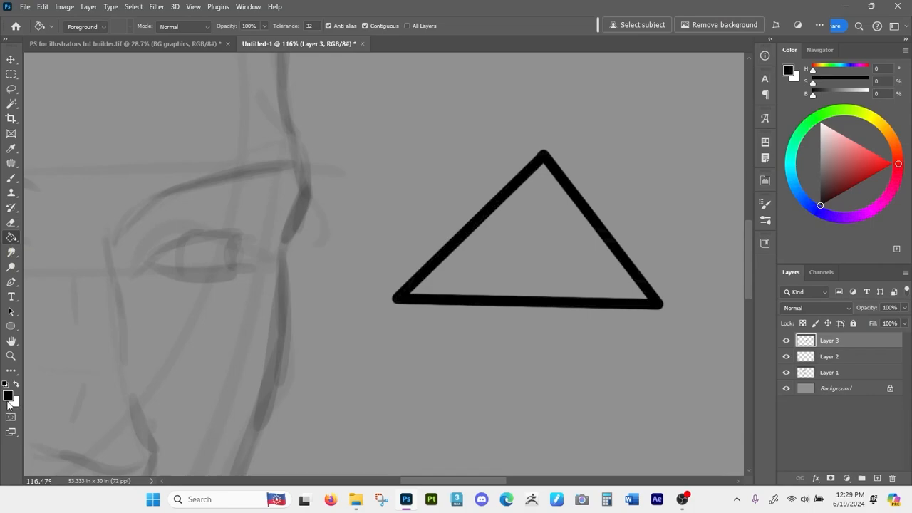
left_click_drag(866, 162, 882, 165)
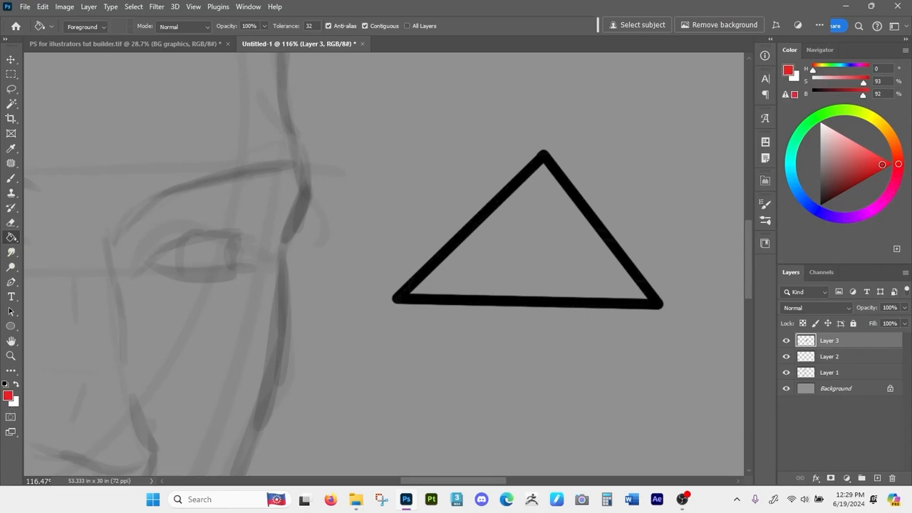
left_click(591, 272)
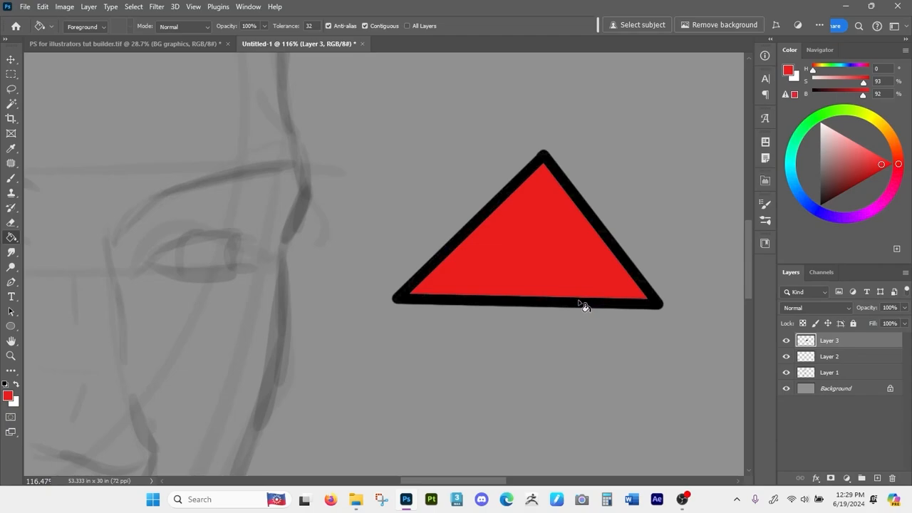
Examine the edge pixels between the red fill and the black outline on the triangle's slanted side.
key("z")
left_click_drag(461, 267, 591, 380)
key("g")
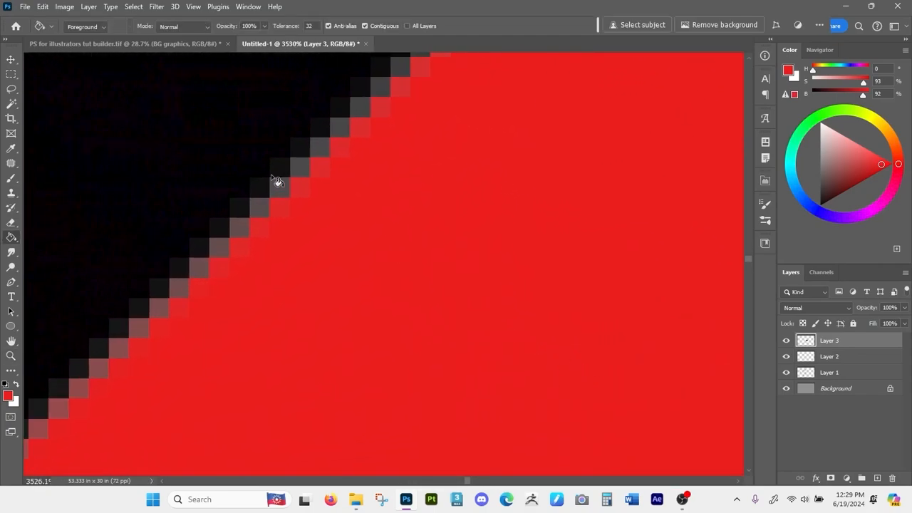
key("z")
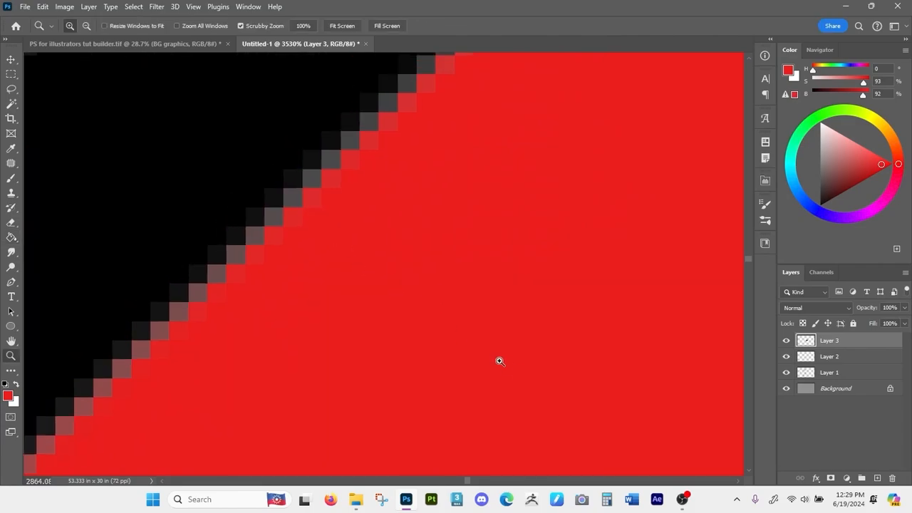
left_click_drag(499, 361, 374, 301)
key("g")
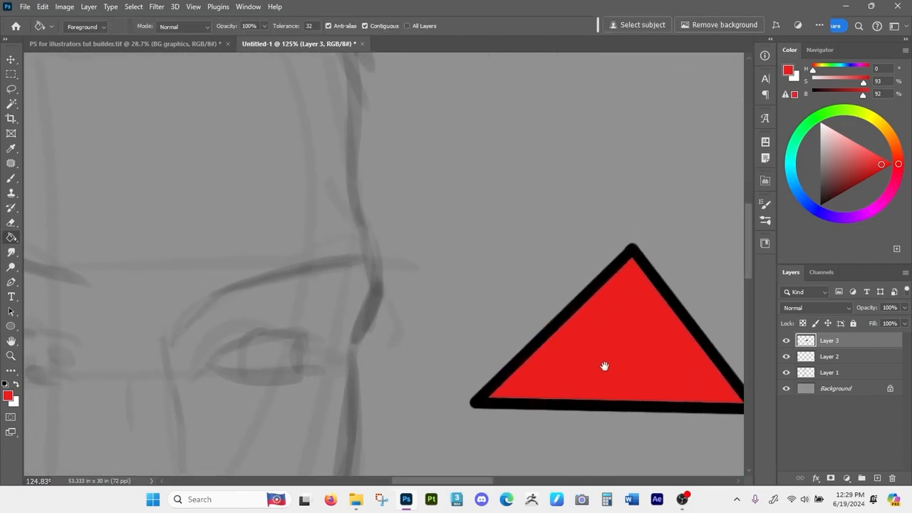
Switch to the Pencil tool with the default black and draw a straight-sided triangle above the red one.
mouse_move(605, 364)
left_mouse_down()
mouse_move(482, 350)
mouse_move(489, 346)
left_mouse_up()
right_click(12, 183)
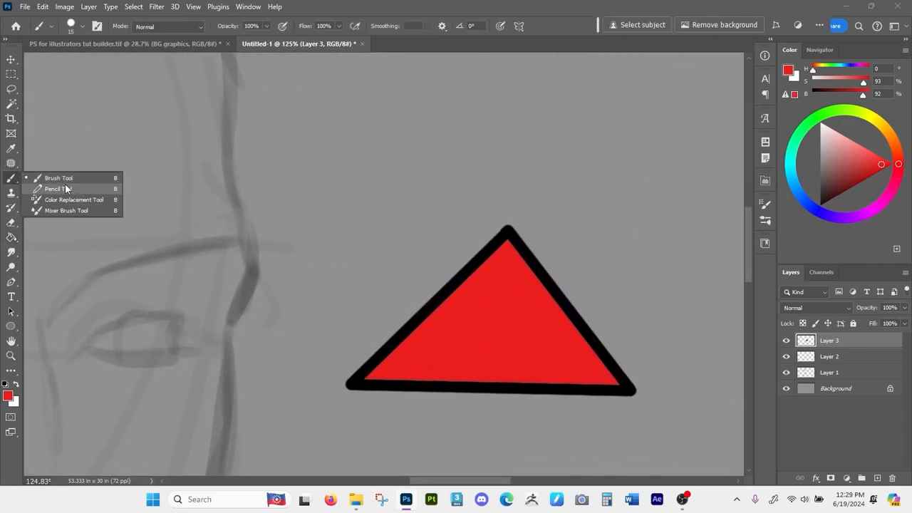
left_click(68, 187)
left_click_drag(470, 185, 460, 230)
key("d")
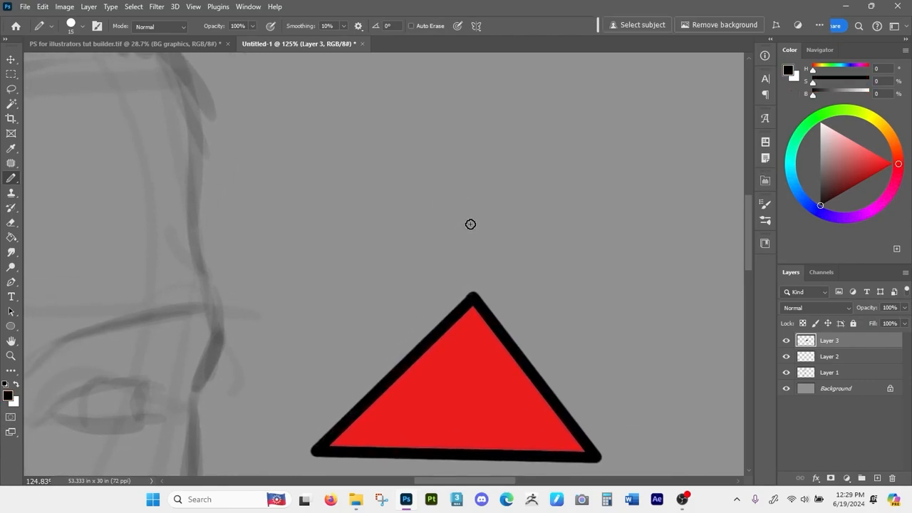
left_click_drag(472, 193, 476, 216)
left_click_drag(324, 261, 348, 234)
left_click(510, 96, "shift")
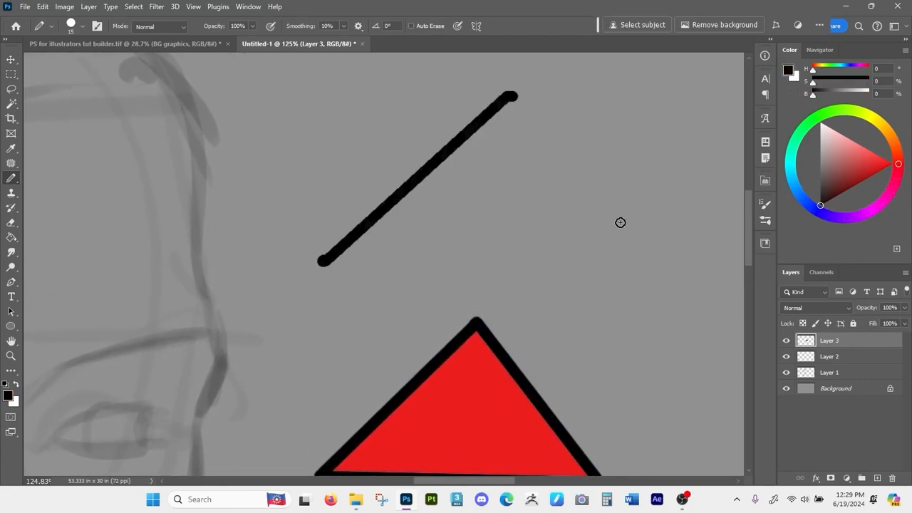
left_click(644, 242, "shift")
left_click(324, 261, "shift")
Fill the pencil-drawn triangle with a slightly darker pure red using the Paint Bucket.
mouse_move(480, 201)
left_mouse_down()
mouse_move(502, 235)
mouse_move(528, 247)
left_mouse_up()
key("g")
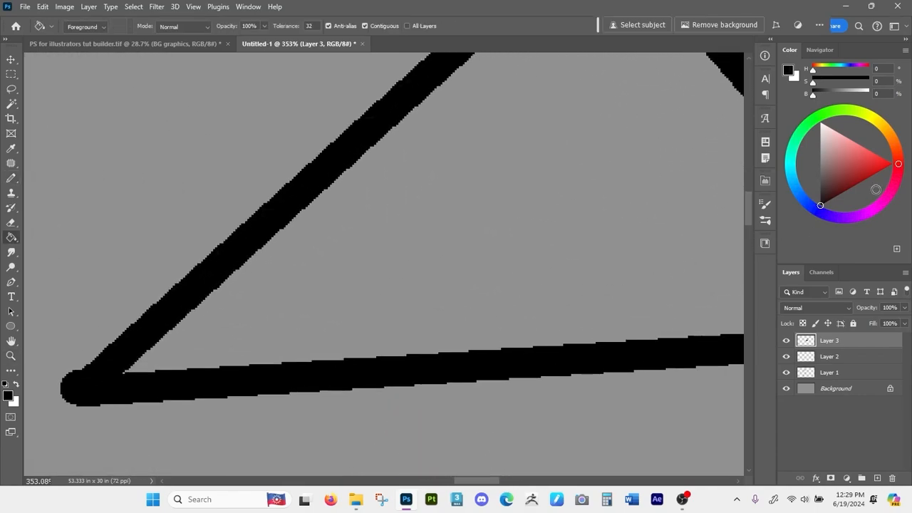
left_click(880, 170)
left_click(590, 235)
key("ctrl+space")
mouse_move(384, 227)
left_mouse_down()
mouse_move(432, 252)
mouse_move(517, 332)
mouse_move(634, 395)
mouse_move(454, 342)
mouse_move(461, 215)
mouse_move(447, 206)
left_mouse_up()
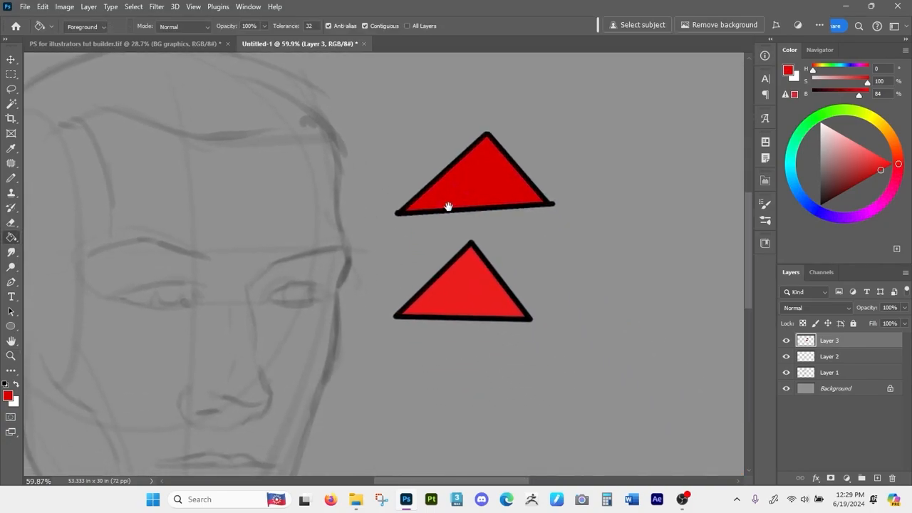
left_click_drag(578, 326, 535, 338)
left_click_drag(511, 379, 497, 373)
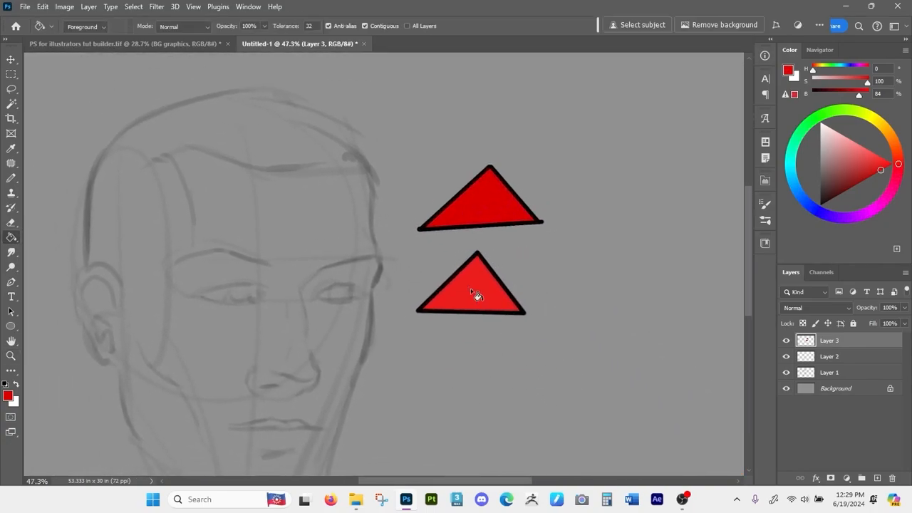
Stretch both triangles together with Free Transform to about 176% width and 126% height.
key("ctrl+t")
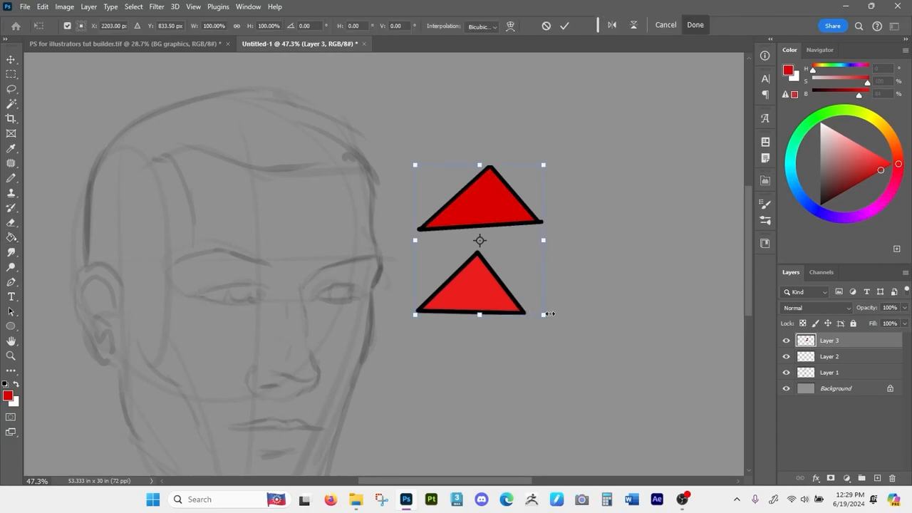
left_click_drag(548, 313, 642, 350)
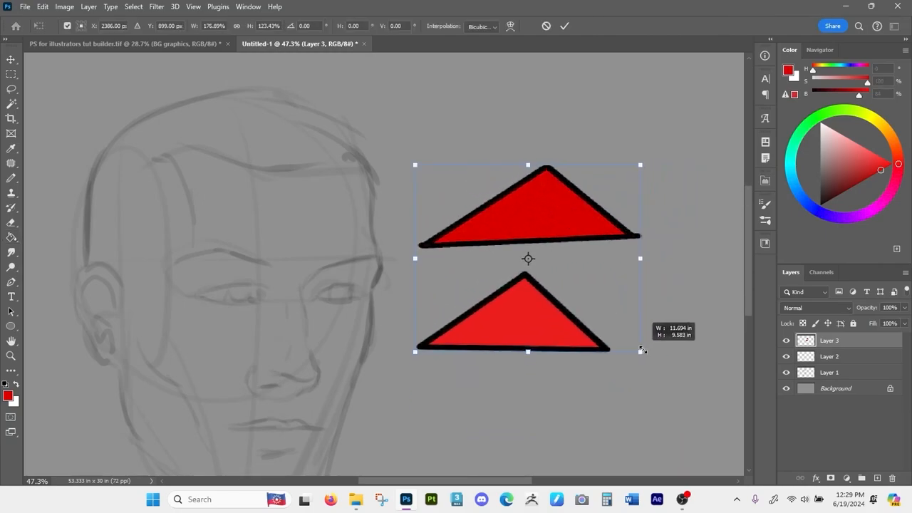
left_click_drag(650, 160, 641, 193)
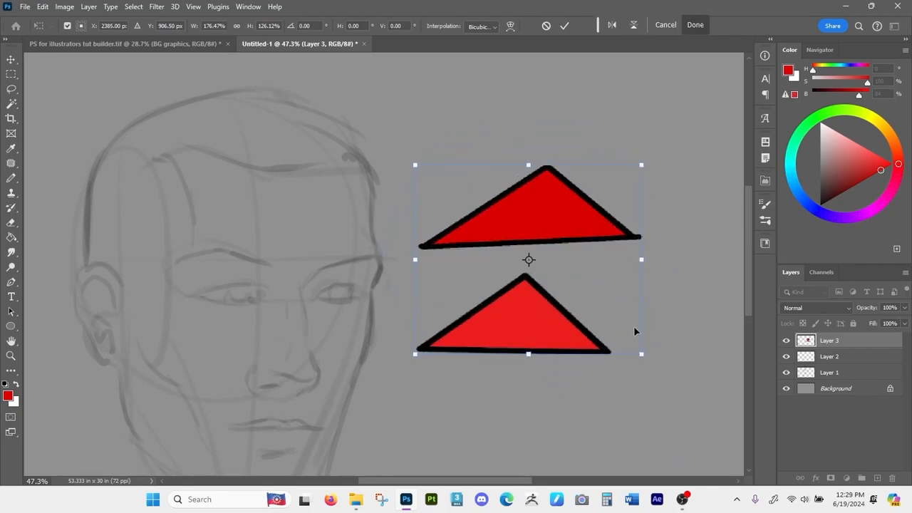
key("Return")
key("g")
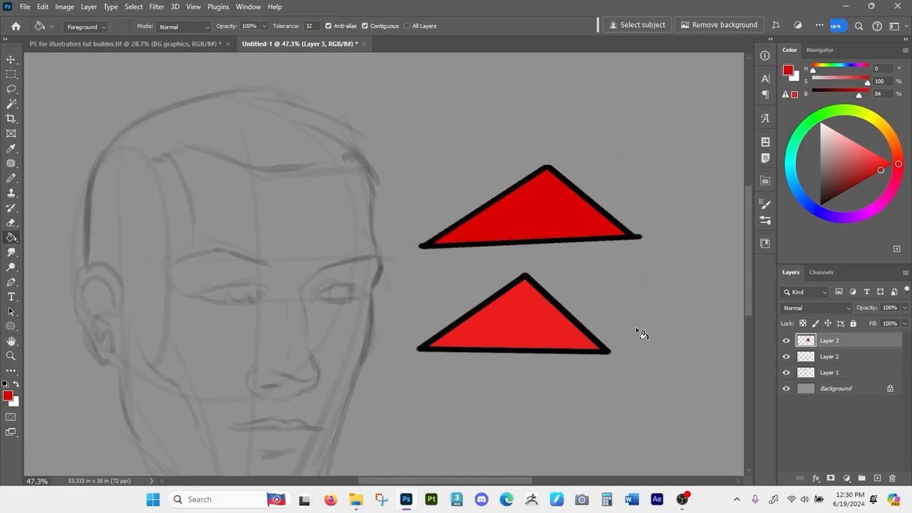
Delete the layer holding the triangles and return to the Pencil tool with the default black.
left_click_drag(870, 347, 891, 479)
left_click_drag(497, 380, 637, 340)
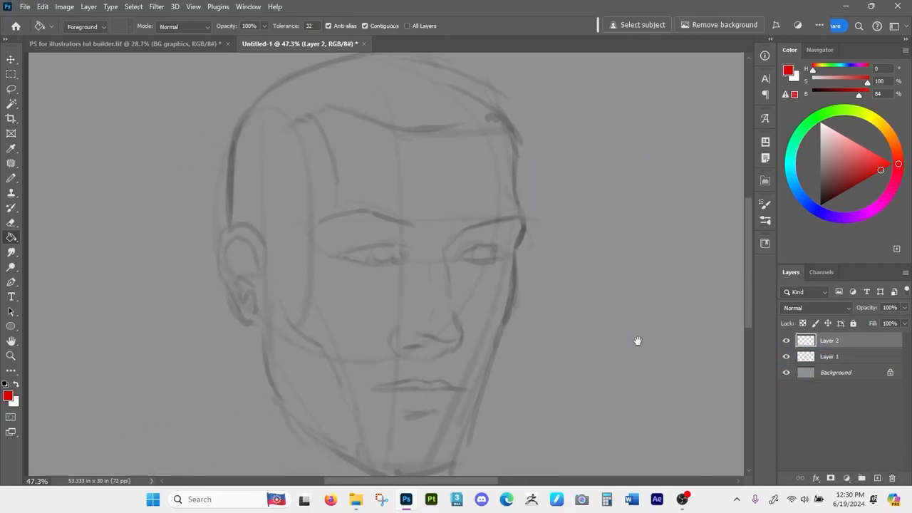
key("b")
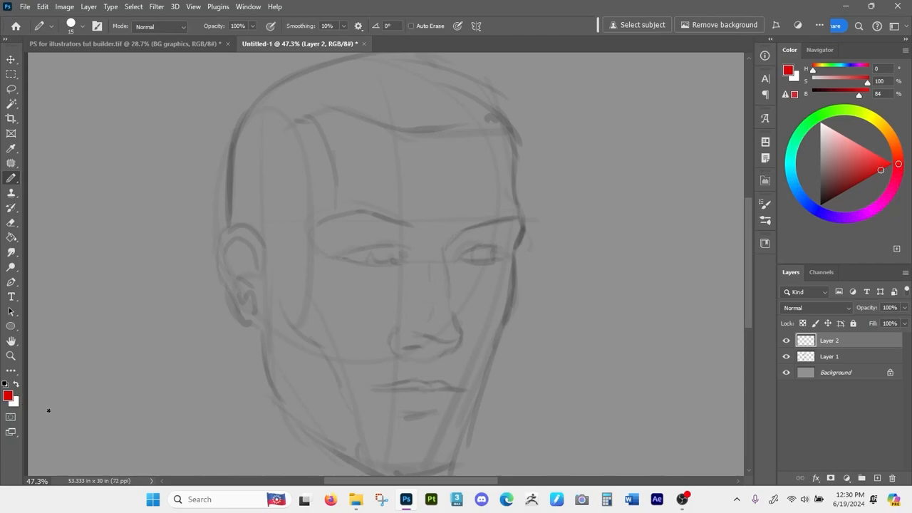
key("d")
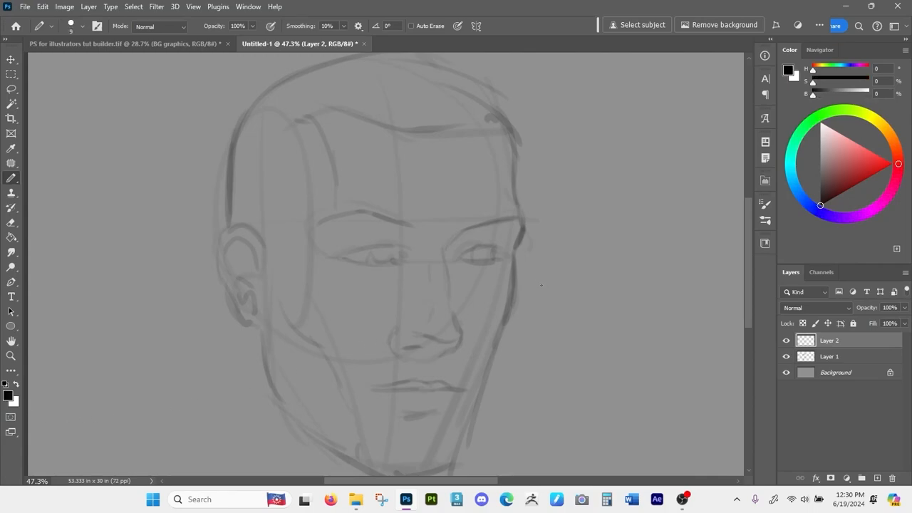
Enlarge the pencil to 20 px and make a trial stroke in the empty area beside the face, undoing it.
key("bracketright")
mouse_move(588, 239)
left_mouse_down()
mouse_move(582, 292)
mouse_move(567, 381)
left_mouse_up()
key("ctrl+z")
Turn on the pencil's Shape Dynamics with Pen Pressure size control and make a trial stroke beside the ear, undoing it.
left_click(765, 206)
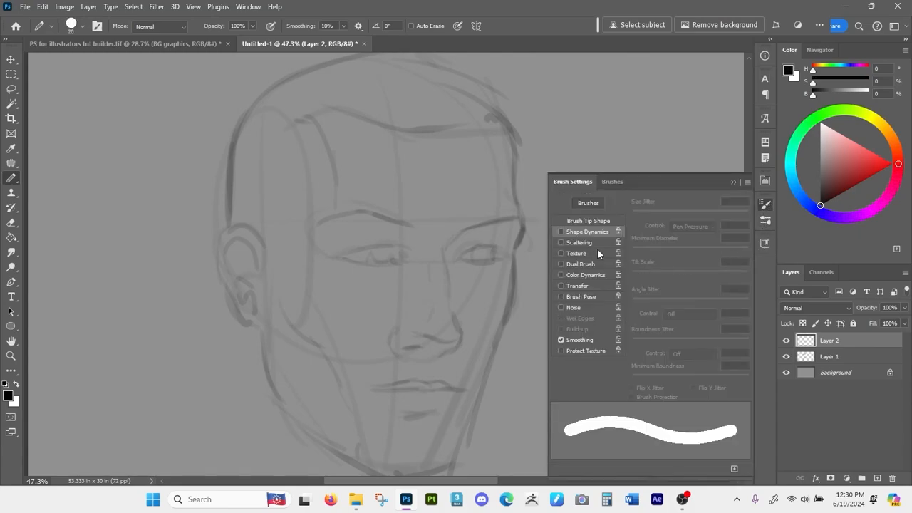
left_click(561, 232)
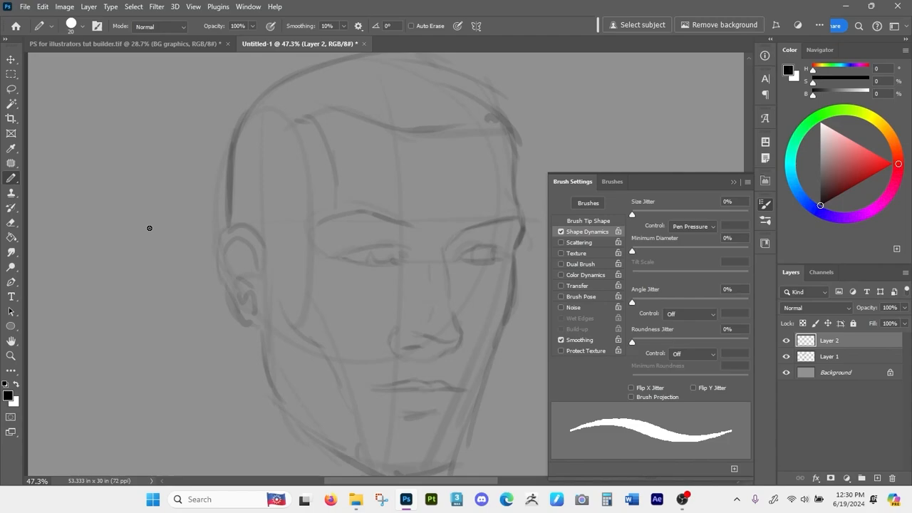
mouse_move(149, 228)
left_mouse_down()
mouse_move(133, 296)
mouse_move(185, 299)
mouse_move(198, 374)
mouse_move(280, 418)
left_mouse_up()
key("ctrl+z")
left_click(734, 181)
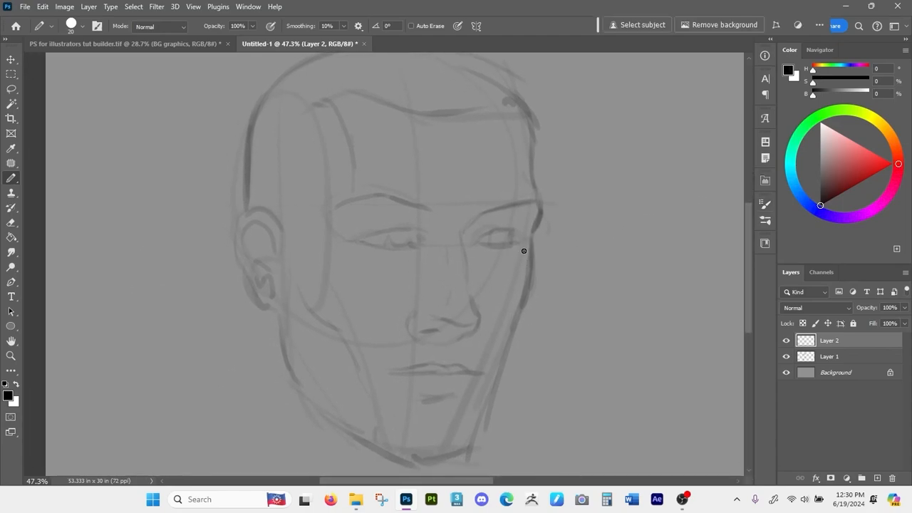
Reduce the pencil to 10 px, outline the far eyebrow in black and undo its upper line.
key("bracketleft")
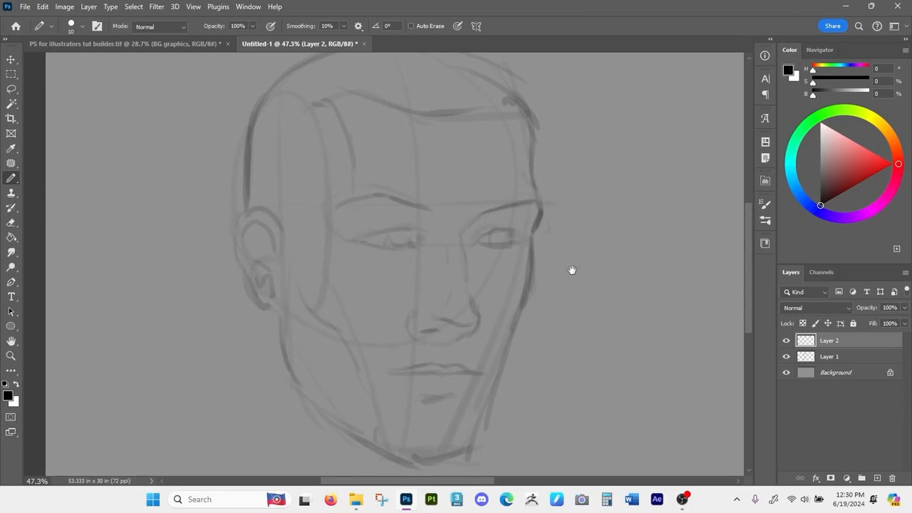
left_click_drag(572, 269, 565, 280)
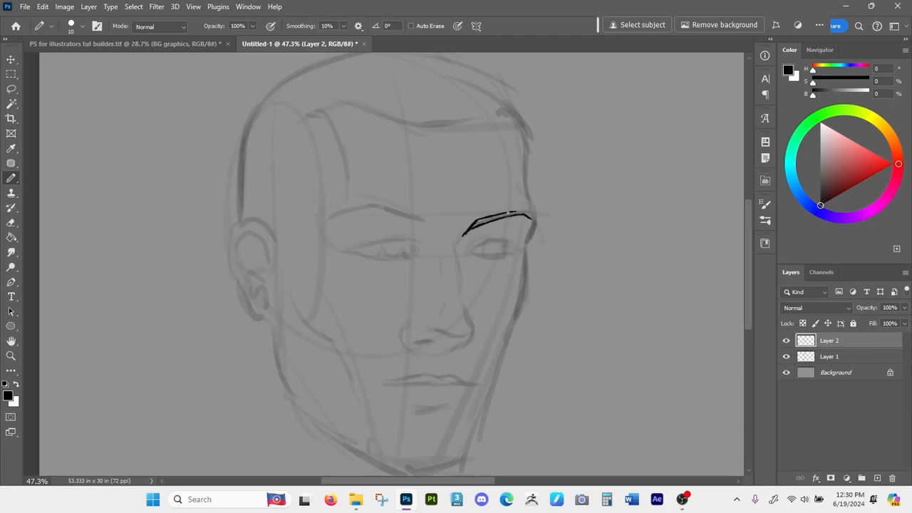
left_click_drag(506, 243, 537, 285)
key("z")
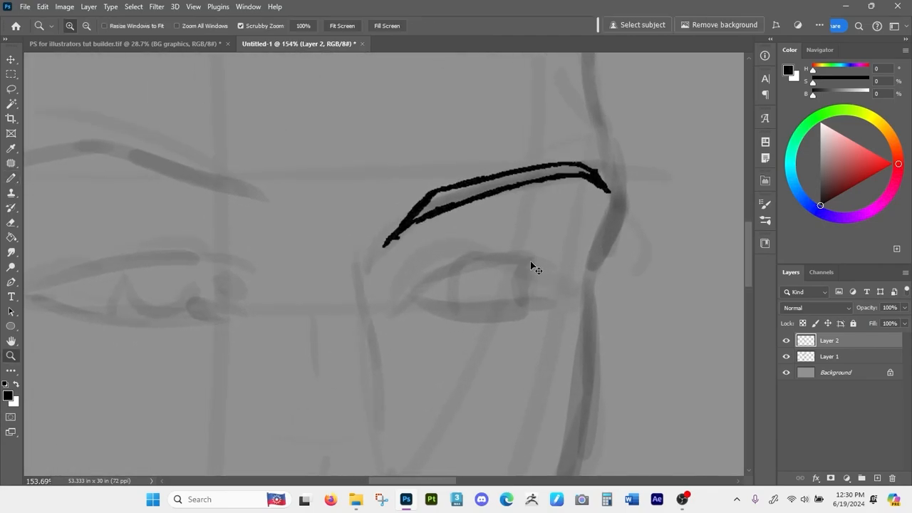
key("ctrl+z")
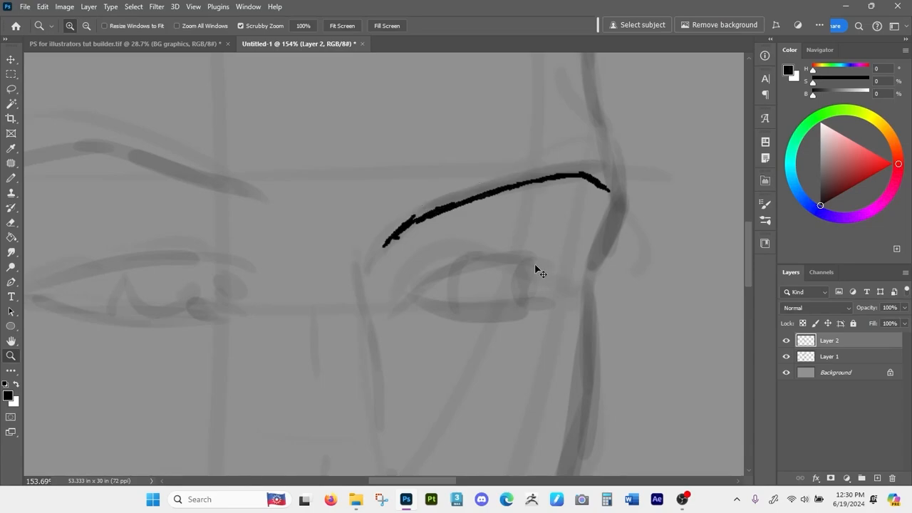
Clear everything on the refined drawing's layer and remove the selection.
key("ctrl+a")
key("Delete")
key("ctrl+d")
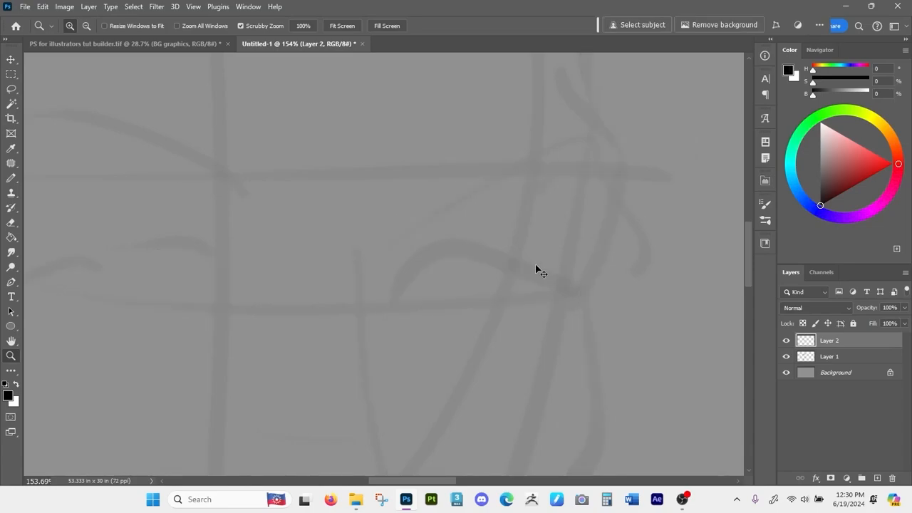
Reduce the pencil to 6 px and undo the black eyebrow strokes, leaving only the refined gray sketch.
key("b")
left_click_drag(561, 280, 552, 268)
key("bracketleft")
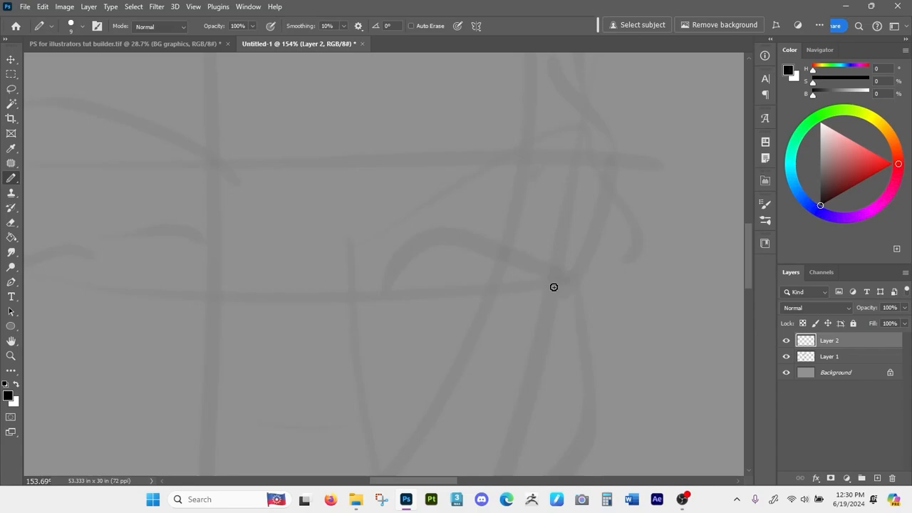
scroll(557, 298, "down", 3)
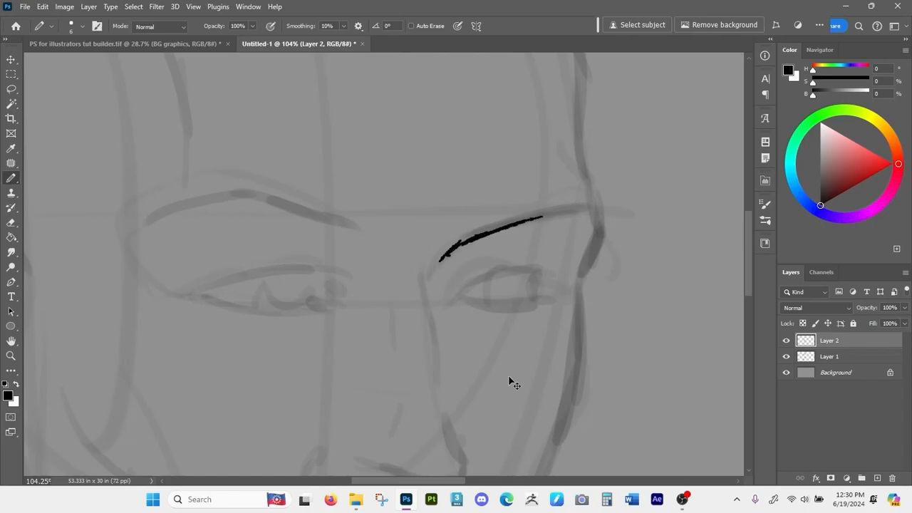
key("ctrl+z")
key("ctrl+z")
key("ctrl+z")
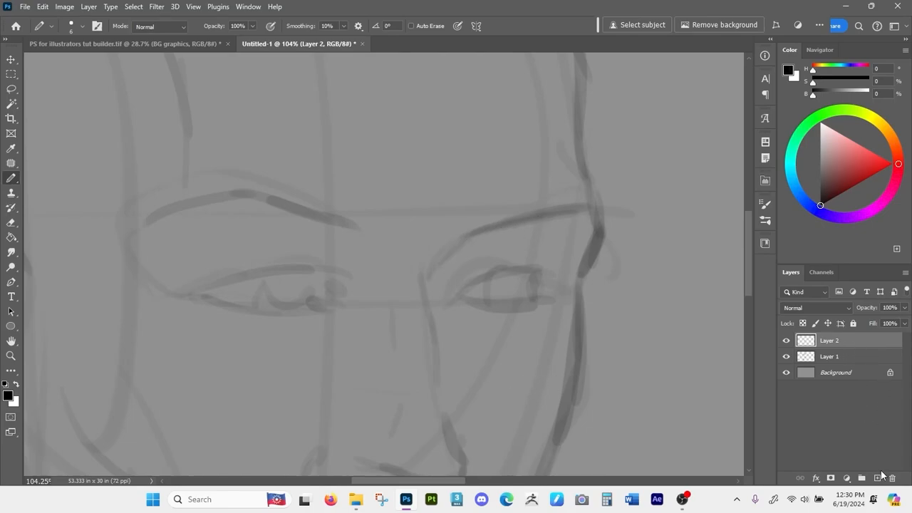
Rename the refined drawing's layer to "Face sk" and give it a red colour label.
double_click(828, 343)
type("Face sk")
key("Return")
right_click(785, 344)
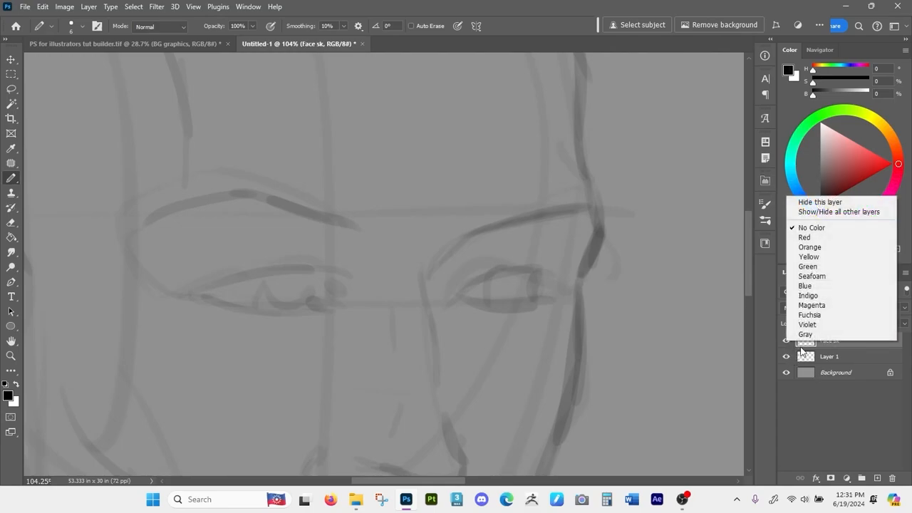
left_click(805, 237)
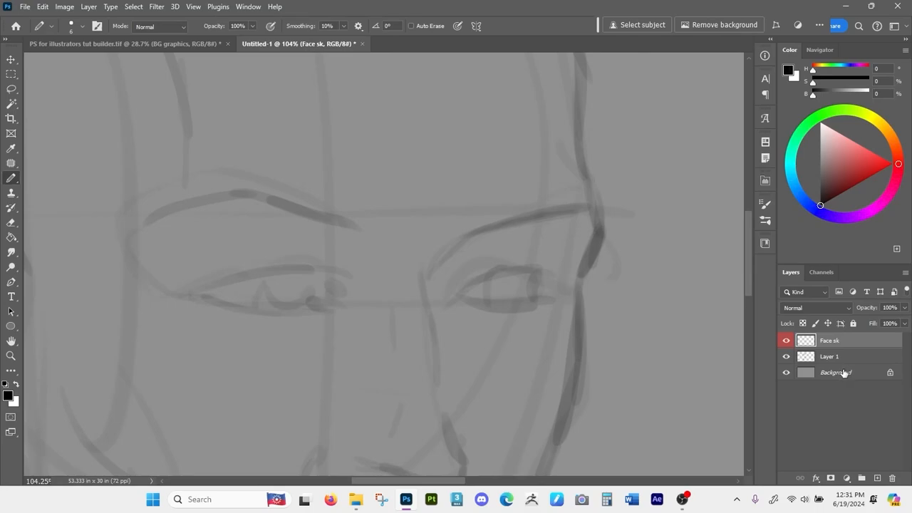
Put the Face sk layer and Layer 1 into one group and give the group a red colour label.
key("ctrl+g")
left_click_drag(840, 372, 842, 354)
right_click(786, 342)
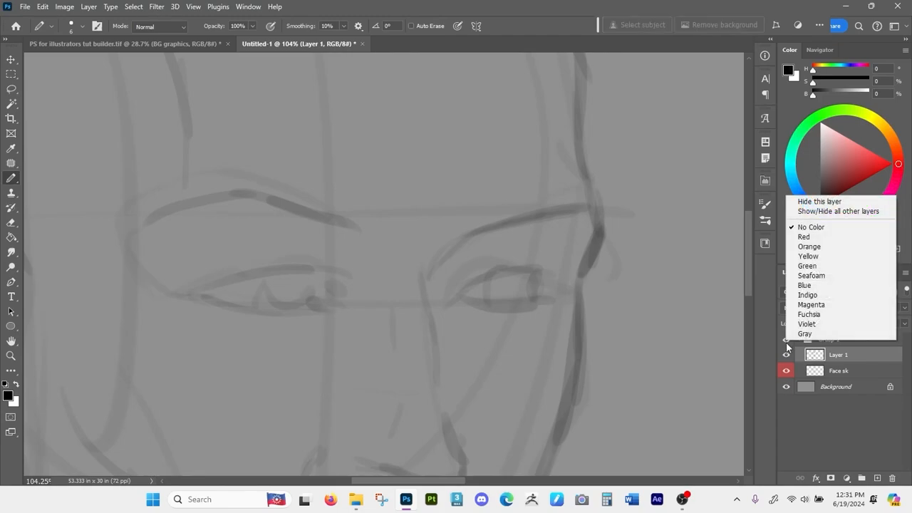
left_click(809, 237)
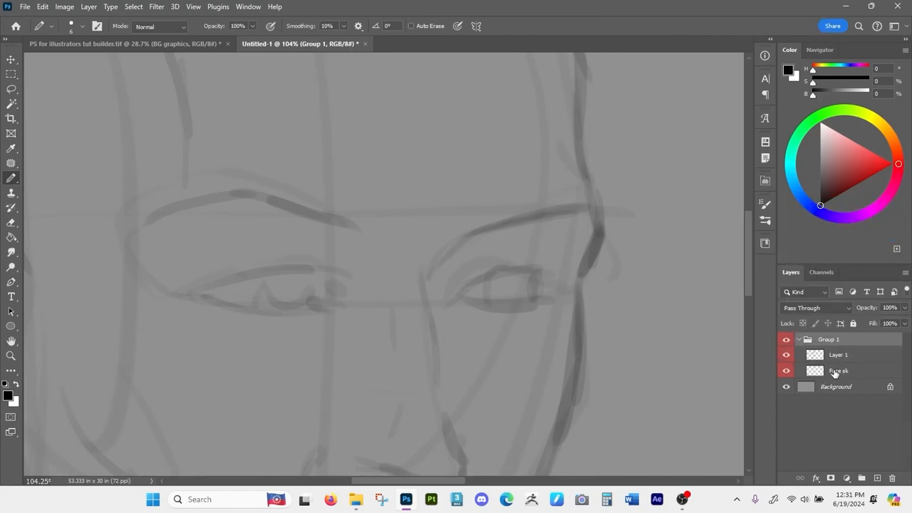
Create a new layer above Layer 1 and outline the eyebrow over the narrower eye with black pencil strokes.
left_click(855, 356)
left_click(877, 478)
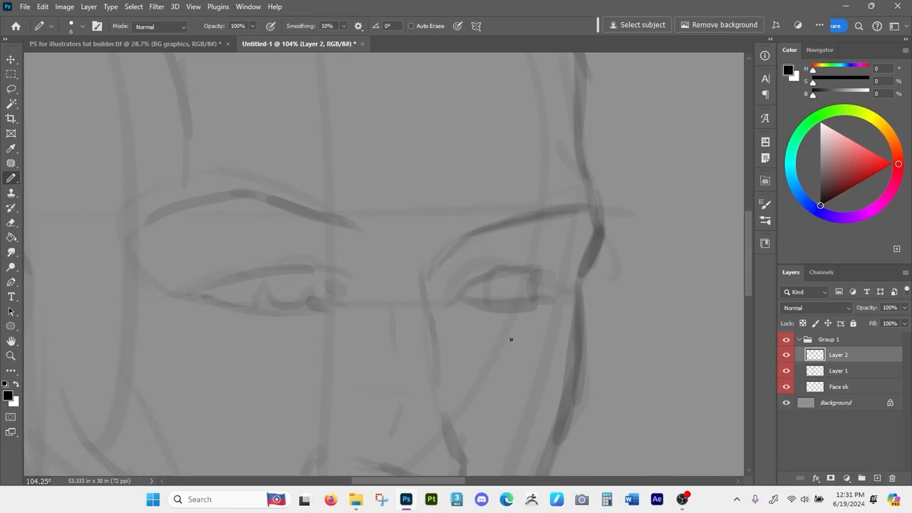
mouse_move(458, 246)
left_mouse_down()
mouse_move(502, 223)
mouse_move(570, 211)
mouse_move(602, 220)
left_mouse_up()
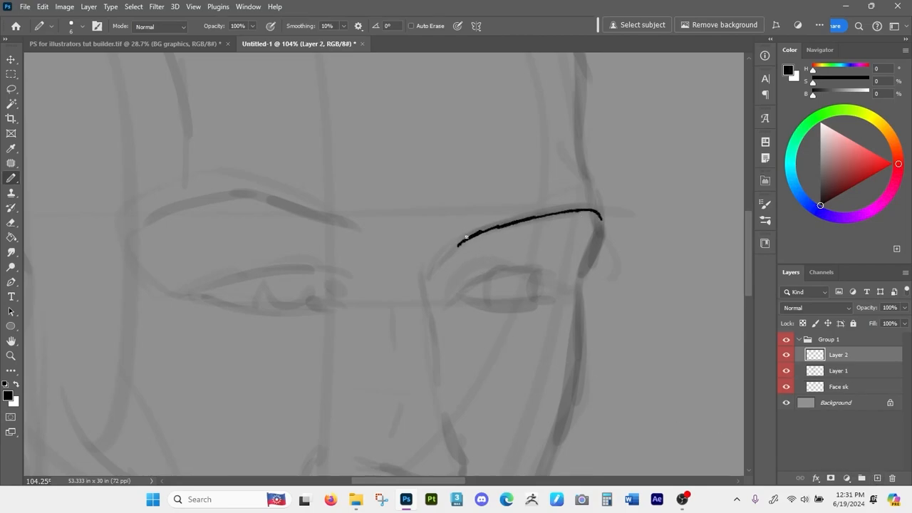
mouse_move(467, 237)
left_mouse_down()
mouse_move(495, 219)
mouse_move(596, 207)
left_mouse_up()
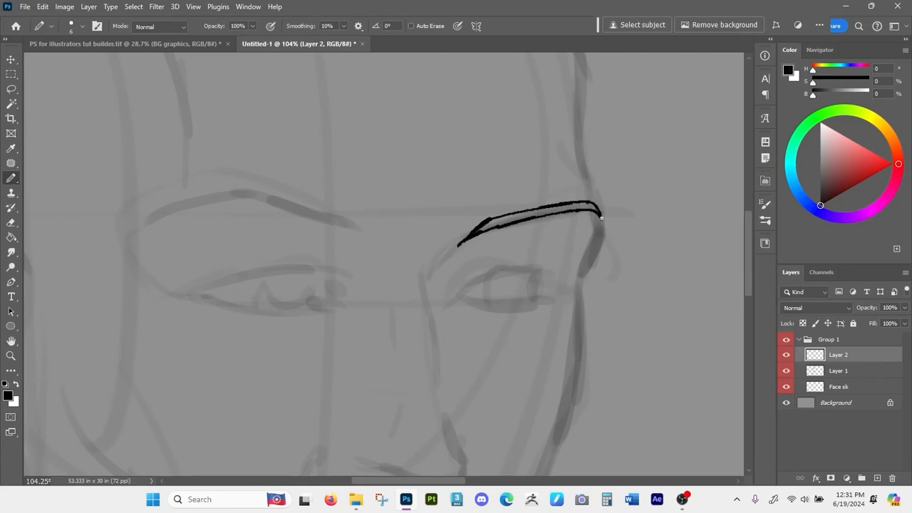
Ink the eye below that eyebrow in black, drawing the lids, inner corner, iris, filled pupil and a small highlight outline.
left_click_drag(537, 361, 534, 302)
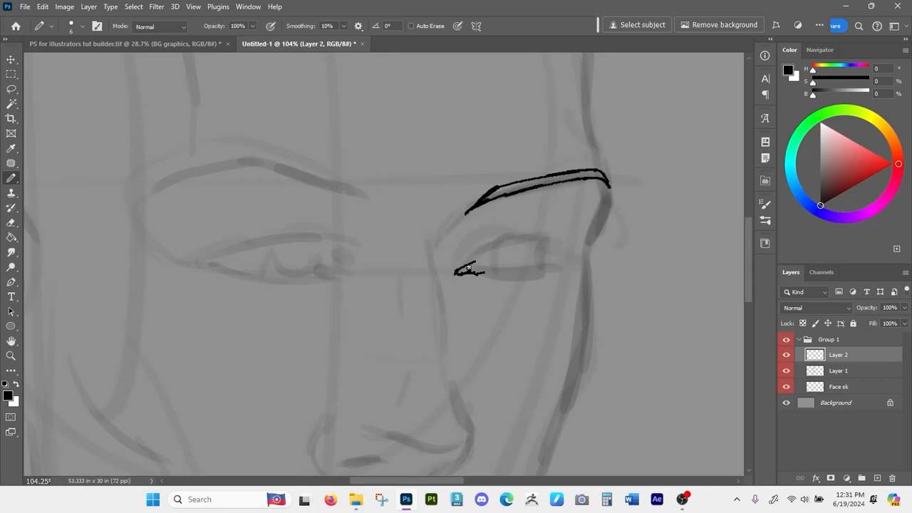
left_click_drag(471, 263, 505, 240)
left_click_drag(473, 274, 584, 266)
mouse_move(487, 246)
left_mouse_down()
mouse_move(560, 244)
mouse_move(571, 272)
mouse_move(529, 274)
left_mouse_up()
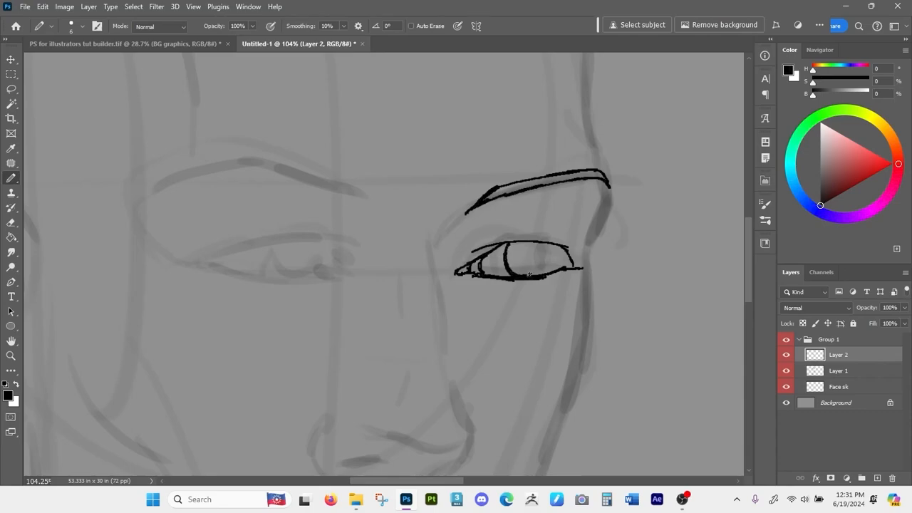
mouse_move(544, 244)
left_mouse_down()
mouse_move(543, 269)
mouse_move(522, 256)
left_mouse_up()
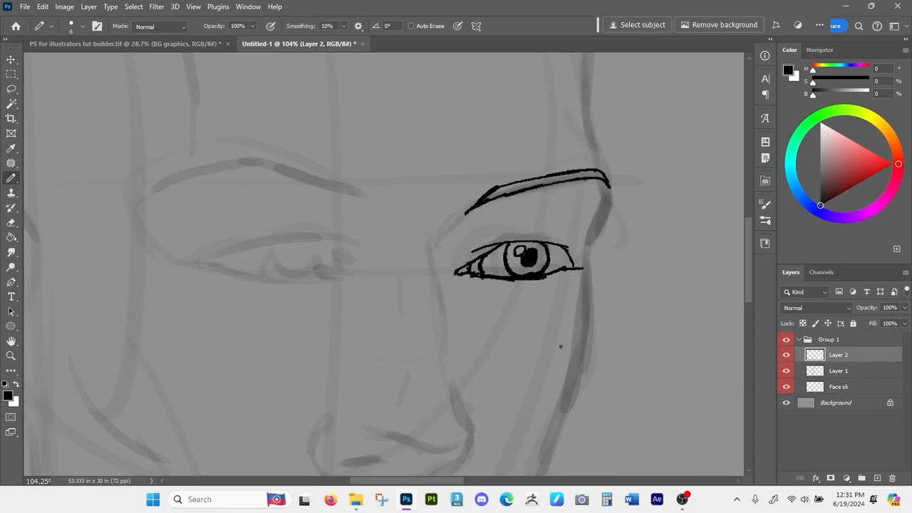
Fill the iris with dark purple at hue 292°, saturation 95% and brightness 19% using the Paint Bucket.
key("g")
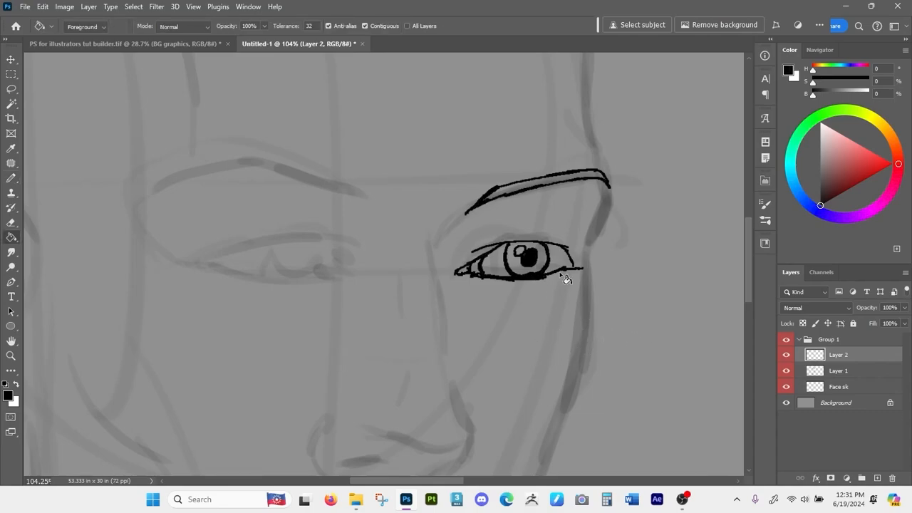
left_click(865, 214)
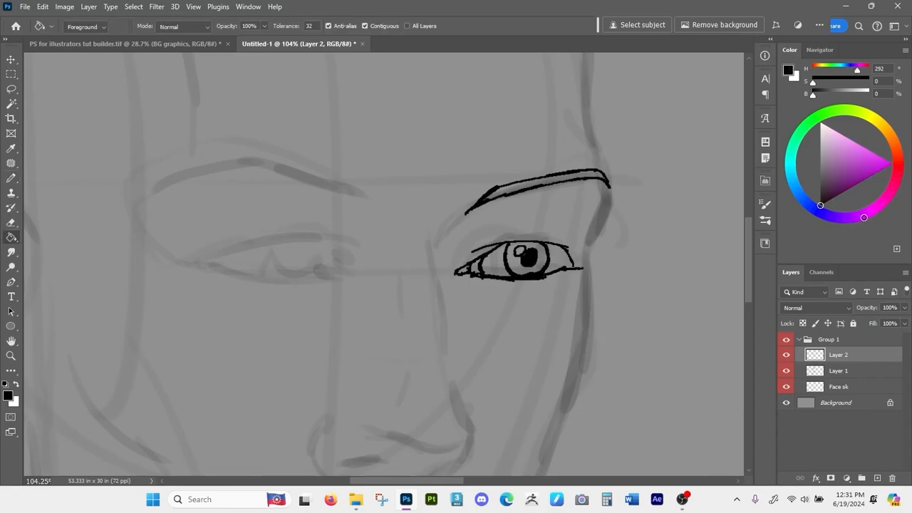
left_click_drag(839, 178, 833, 196)
left_click(545, 268)
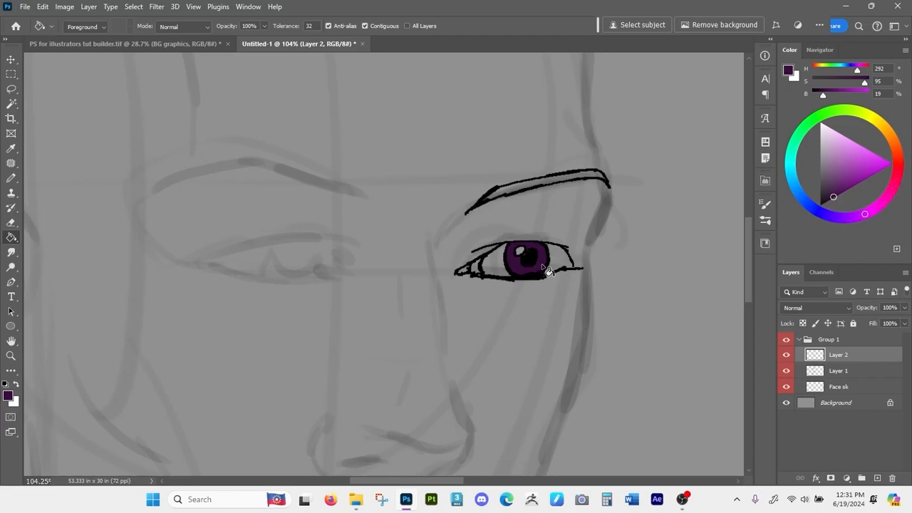
Set the foreground colour to a pale beige with hue 32°, saturation 18% and brightness 85%.
left_click_drag(837, 146, 813, 112)
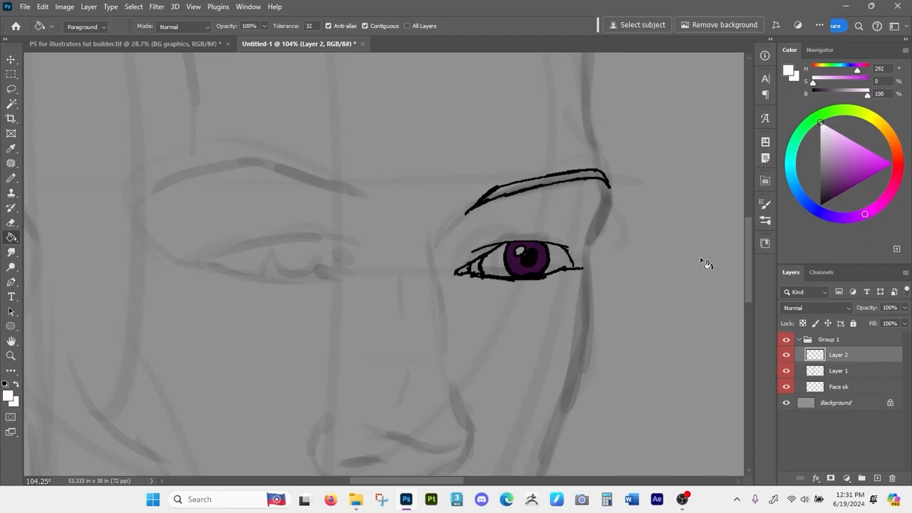
left_click(823, 130)
left_click(892, 139)
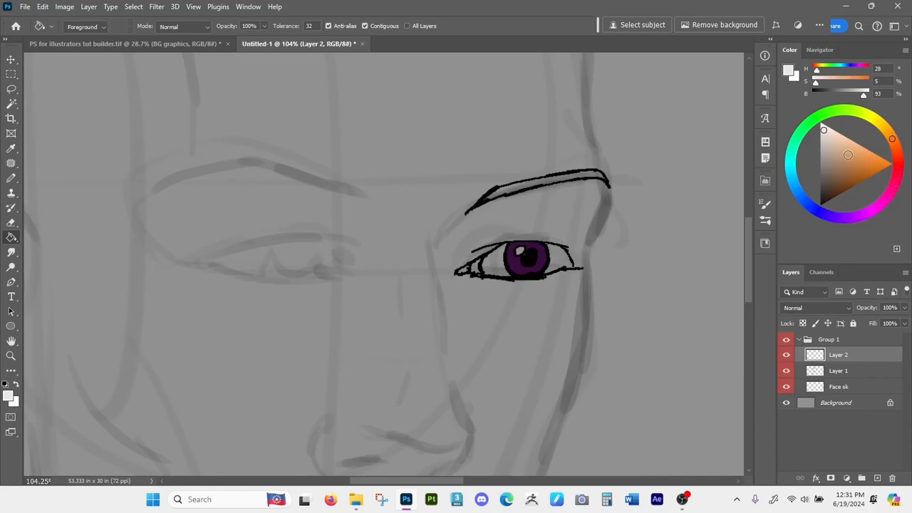
left_click(890, 136)
left_click(824, 130)
mouse_move(825, 134)
left_mouse_down()
mouse_move(821, 124)
mouse_move(822, 147)
mouse_move(834, 146)
left_mouse_up()
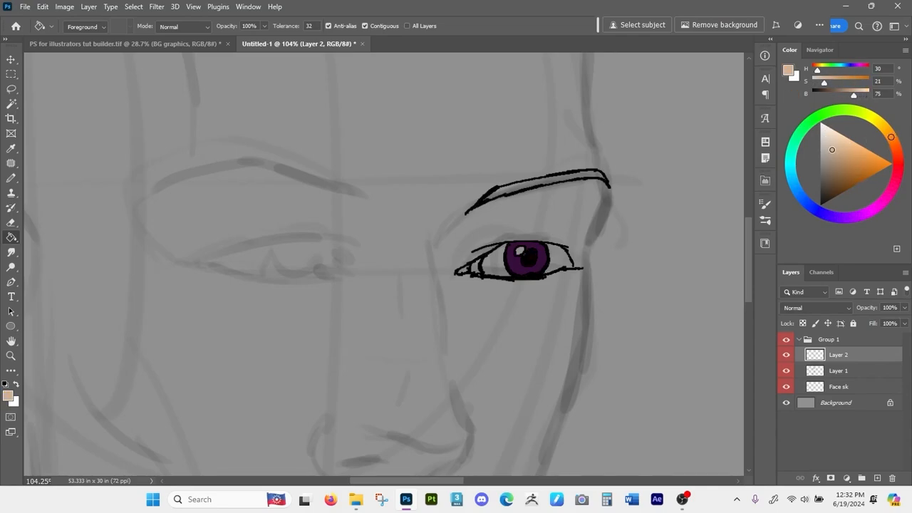
left_click(9, 395)
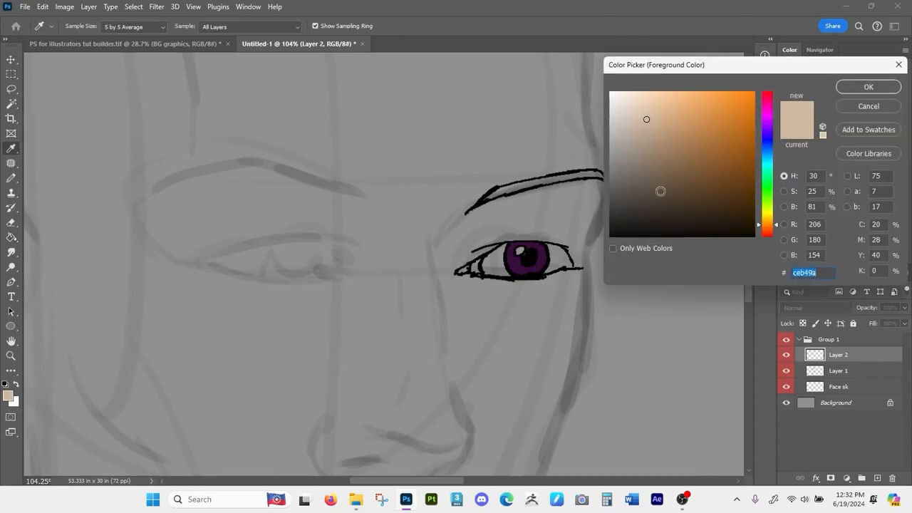
mouse_move(615, 189)
left_mouse_down()
mouse_move(631, 136)
mouse_move(729, 130)
mouse_move(748, 189)
mouse_move(625, 153)
mouse_move(706, 108)
mouse_move(750, 184)
mouse_move(715, 123)
mouse_move(684, 116)
mouse_move(619, 159)
mouse_move(706, 121)
mouse_move(744, 186)
mouse_move(705, 116)
mouse_move(617, 116)
mouse_move(746, 161)
mouse_move(619, 146)
mouse_move(745, 158)
mouse_move(753, 175)
mouse_move(663, 115)
mouse_move(708, 114)
mouse_move(742, 138)
left_mouse_up()
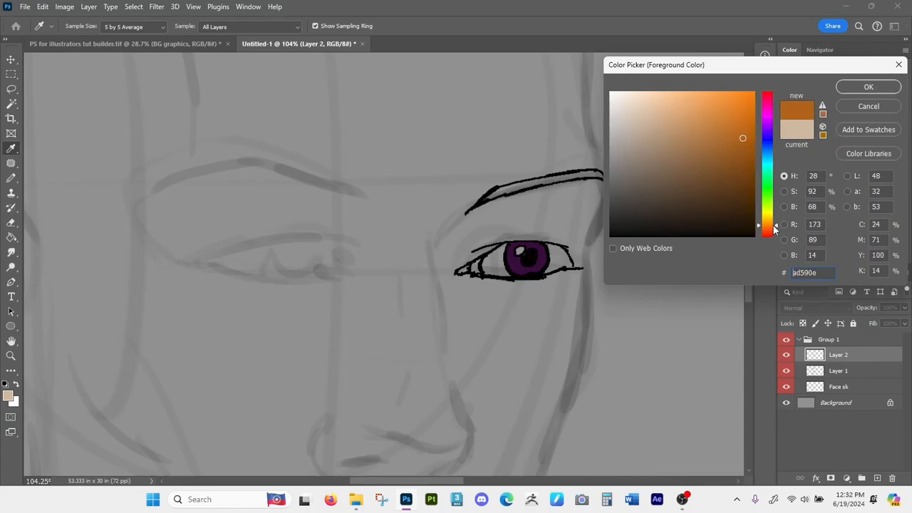
left_click_drag(775, 226, 777, 228)
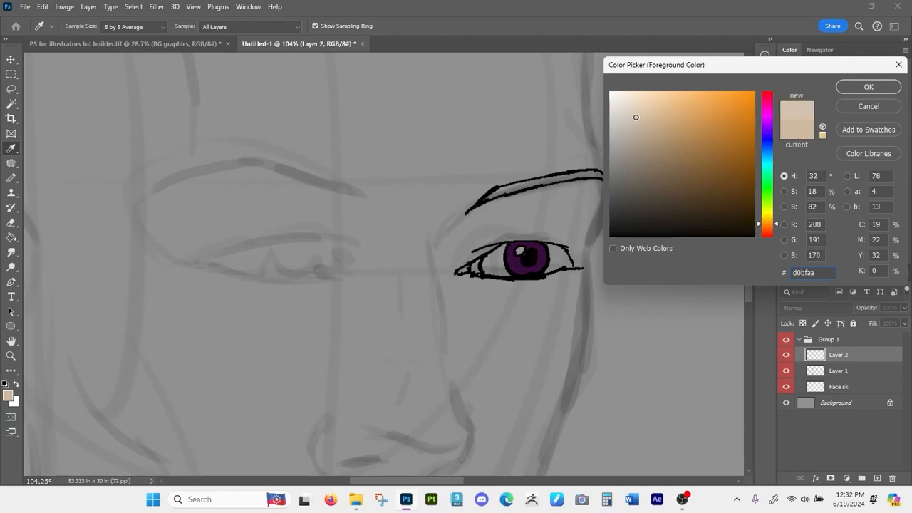
left_click_drag(635, 117, 636, 114)
left_click(868, 86)
Fill the inner white of the eye with beige, try filling the outer white, and undo that last fill.
key("g")
left_click(498, 272)
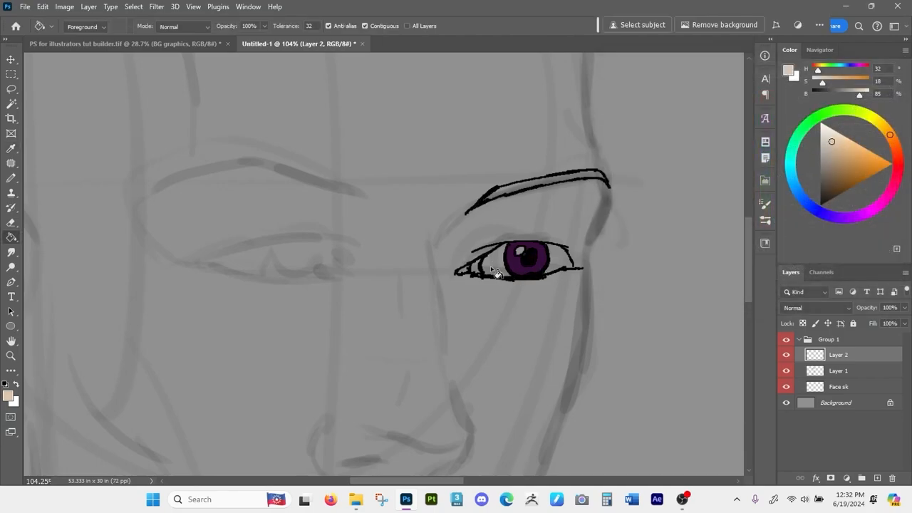
left_click(492, 258)
left_click(564, 270)
left_click(561, 264)
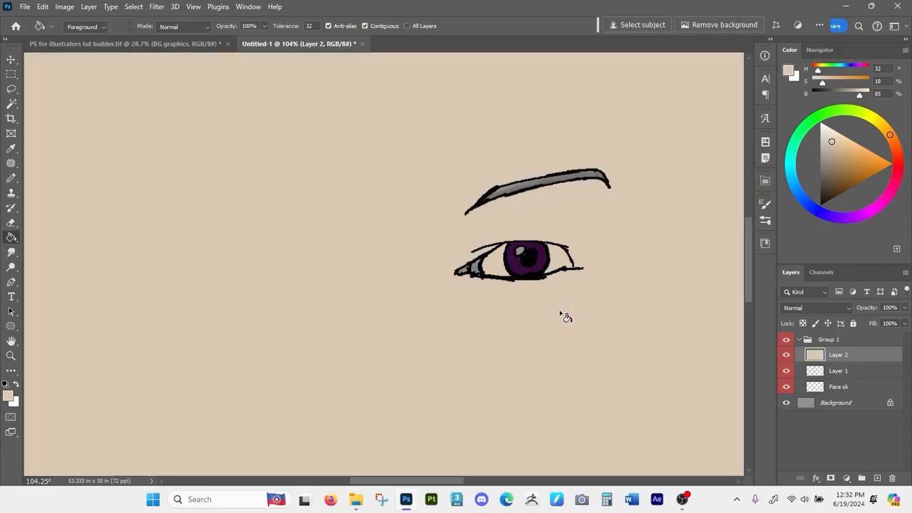
key("z")
mouse_move(584, 271)
left_mouse_down()
mouse_move(674, 361)
mouse_move(560, 270)
mouse_move(574, 315)
mouse_move(546, 297)
mouse_move(567, 311)
left_mouse_up()
key("ctrl+z")
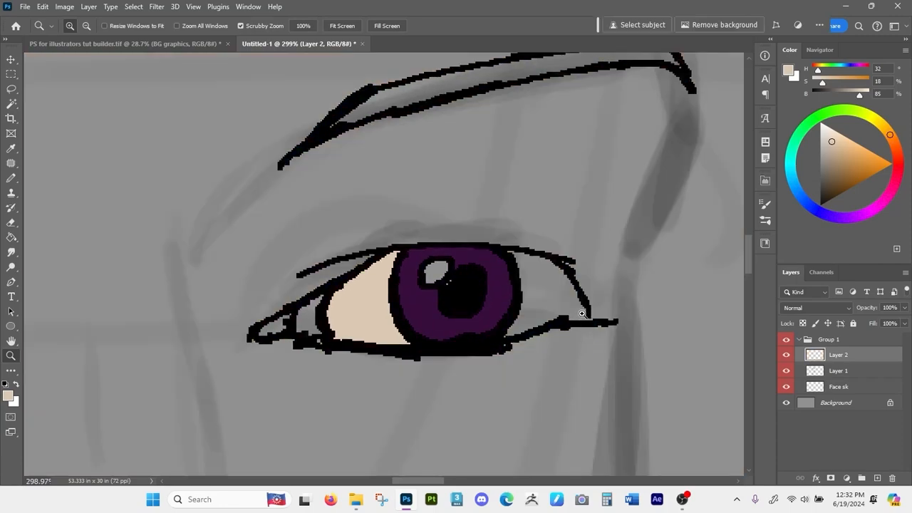
Change the white swatch to black (000000), close the gap at the eye's outer corner with the pencil, and restore beige as foreground.
key("b")
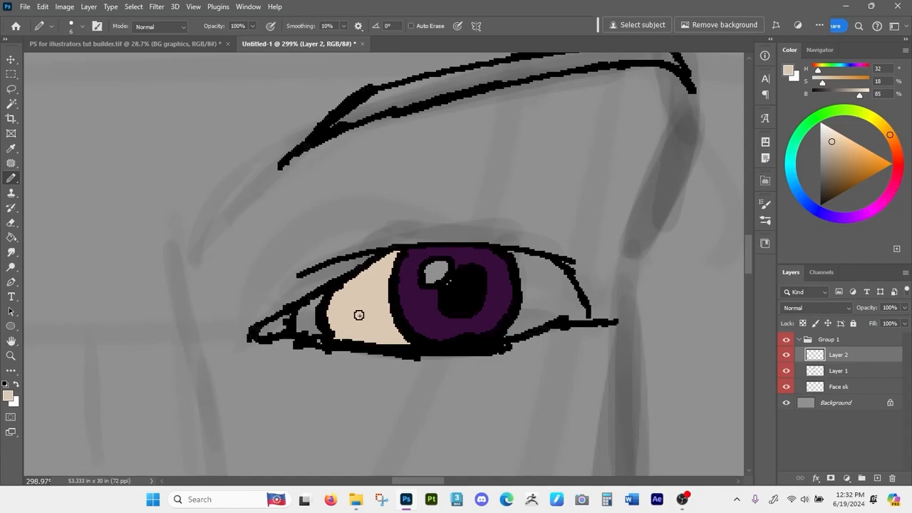
left_click(18, 387)
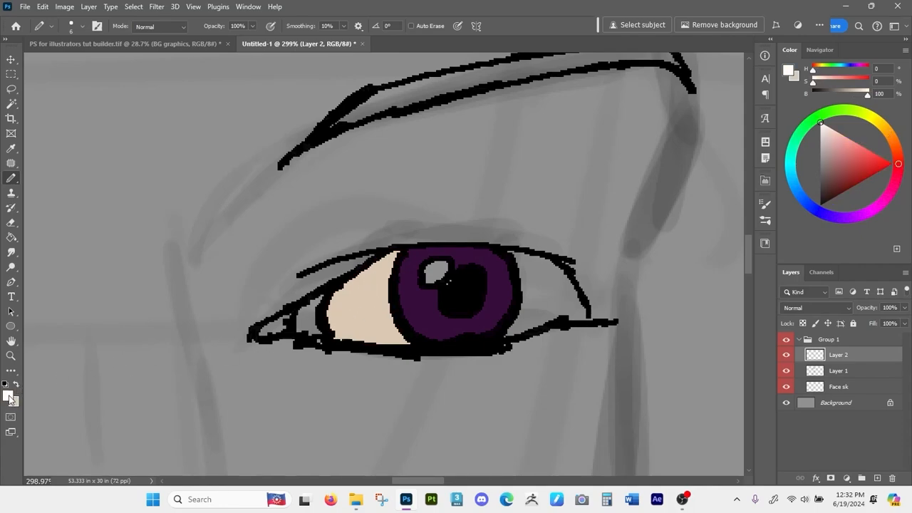
left_click(10, 401)
type("000000")
key("Return")
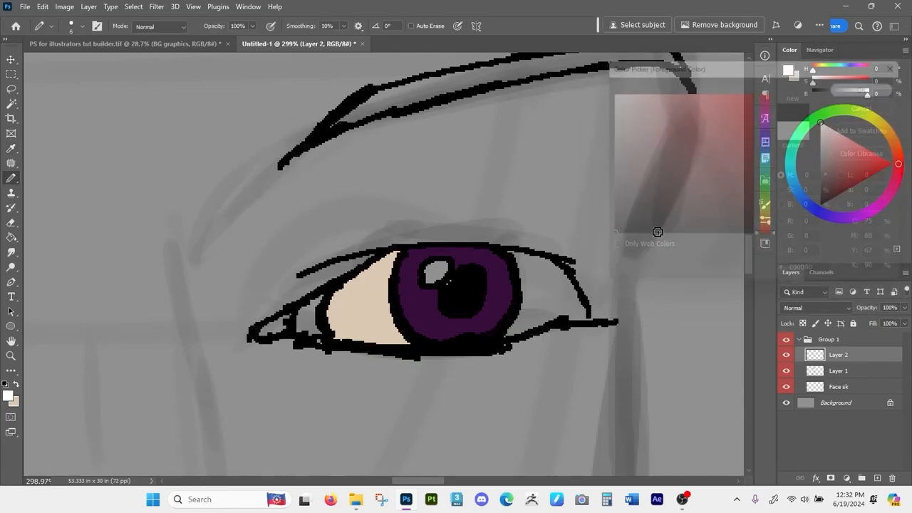
left_click(18, 387)
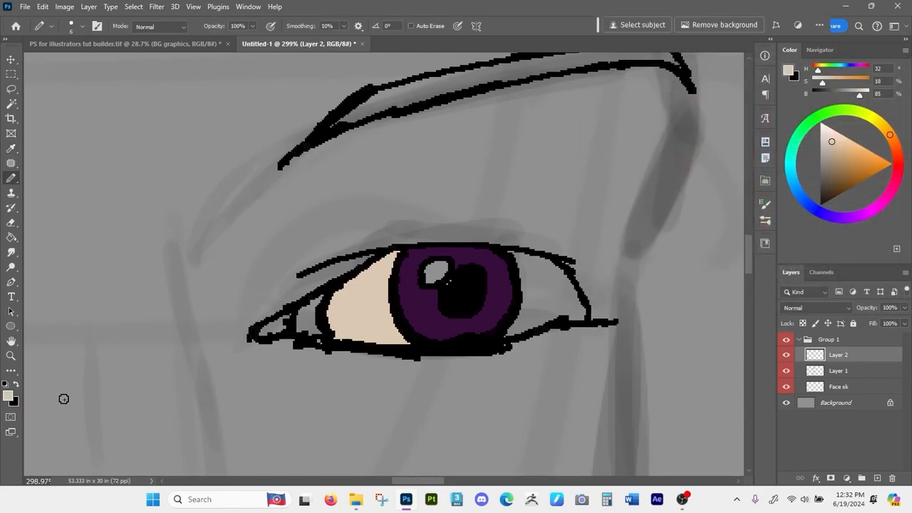
Fill the outer white of the eye with the pale beige using the Paint Bucket.
key("g")
left_click(552, 299)
scroll(555, 313, "left", 3)
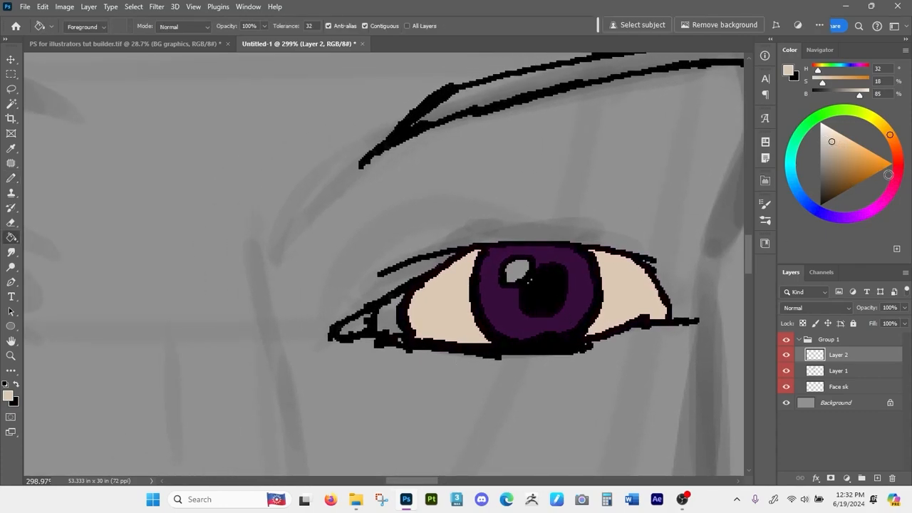
Fill both inner-corner areas of the eye with dusty pink at hue 353°, saturation 43% and brightness 68%.
left_click(897, 170)
left_click(851, 161)
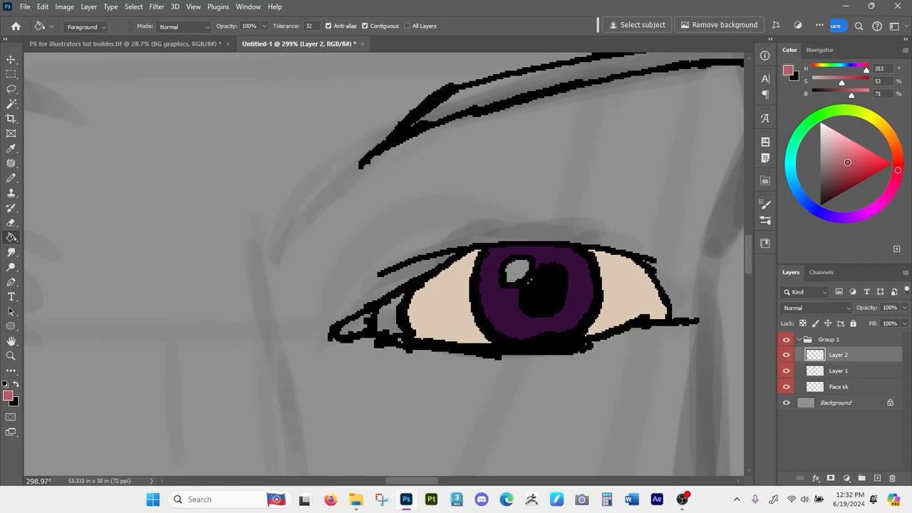
left_click_drag(847, 162, 841, 160)
left_click(391, 322)
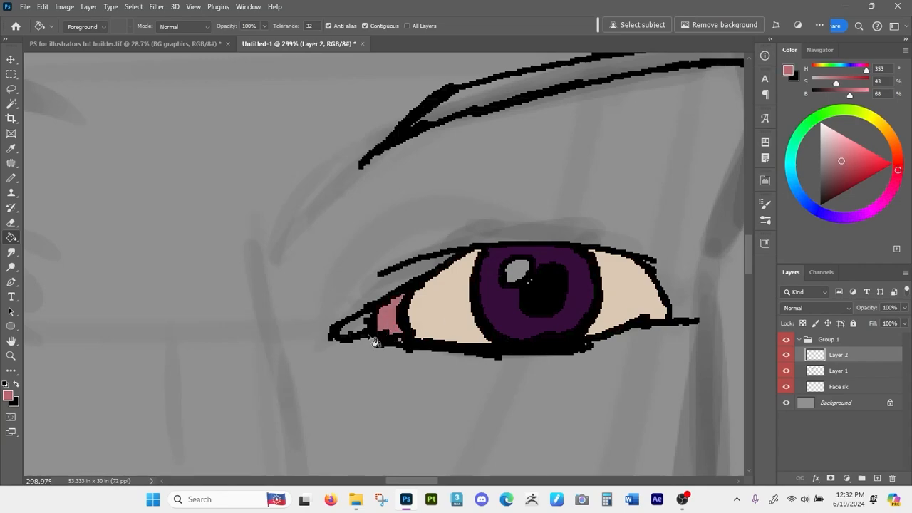
left_click(357, 332)
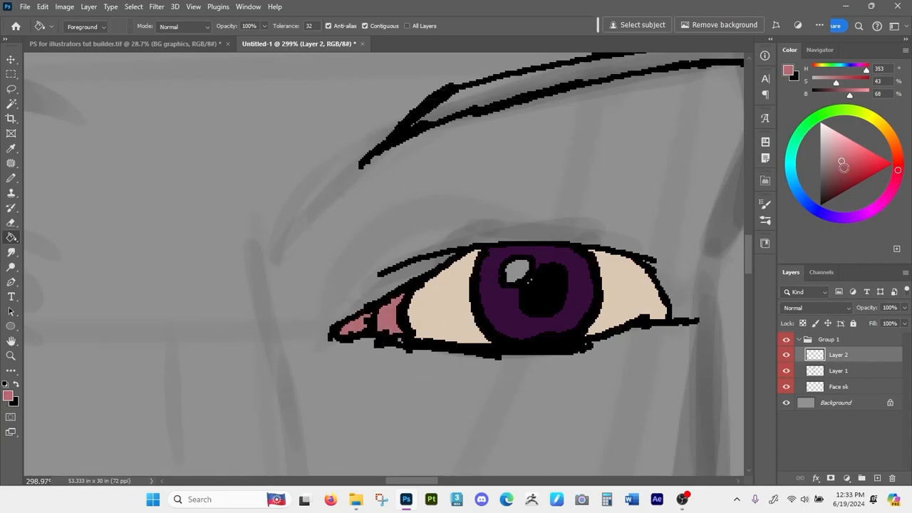
Darken the pink to saturation 54% and brightness 60%, undo the inner-corner fills, and refill only the corner's tip.
left_click_drag(842, 166, 843, 169)
left_click(365, 327)
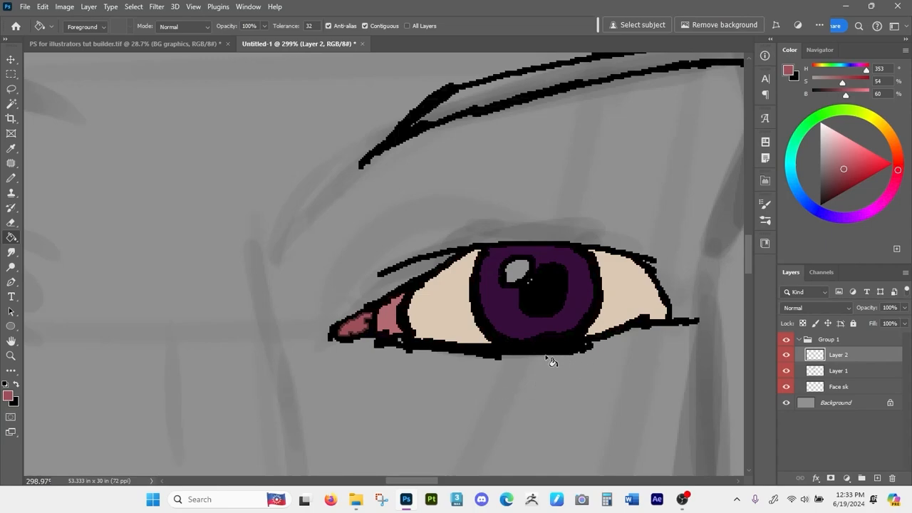
key("ctrl+z")
key("ctrl+z")
key("ctrl+z")
left_click(368, 336)
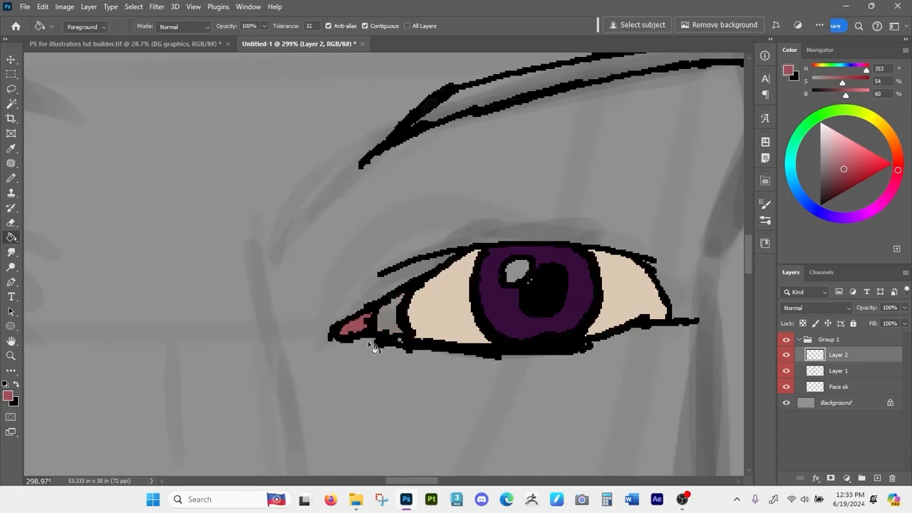
Fill the area between the corner tip and the eye white with a lighter pink at saturation 52% and brightness 74%.
left_click(846, 160)
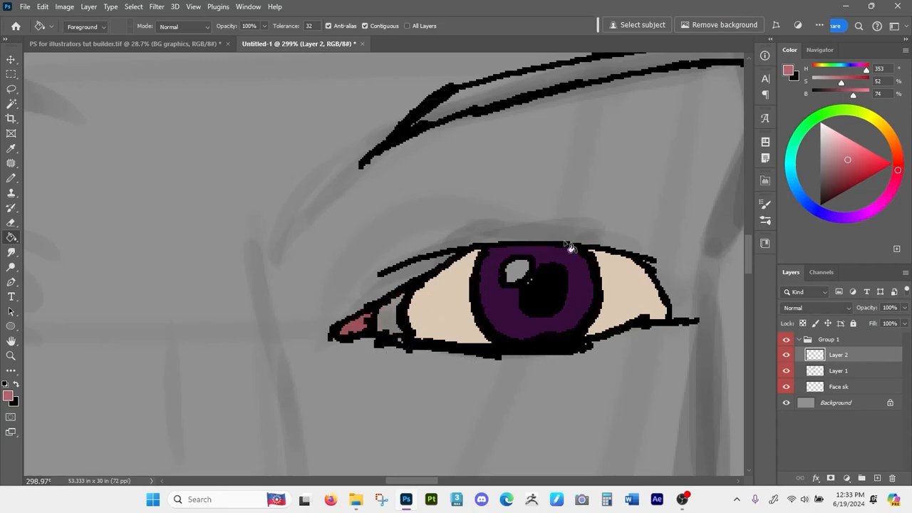
left_click(387, 329)
left_click_drag(587, 336, 516, 329)
Sample the eye white, lighten it to saturation 12% and brightness 91%, and paint the iris highlight with a 3 px pencil.
key("b")
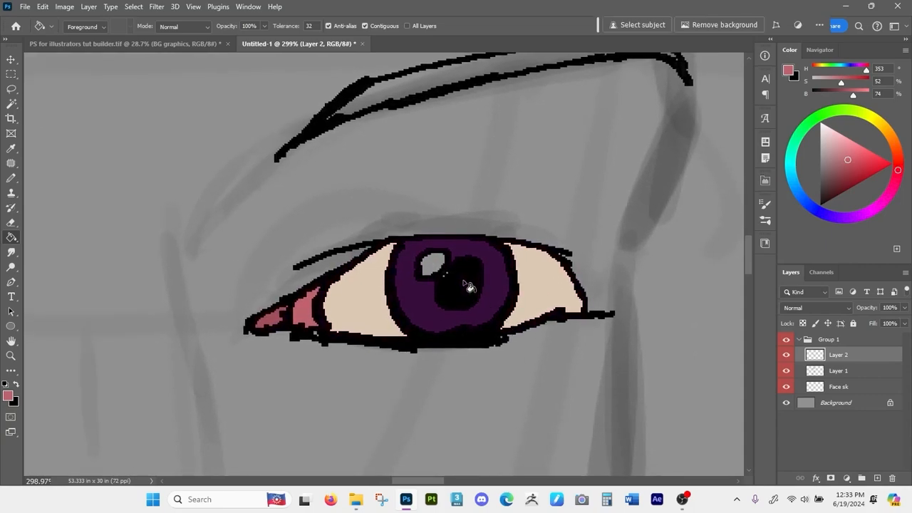
left_click(451, 284, "alt")
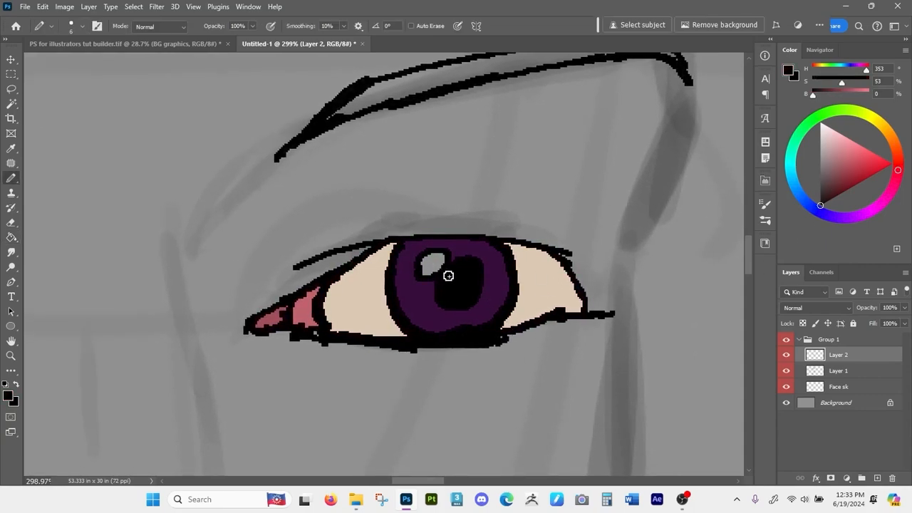
left_click(365, 303, "alt")
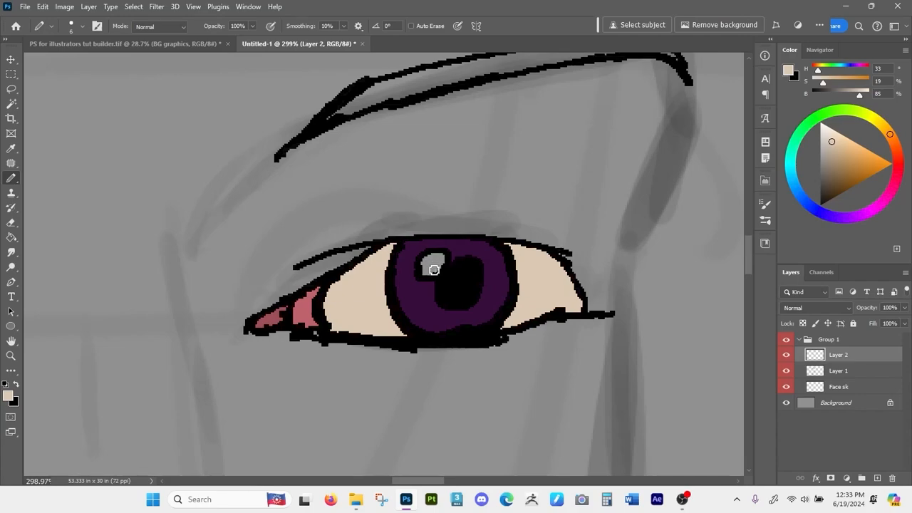
left_click(828, 134)
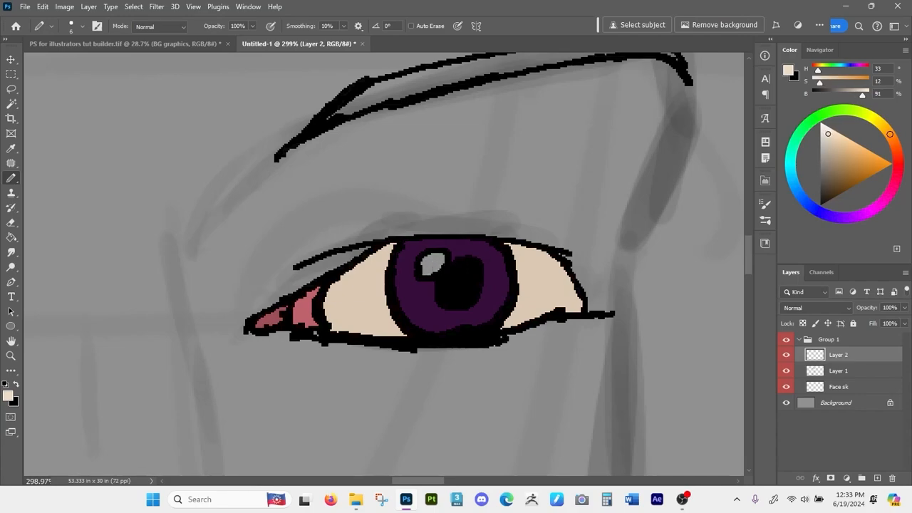
left_click_drag(424, 267, 429, 270)
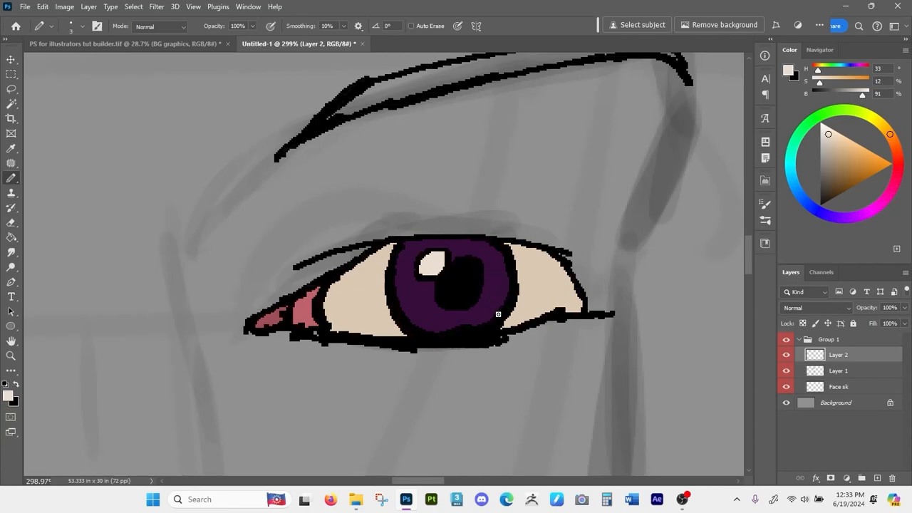
left_click_drag(498, 314, 522, 298)
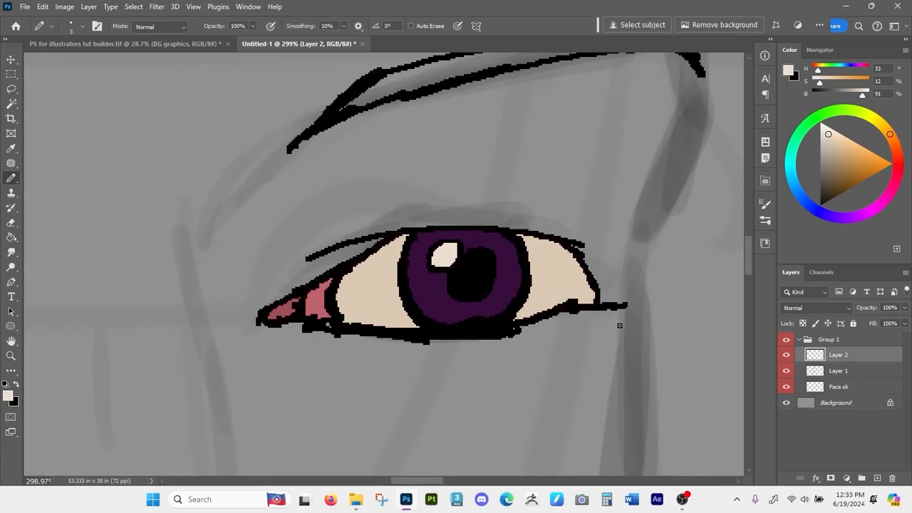
Sample the iris purple, lighten it to saturation 63% and brightness 57%, and try a 15 px Brush stroke at 10% opacity on the lower iris.
left_click(510, 286, "alt")
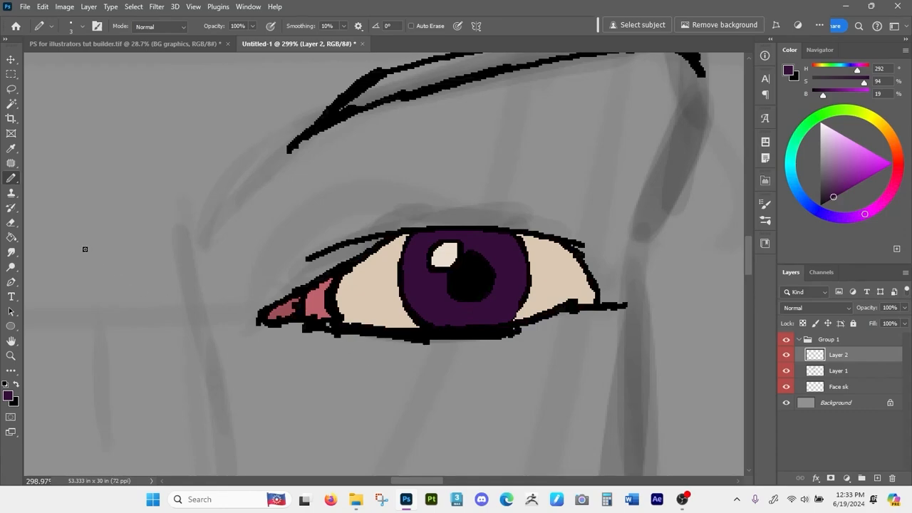
right_click(10, 182)
left_click(57, 180)
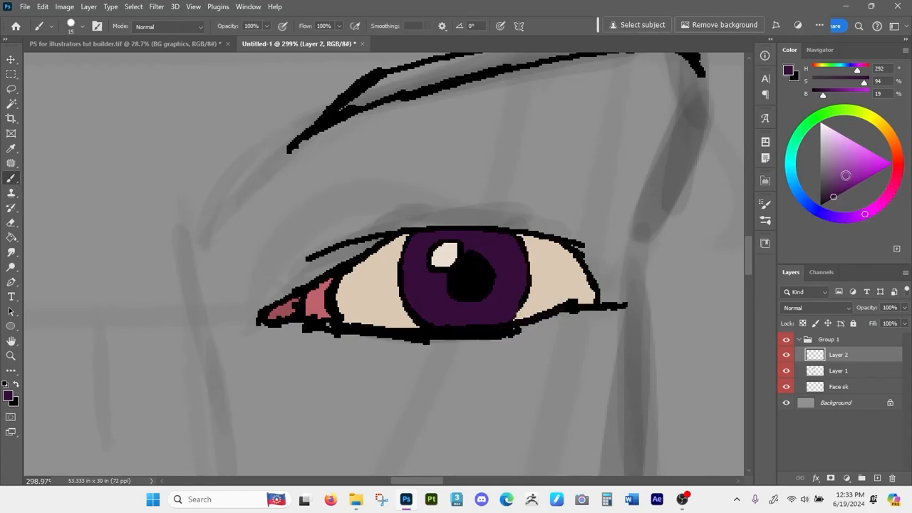
left_click(846, 173)
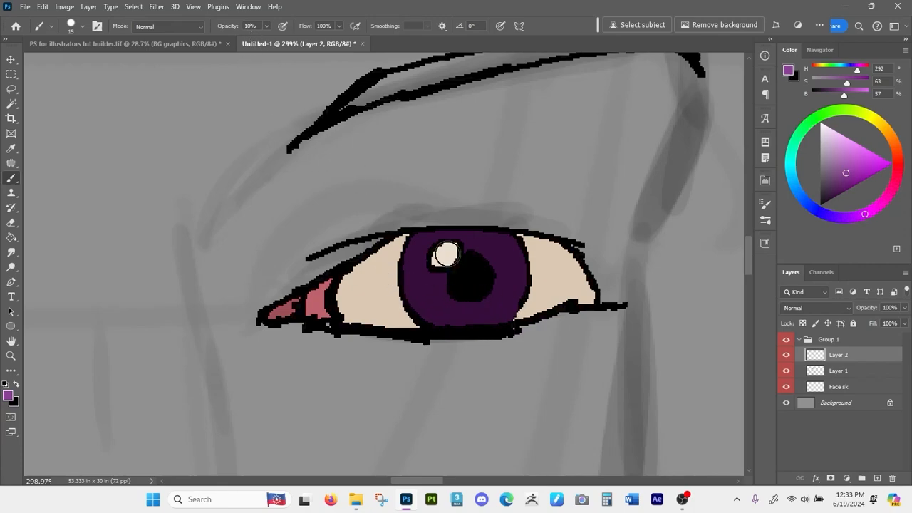
left_click_drag(430, 305, 448, 310)
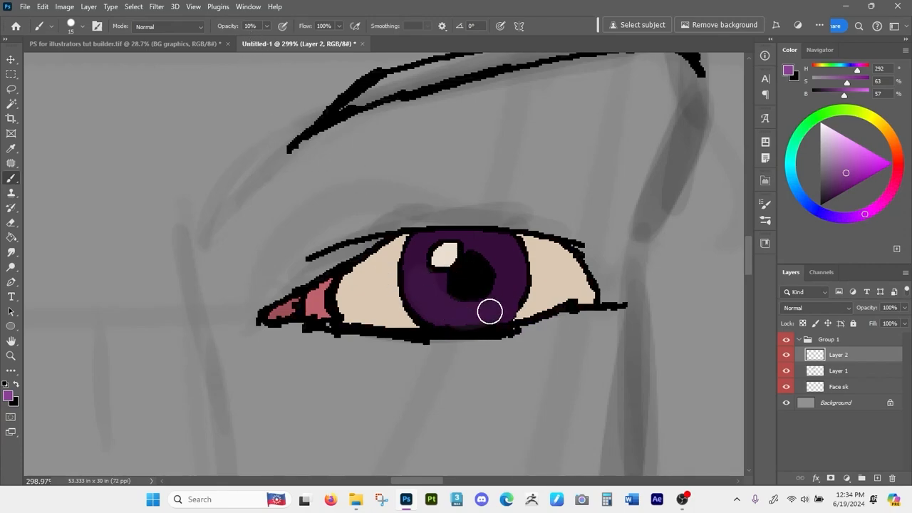
Soften the 15 px brush's edge and build up a light purple glow across the lower iris.
right_click(507, 286)
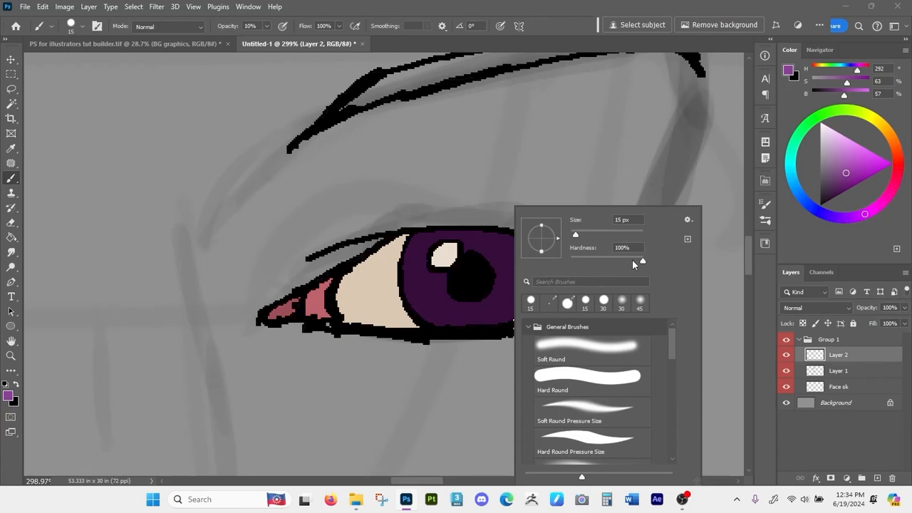
left_click_drag(576, 260, 591, 260)
left_click(562, 31)
mouse_move(422, 290)
left_mouse_down()
mouse_move(459, 315)
mouse_move(485, 313)
mouse_move(509, 290)
mouse_move(511, 264)
mouse_move(504, 297)
mouse_move(451, 317)
mouse_move(422, 290)
mouse_move(465, 313)
mouse_move(511, 285)
mouse_move(461, 315)
mouse_move(491, 310)
mouse_move(453, 316)
mouse_move(464, 316)
mouse_move(432, 304)
mouse_move(507, 294)
mouse_move(444, 304)
mouse_move(478, 313)
mouse_move(433, 304)
mouse_move(496, 303)
left_mouse_up()
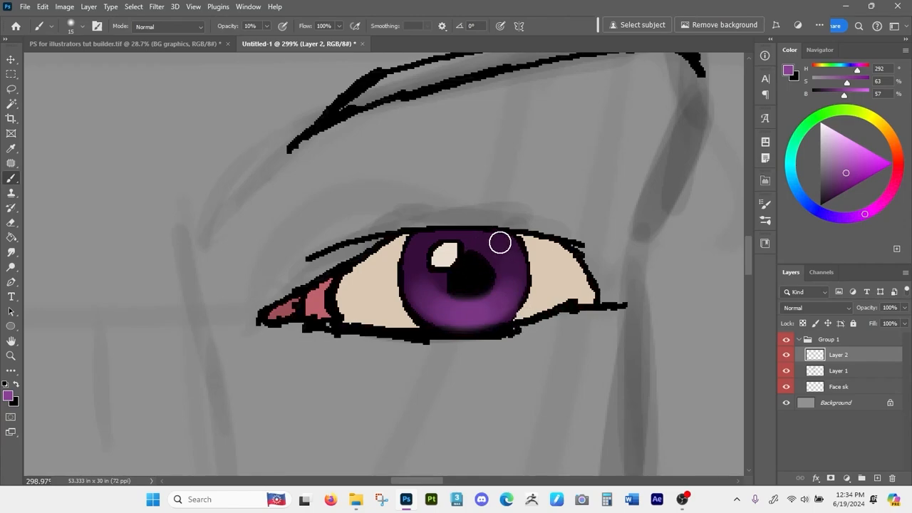
Paint a soft blue reflection on the iris opposite the highlight, using hue 202°, saturation 71%, brightness 71% and a 9 px brush.
left_click_drag(791, 172, 791, 182)
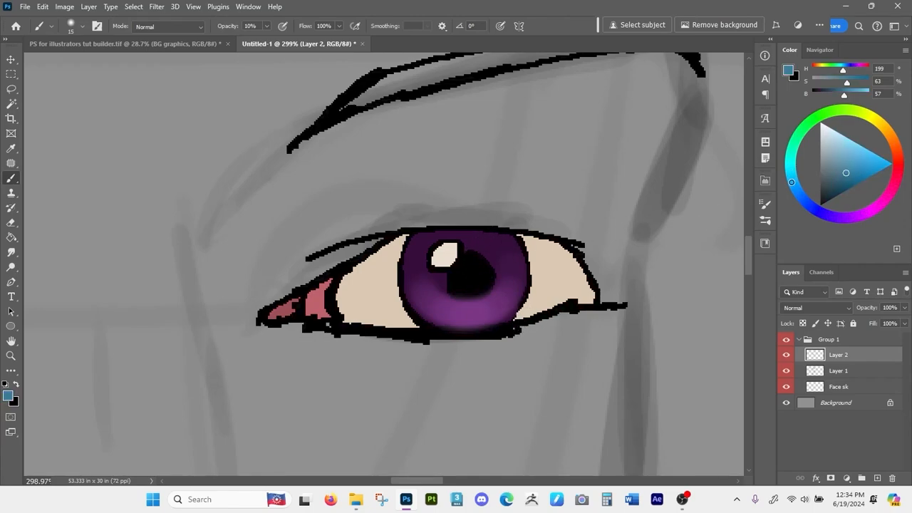
left_click(855, 168)
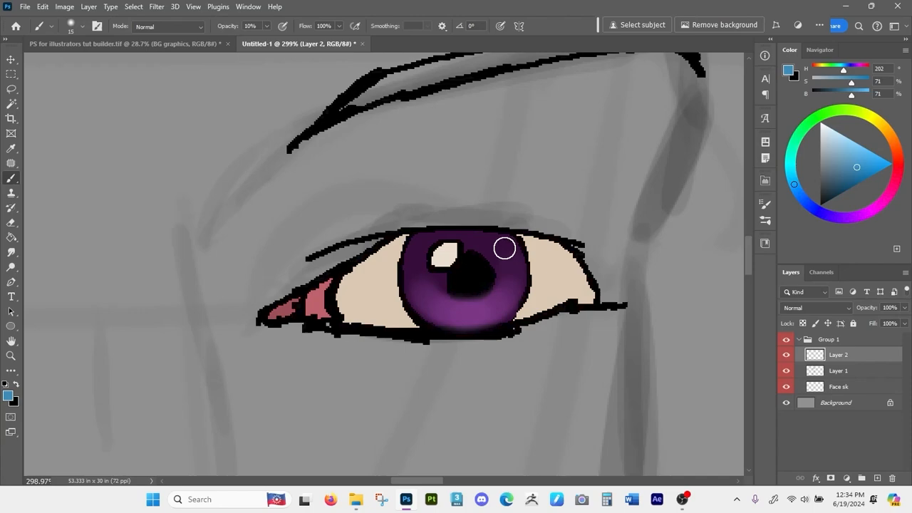
key("bracketleft")
left_click_drag(491, 241, 517, 265)
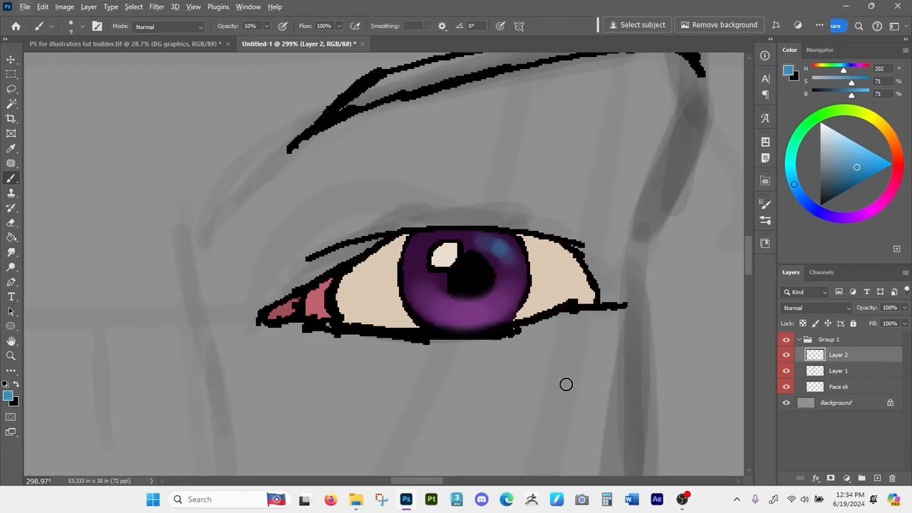
Sample the outline's black and softly shade the edges of the eye white on both sides of the iris at 10% opacity.
left_click(424, 331, "alt")
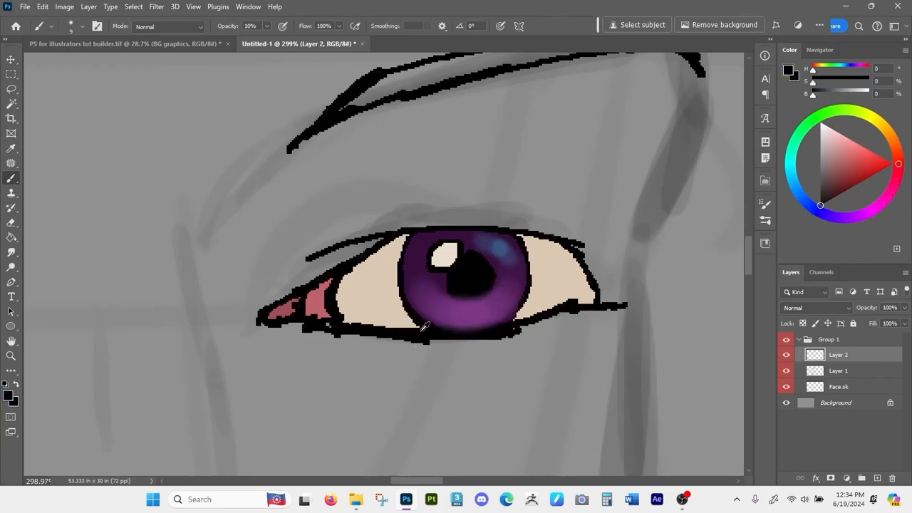
mouse_move(410, 321)
left_mouse_down()
mouse_move(348, 322)
mouse_move(391, 329)
mouse_move(337, 299)
mouse_move(347, 273)
mouse_move(339, 304)
mouse_move(357, 302)
mouse_move(380, 322)
mouse_move(346, 280)
mouse_move(368, 323)
mouse_move(438, 344)
left_mouse_up()
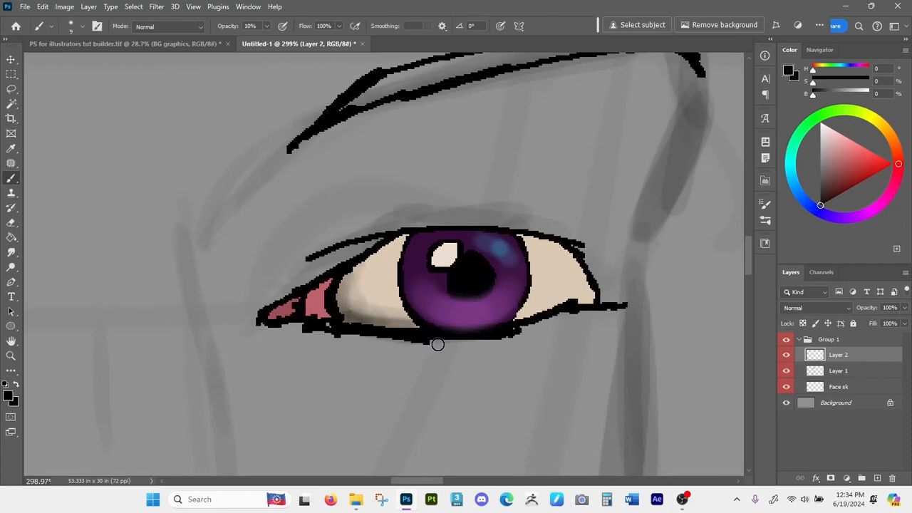
mouse_move(370, 317)
left_mouse_down()
mouse_move(349, 295)
mouse_move(379, 315)
mouse_move(482, 326)
mouse_move(593, 300)
mouse_move(522, 312)
mouse_move(591, 308)
mouse_move(533, 308)
mouse_move(533, 291)
mouse_move(591, 292)
left_mouse_up()
left_click_drag(357, 274, 445, 235)
mouse_move(370, 262)
left_mouse_down()
mouse_move(468, 233)
mouse_move(391, 243)
mouse_move(431, 238)
left_mouse_up()
mouse_move(527, 240)
left_mouse_down()
mouse_move(545, 245)
mouse_move(529, 275)
left_mouse_up()
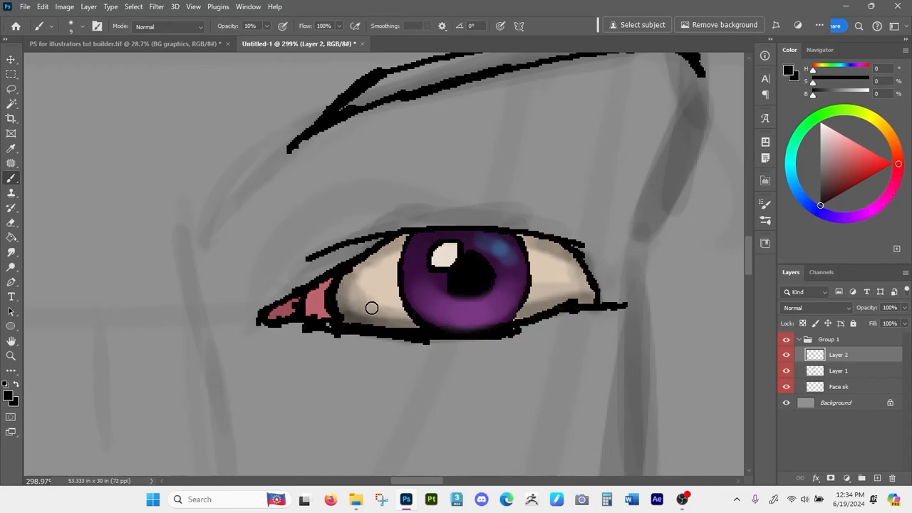
Set up the Smudge tool with a 30 px tip and 0% hardness.
left_click(12, 253)
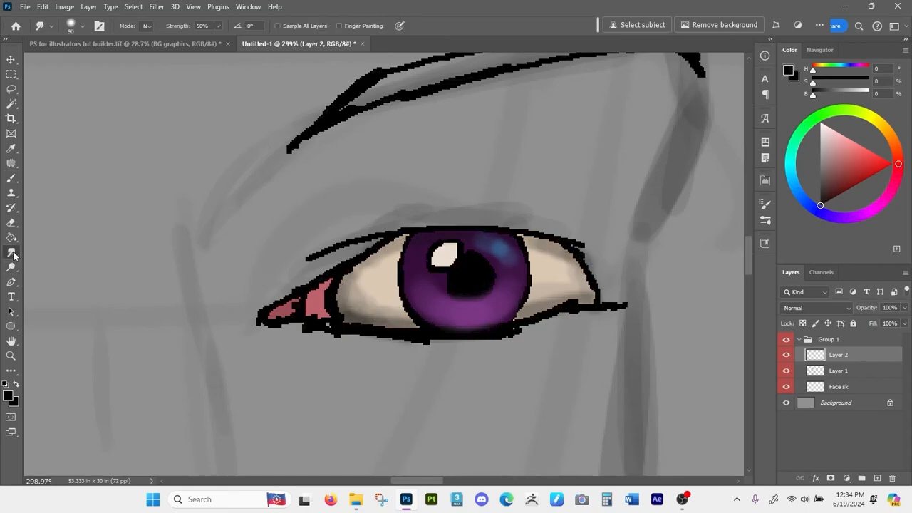
key("bracketleft")
key("bracketleft")
key("bracketleft")
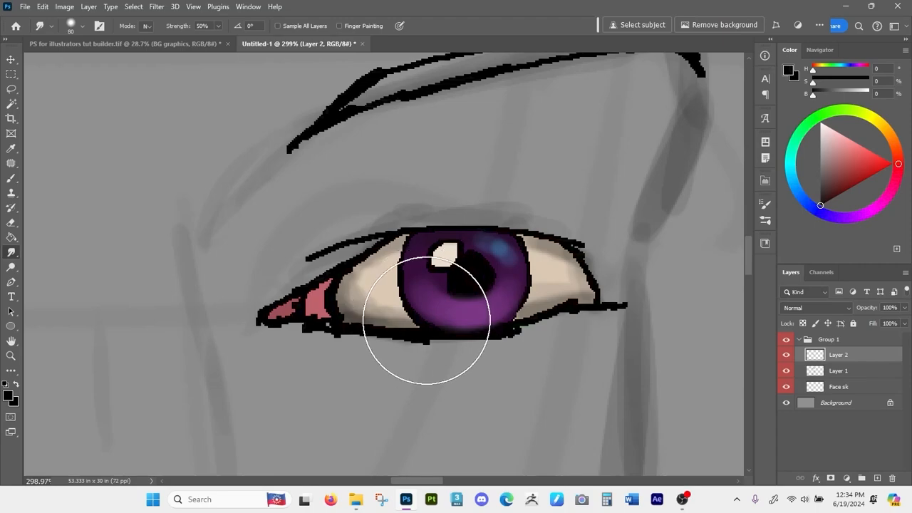
key("bracketleft")
key("bracketleft")
key("bracketleft")
right_click(443, 280)
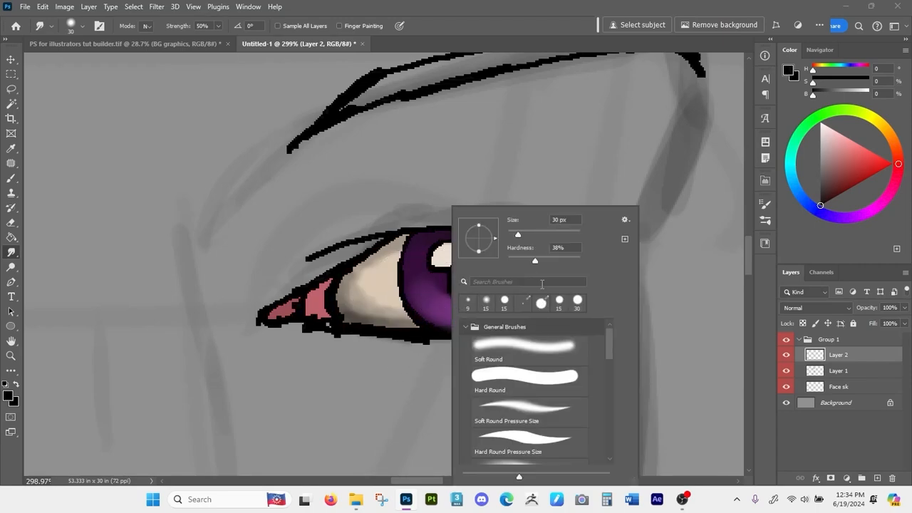
left_click(508, 260)
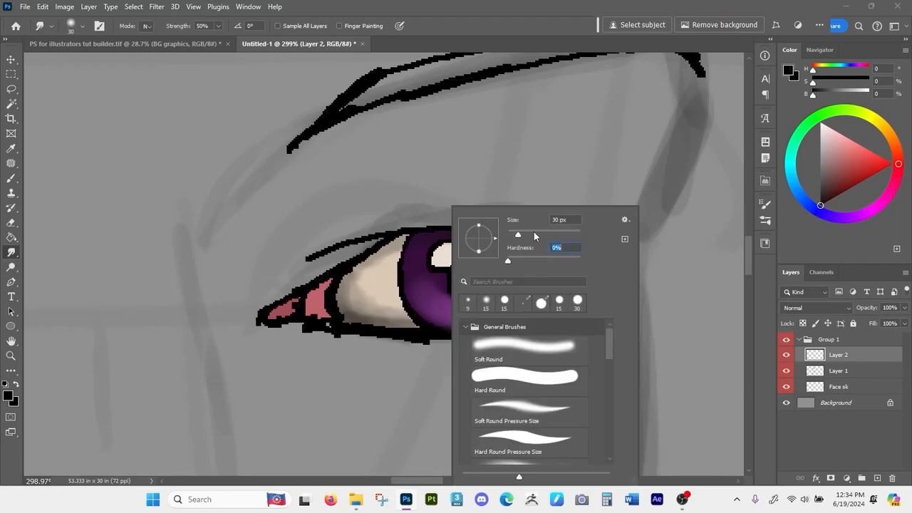
left_click(543, 158)
Reduce the Smudge tip to 15 px and blend the eye white's shading and the iris highlight's edges.
key("bracketleft")
key("bracketleft")
key("bracketleft")
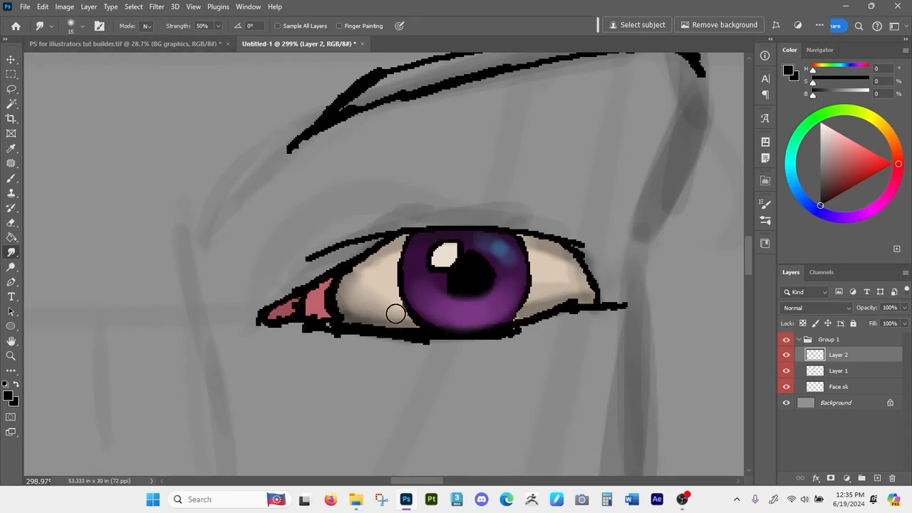
mouse_move(352, 306)
left_mouse_down()
mouse_move(350, 287)
mouse_move(393, 254)
mouse_move(342, 306)
left_mouse_up()
left_click_drag(440, 260, 451, 254)
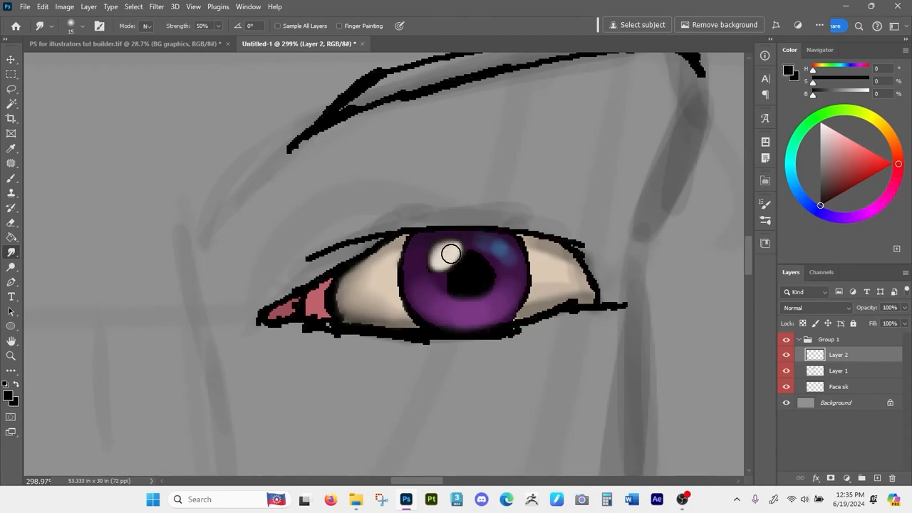
mouse_move(562, 266)
left_mouse_down()
mouse_move(579, 290)
mouse_move(544, 288)
mouse_move(526, 314)
mouse_move(505, 320)
mouse_move(532, 290)
left_mouse_up()
Reduce the Smudge tip to 8 px and soften both side edges of the iris outline.
key("bracketleft")
key("bracketleft")
key("bracketleft")
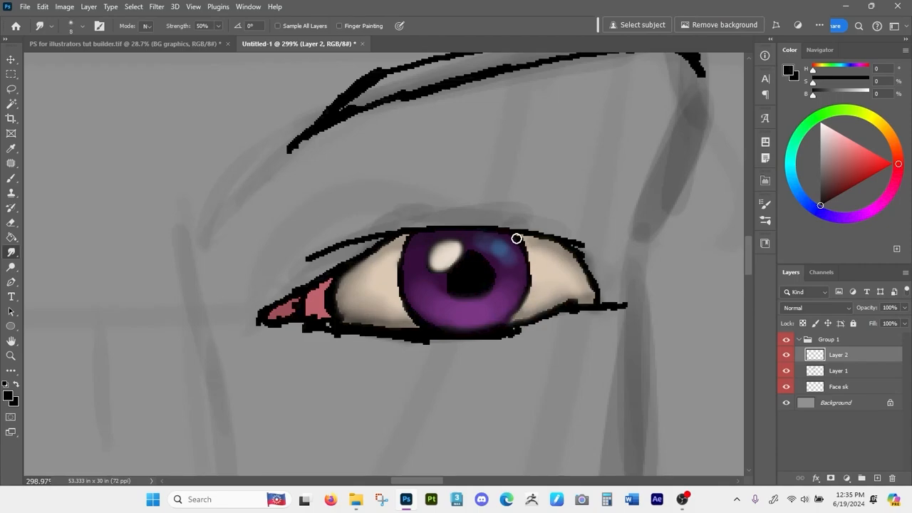
mouse_move(517, 238)
left_mouse_down()
mouse_move(530, 272)
mouse_move(517, 314)
mouse_move(528, 280)
left_mouse_up()
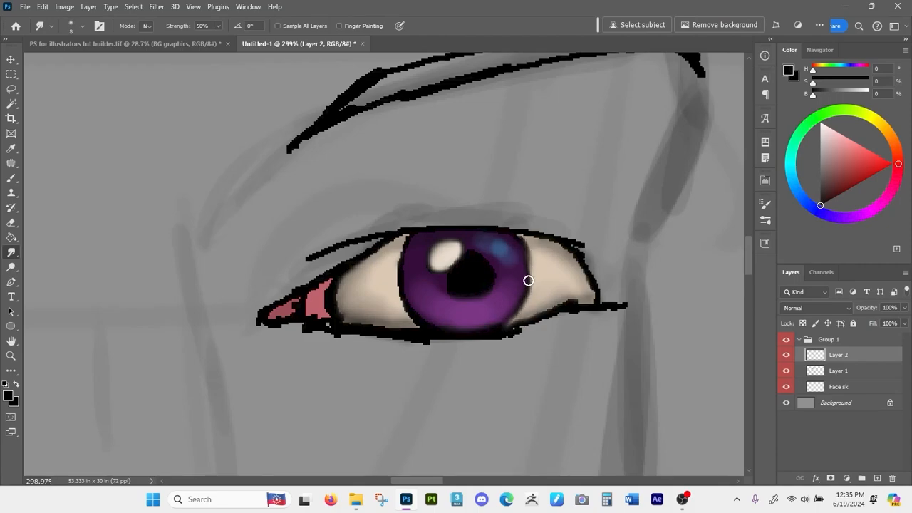
mouse_move(403, 255)
left_mouse_down()
mouse_move(411, 320)
mouse_move(423, 331)
left_mouse_up()
scroll(540, 347, "down", 5)
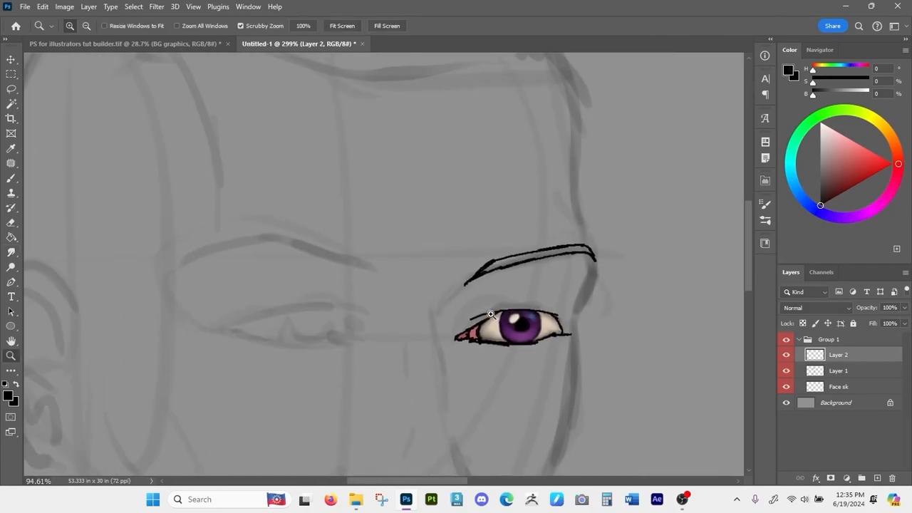
scroll(581, 334, "down", 3)
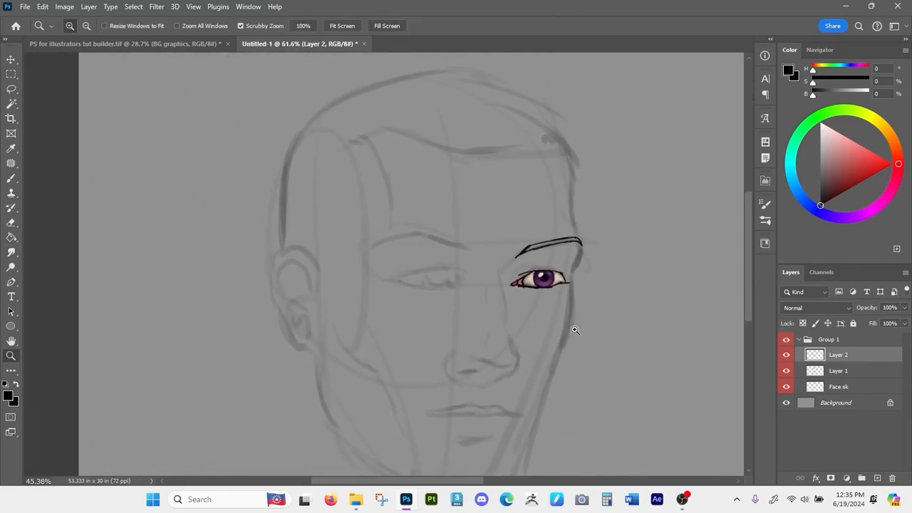
mouse_move(574, 356)
left_mouse_down()
mouse_move(552, 321)
mouse_move(568, 323)
mouse_move(577, 330)
mouse_move(572, 337)
mouse_move(537, 345)
left_mouse_up()
key("b")
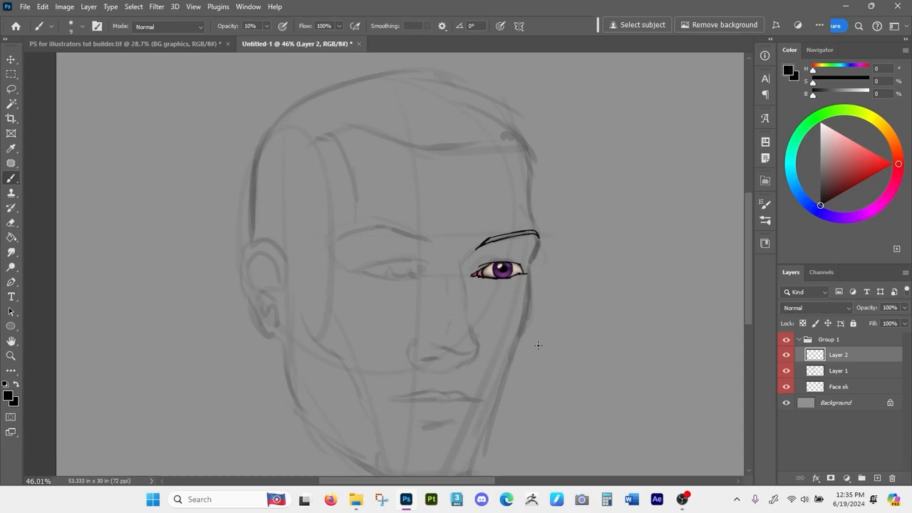
Examine the file formats offered when saving the drawing to the computer, keep TIFF selected, and cancel the save.
left_click(24, 6)
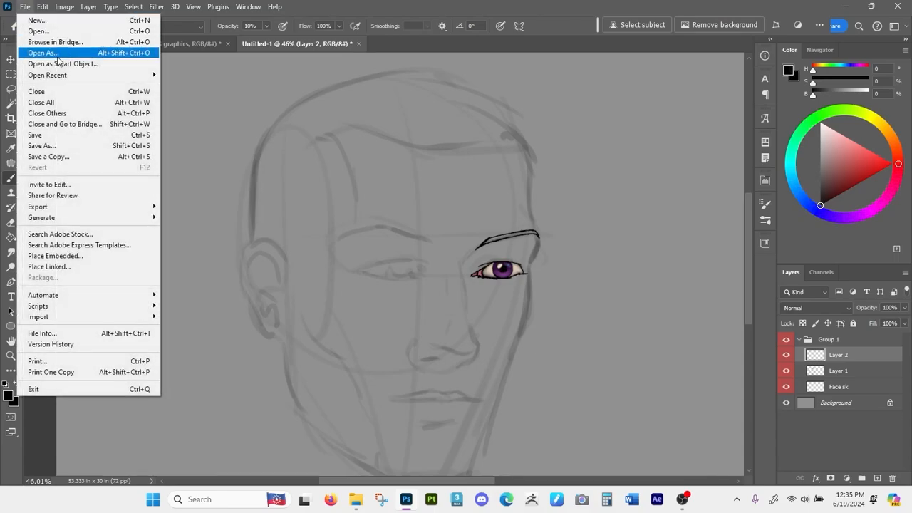
left_click(60, 148)
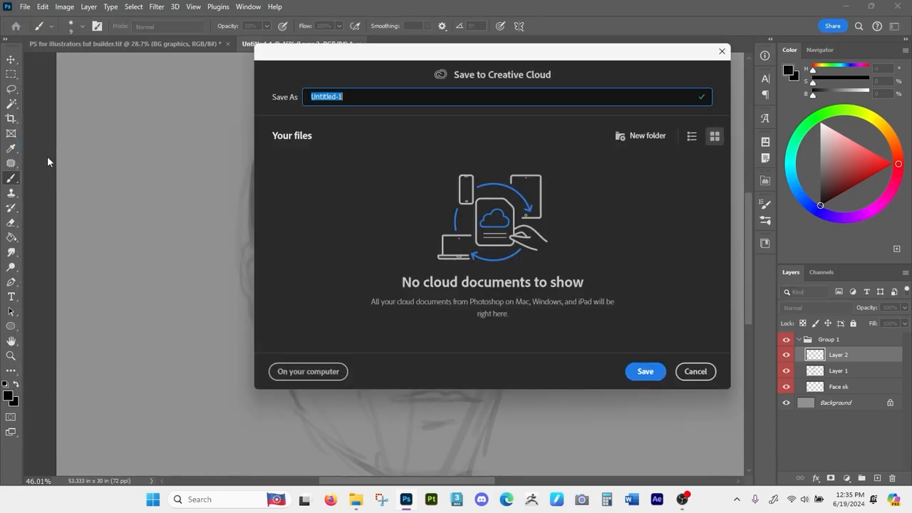
left_click(313, 374)
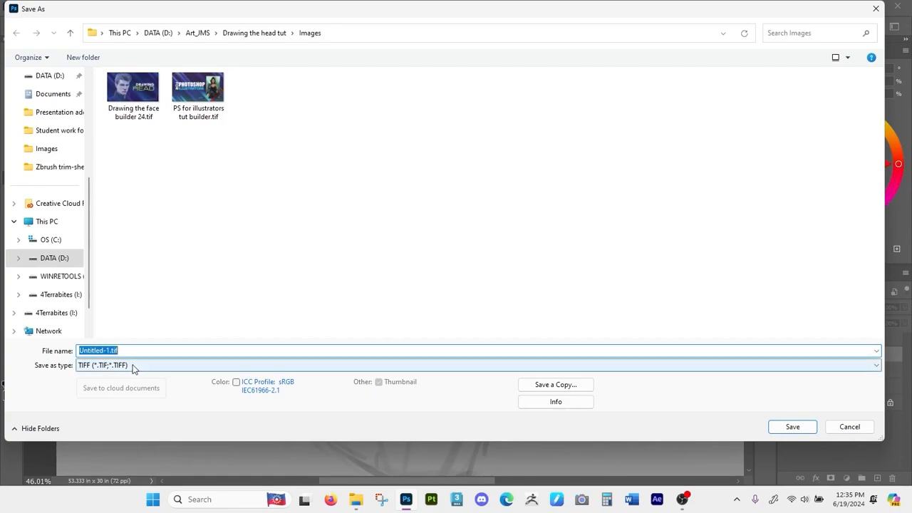
left_click(109, 346)
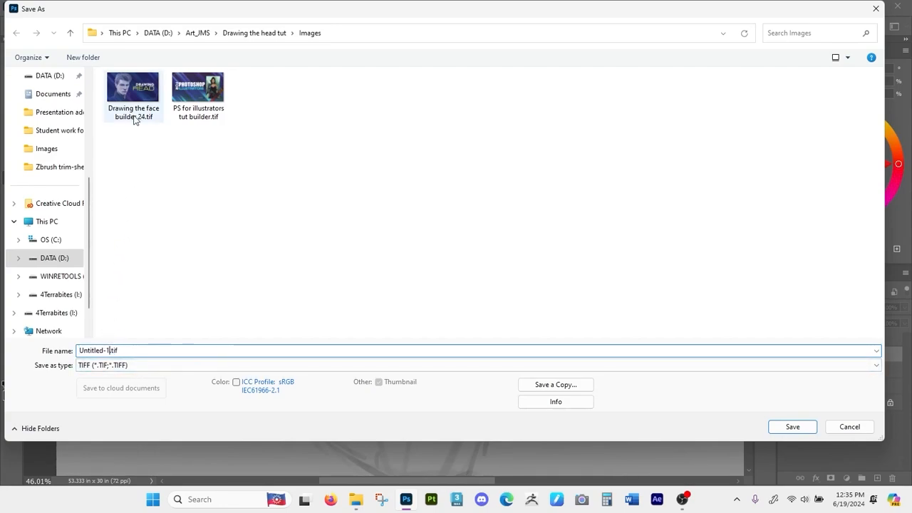
left_click(138, 365)
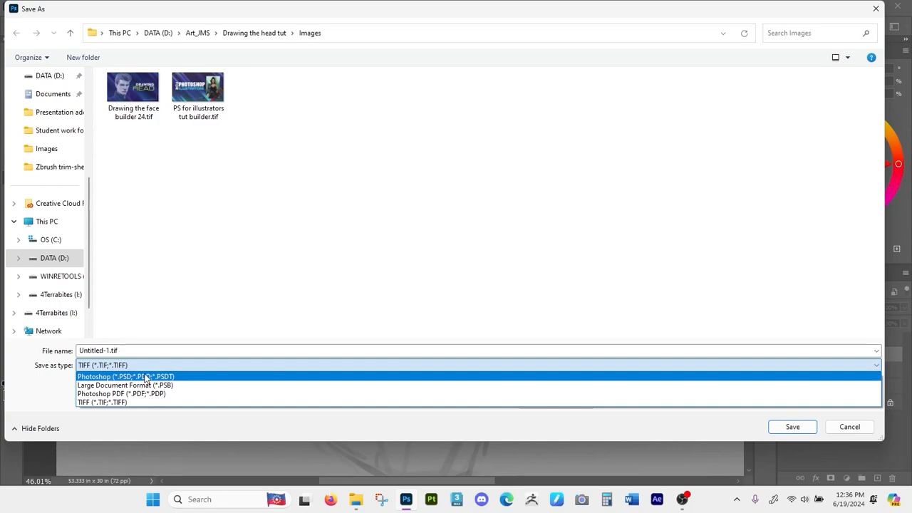
left_click(130, 402)
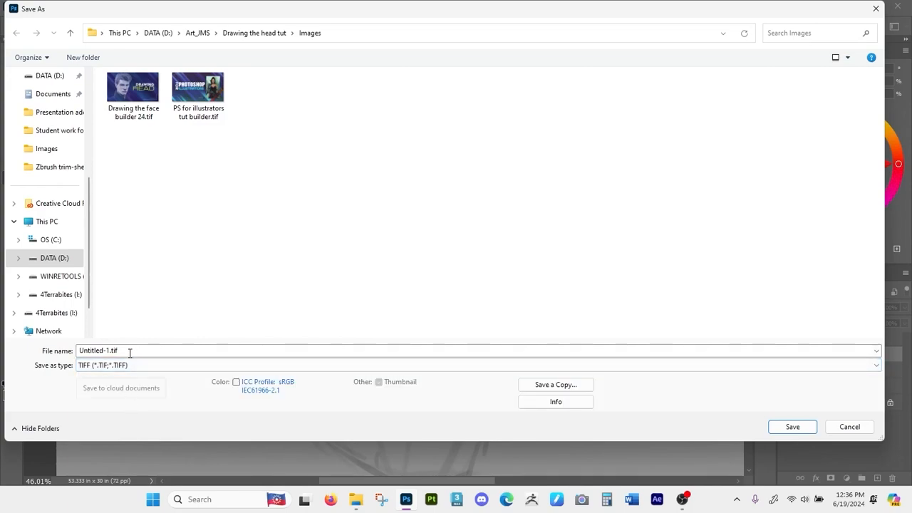
left_click(849, 426)
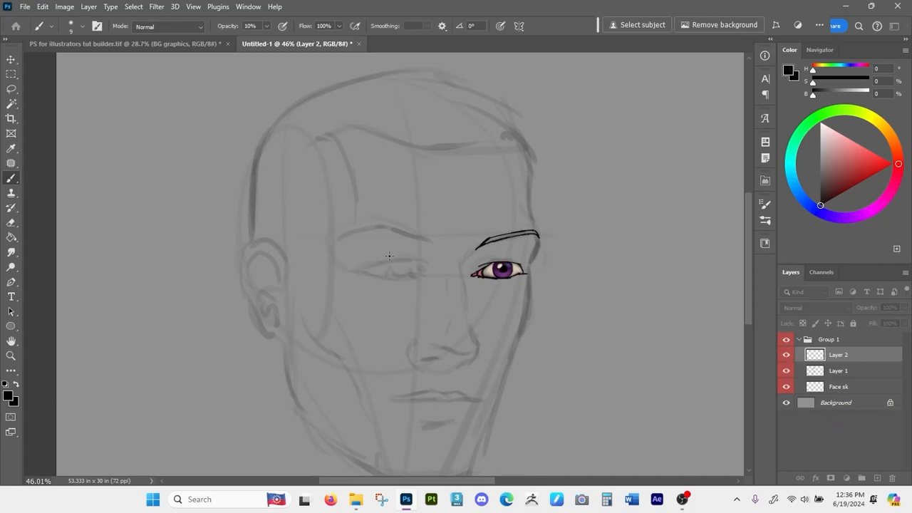
Examine the export options, start a Quick Export as PNG, and cancel its save dialog.
left_click(25, 6)
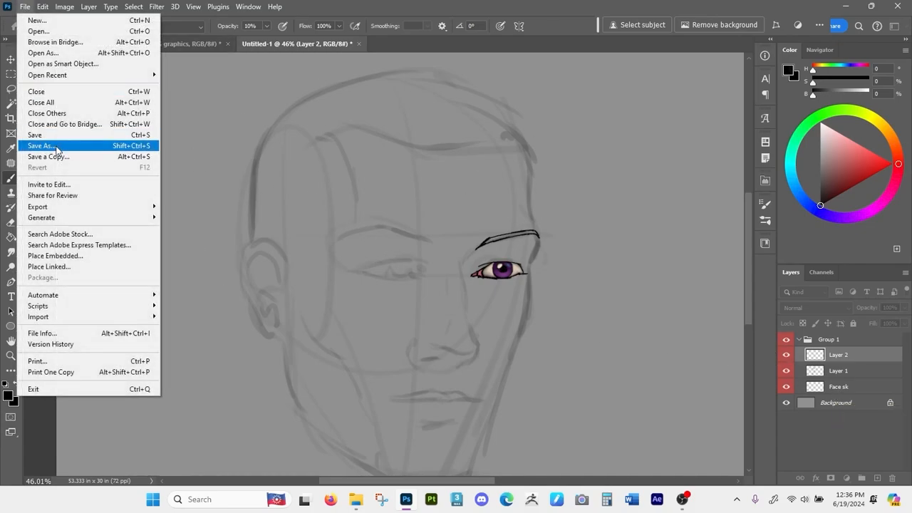
mouse_move(66, 207)
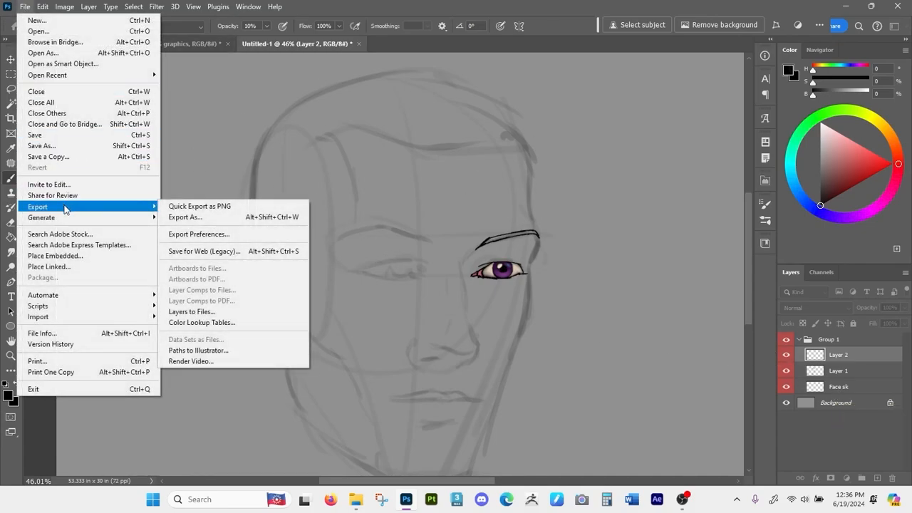
left_click(223, 208)
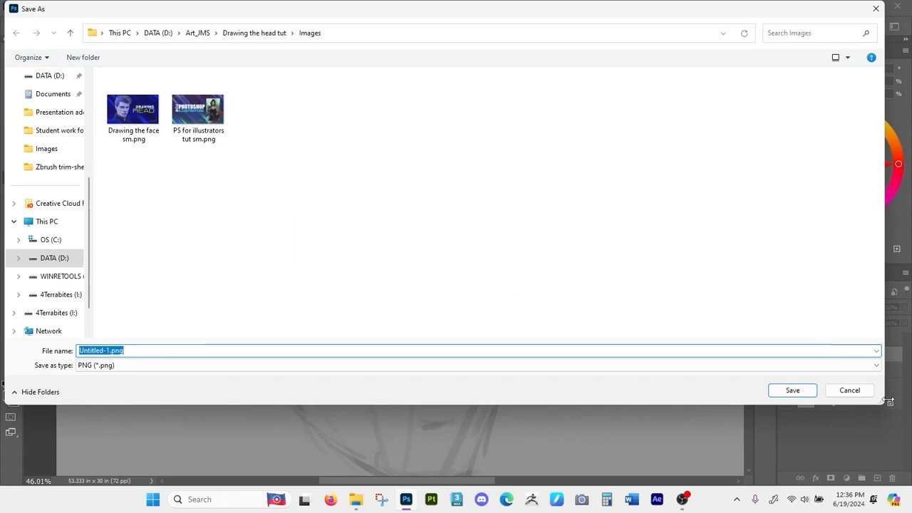
left_click(849, 390)
key("space")
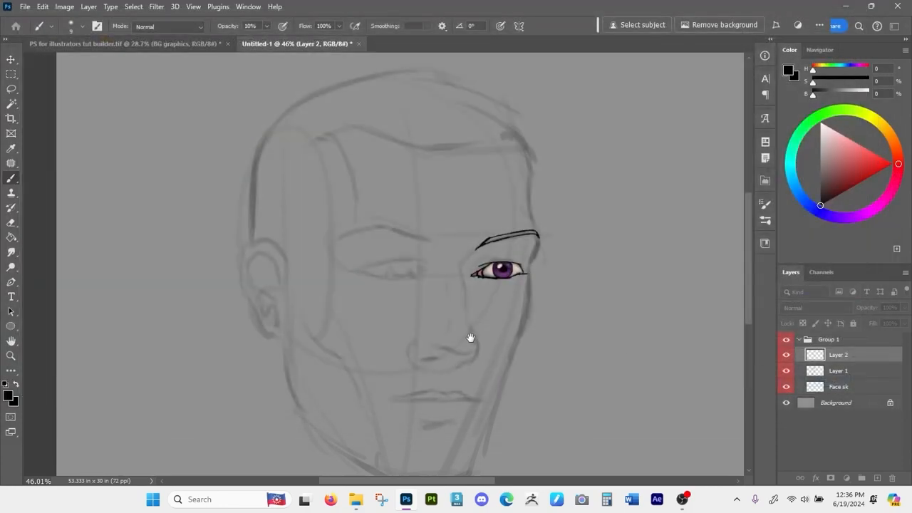
mouse_move(470, 337)
left_mouse_down()
mouse_move(350, 301)
mouse_move(354, 309)
left_mouse_up()
key("z")
key("space")
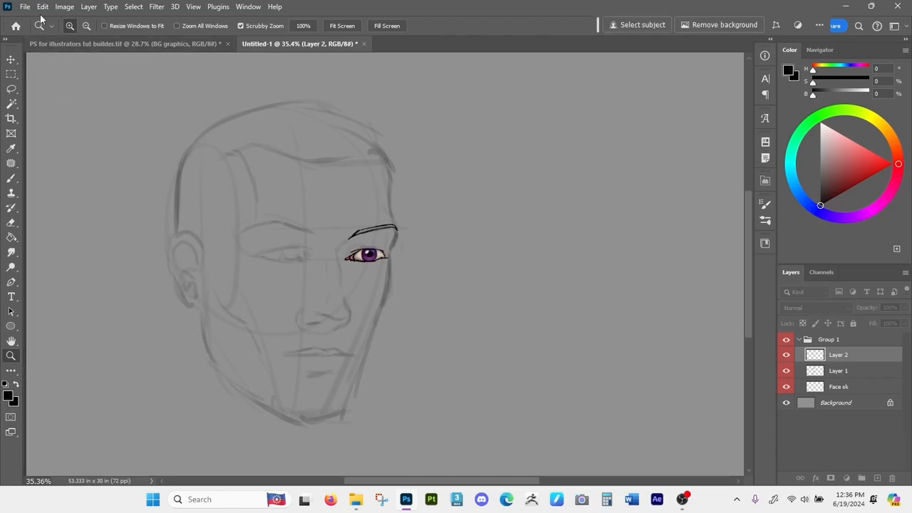
Examine the Export As settings and the PNG, JPG and GIF format choices for the drawing, and cancel the export.
left_click(24, 6)
mouse_move(47, 208)
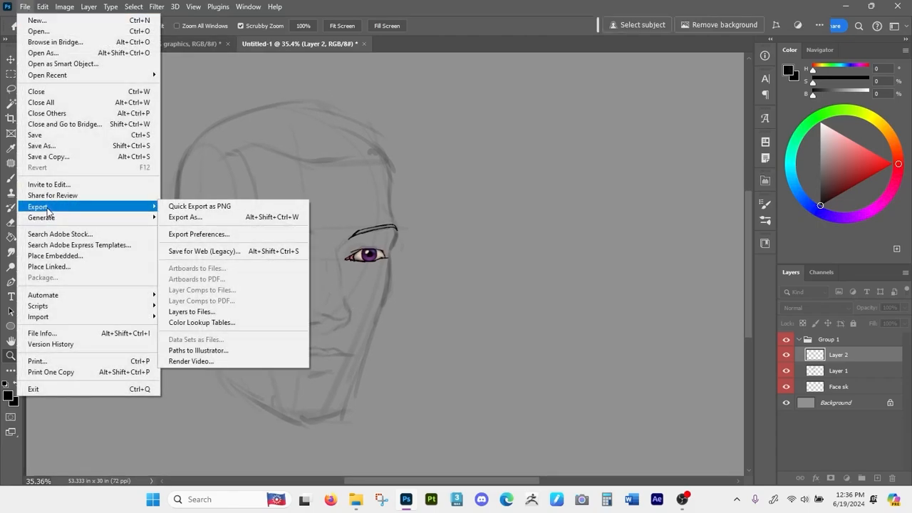
left_click(209, 217)
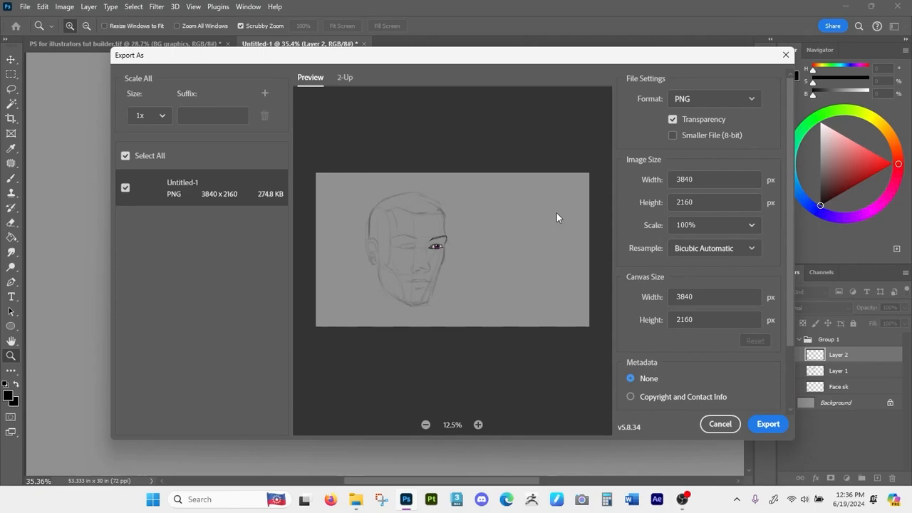
left_click(701, 100)
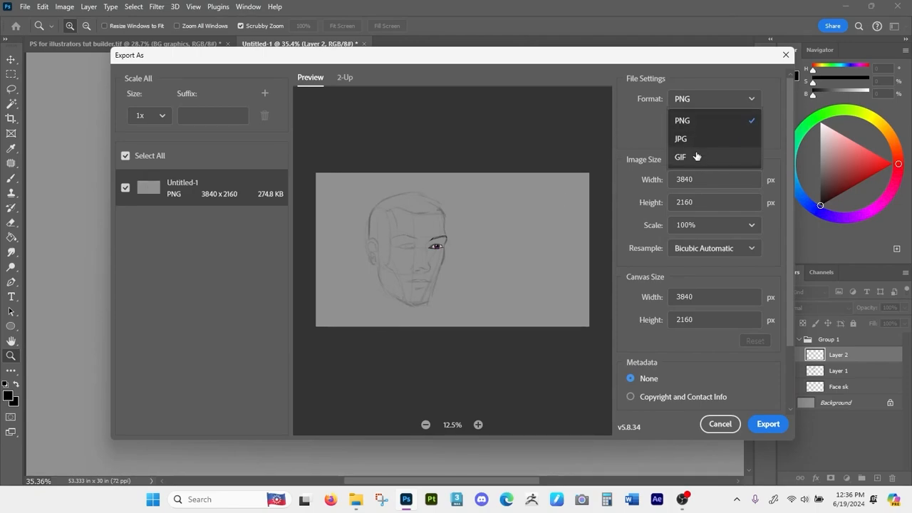
left_click(716, 426)
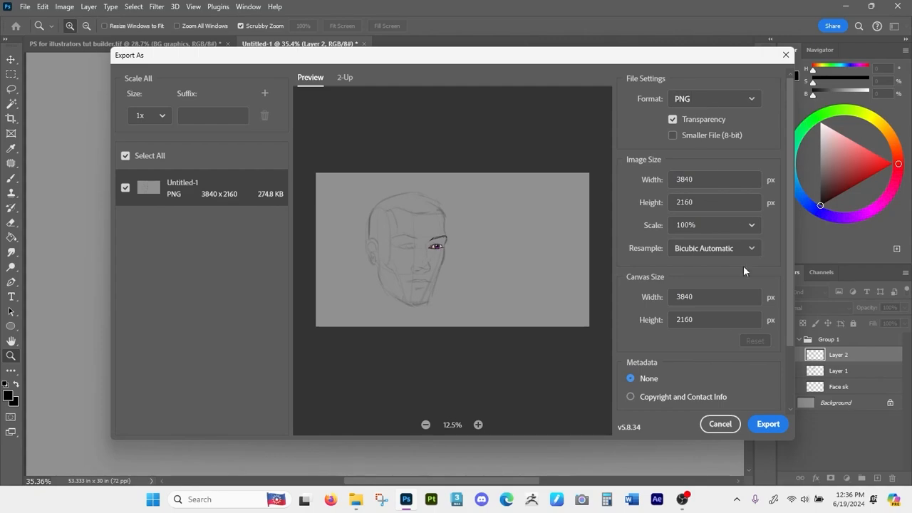
left_click(719, 424)
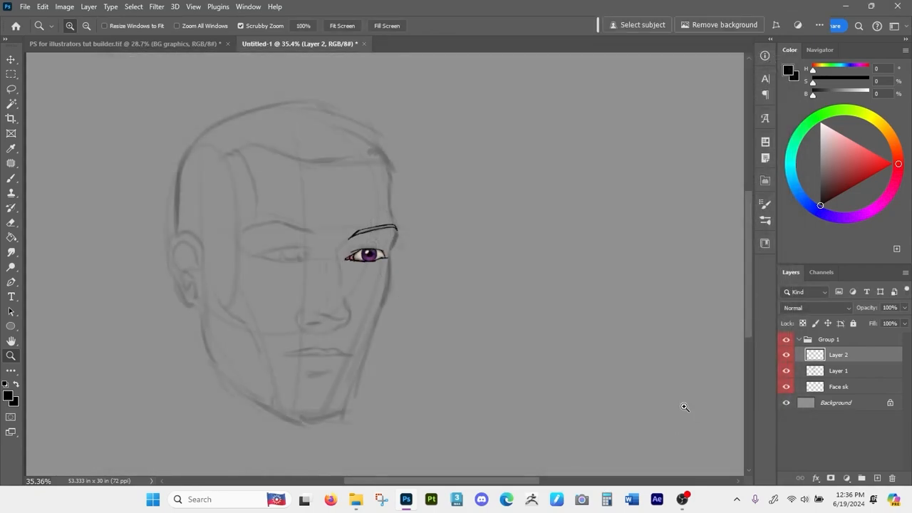
Switch to File Explorer, view the Port for Emails artworks from the fencer image through the hunter painting, and return to Photoshop.
left_click(355, 499)
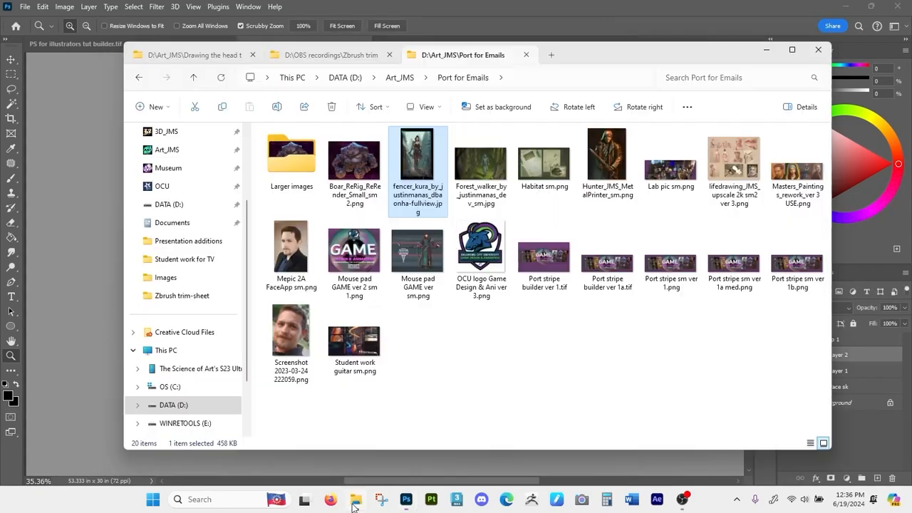
double_click(423, 159)
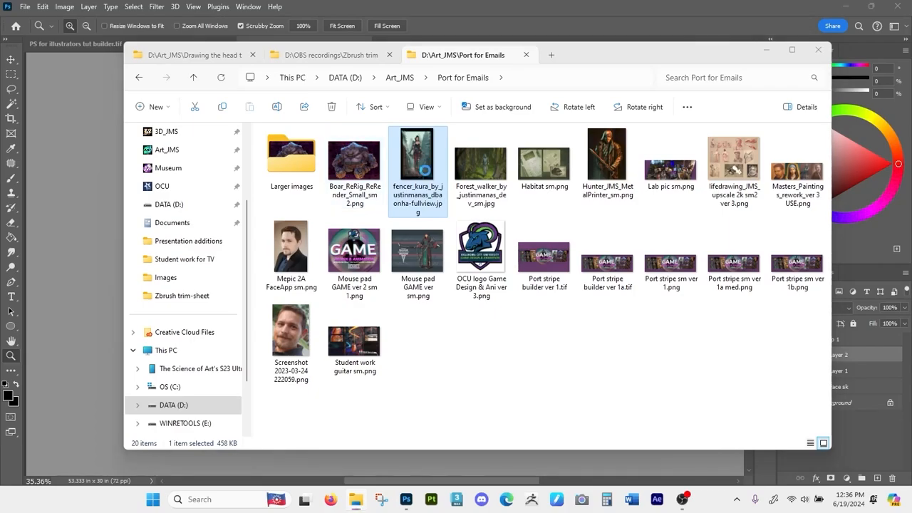
left_click(639, 88)
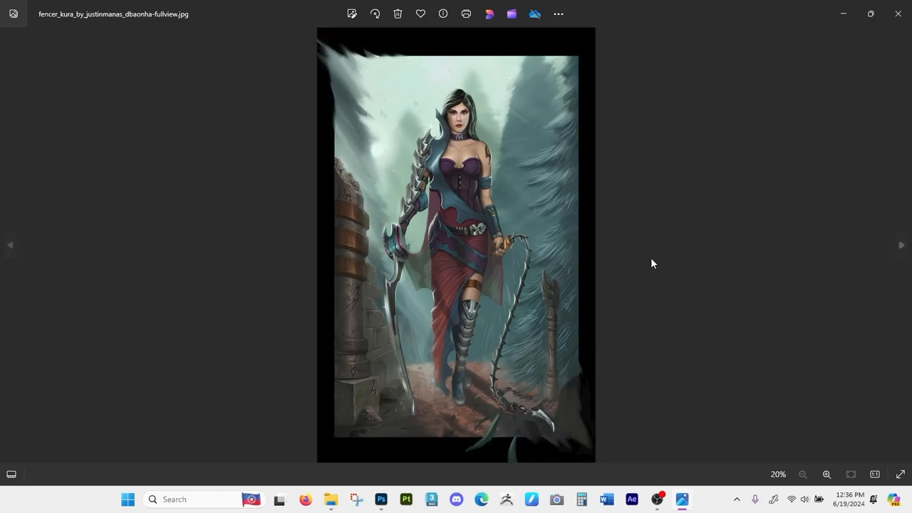
key("Right")
key("Right")
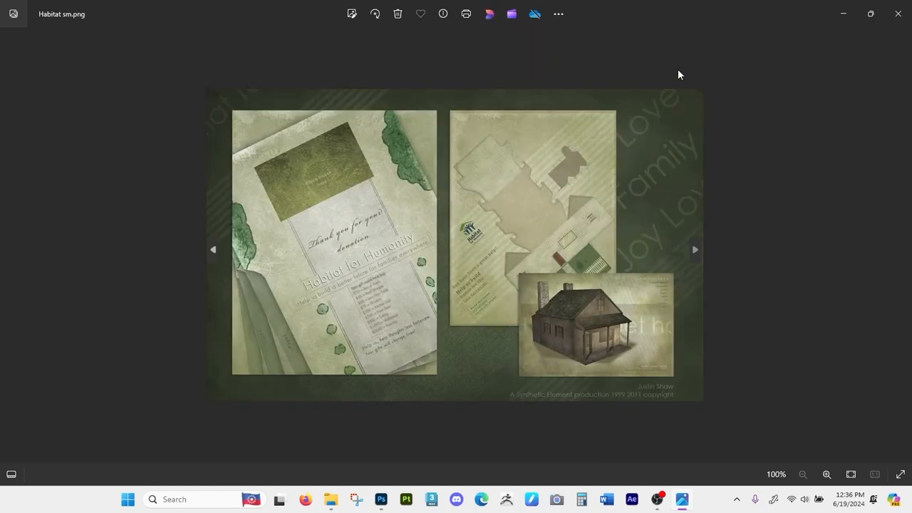
key("Right")
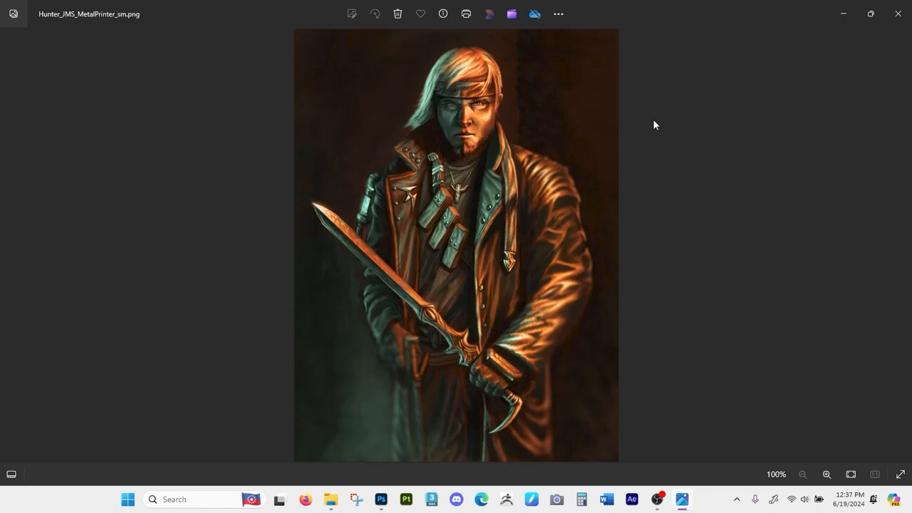
left_click(897, 13)
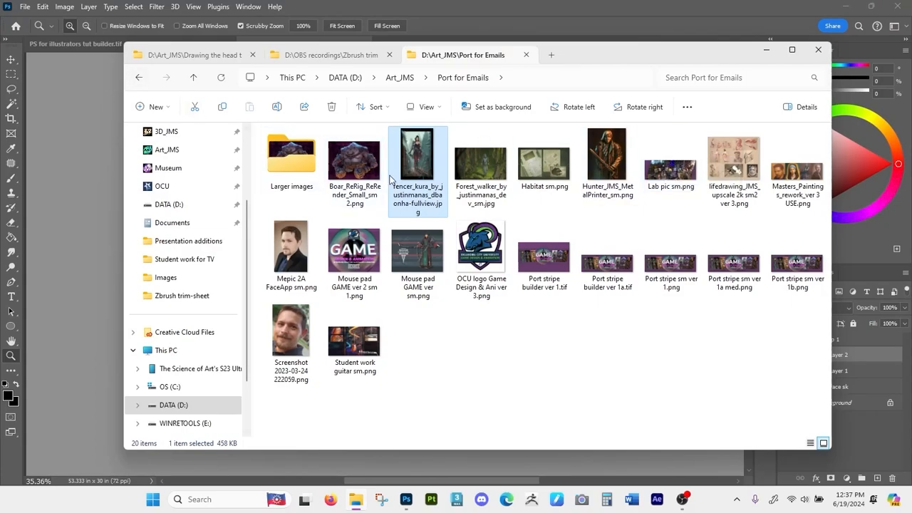
left_click(100, 94)
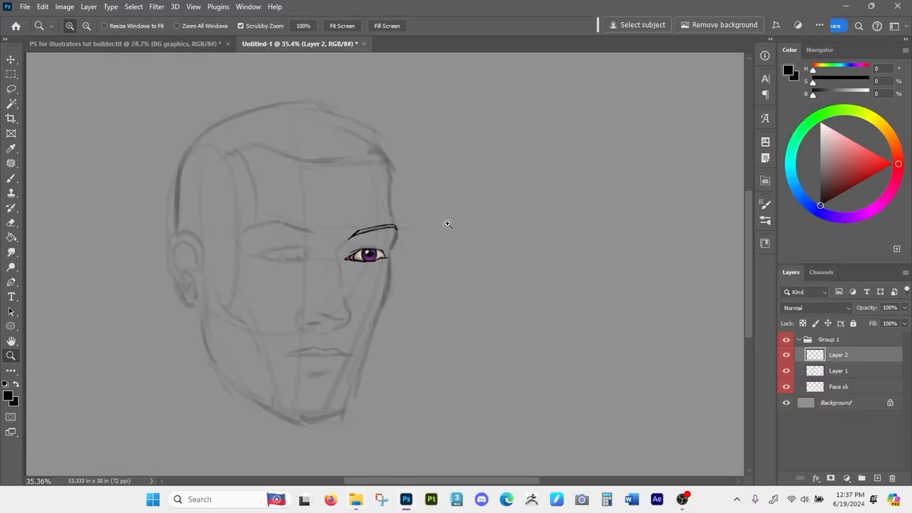
Switch back to the Brush tool for the head drawing.
key("b")
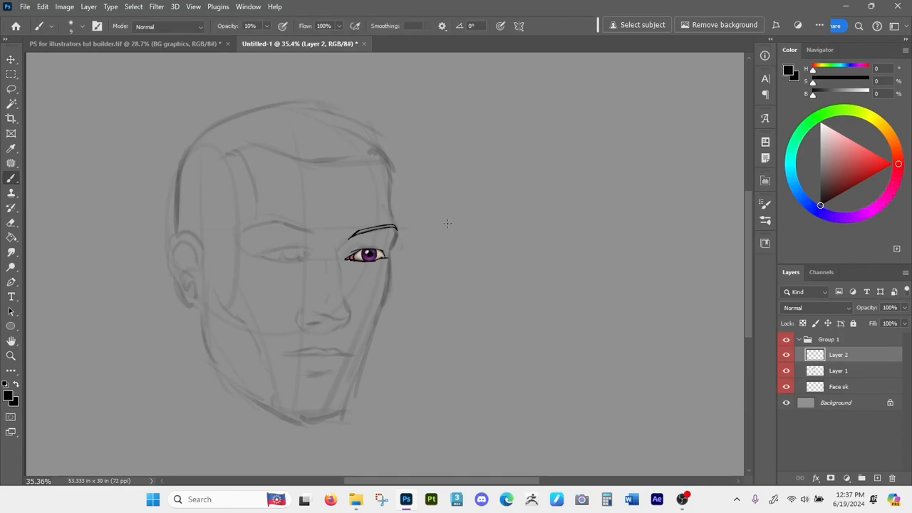
mouse_move(448, 224)
left_mouse_down()
mouse_move(460, 218)
mouse_move(405, 224)
left_mouse_up()
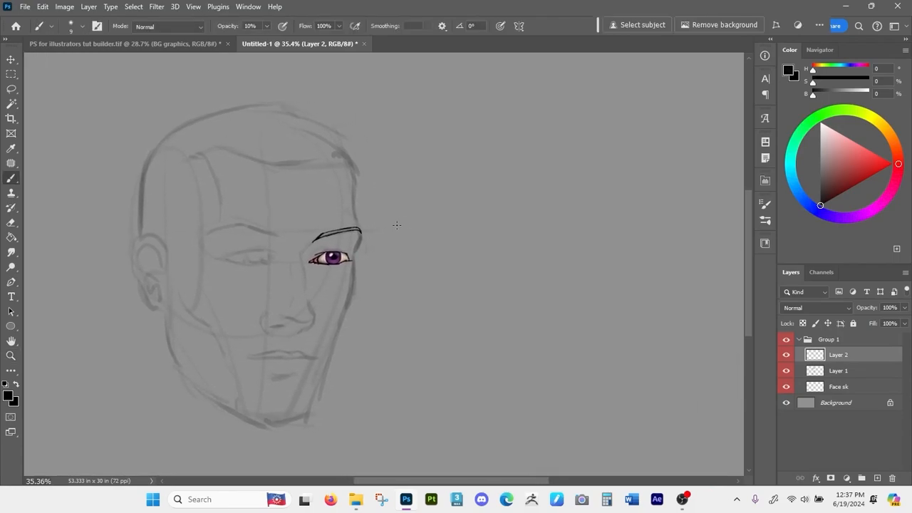
left_click_drag(388, 230, 394, 232)
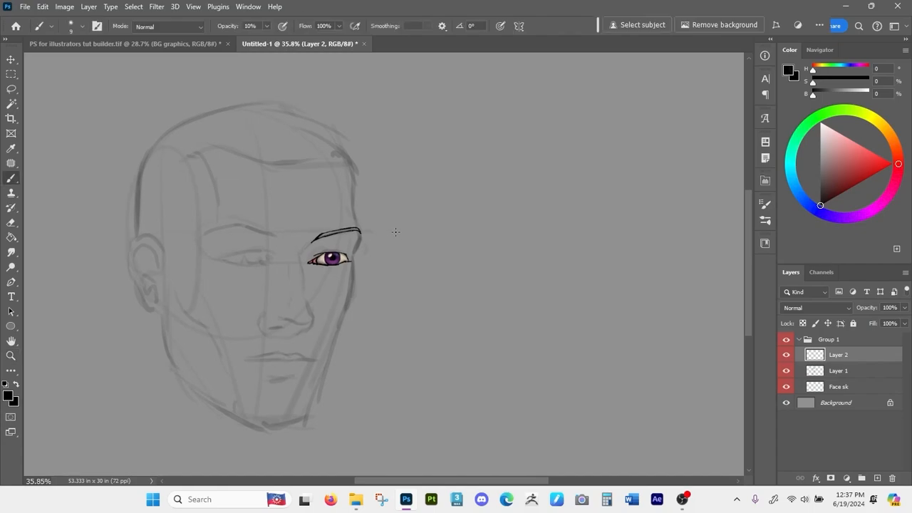